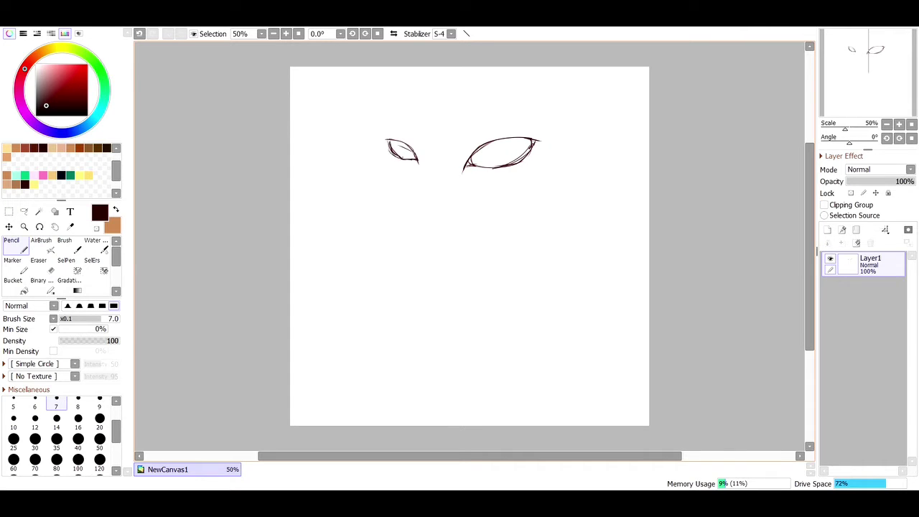
- Sketch a round iris in each eye, checking in a mirrored view, and adjust the smaller eye's shape with a selection transform
{"action": "key", "text": "h"}
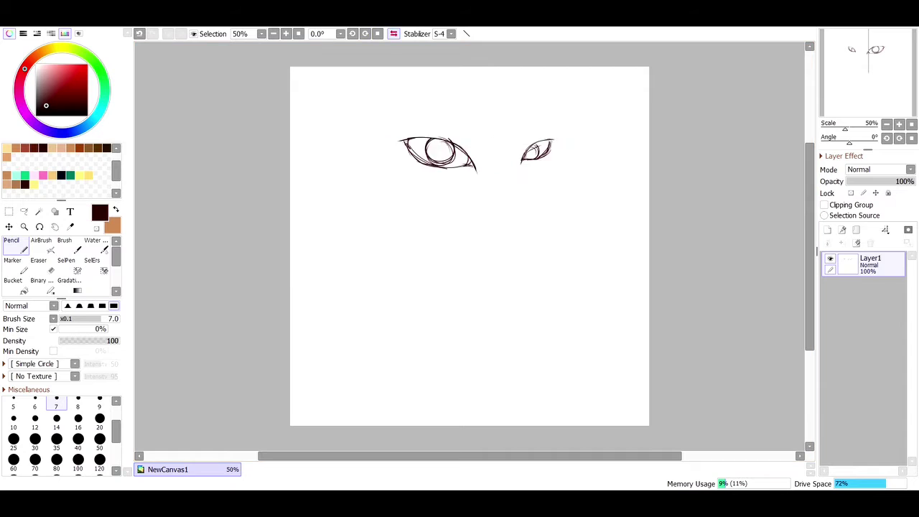
{"action": "key", "text": "h"}
{"action": "left_click", "coordinate": [70, 266]}
{"action": "left_click", "coordinate": [100, 440]}
{"action": "mouse_move", "coordinate": [392, 142]}
{"action": "left_mouse_down"}
{"action": "mouse_move", "coordinate": [414, 163]}
{"action": "mouse_move", "coordinate": [405, 154]}
{"action": "left_mouse_up"}
{"action": "key", "text": "ctrl+t"}
{"action": "key", "text": "Return"}
{"action": "key", "text": "ctrl+d"}
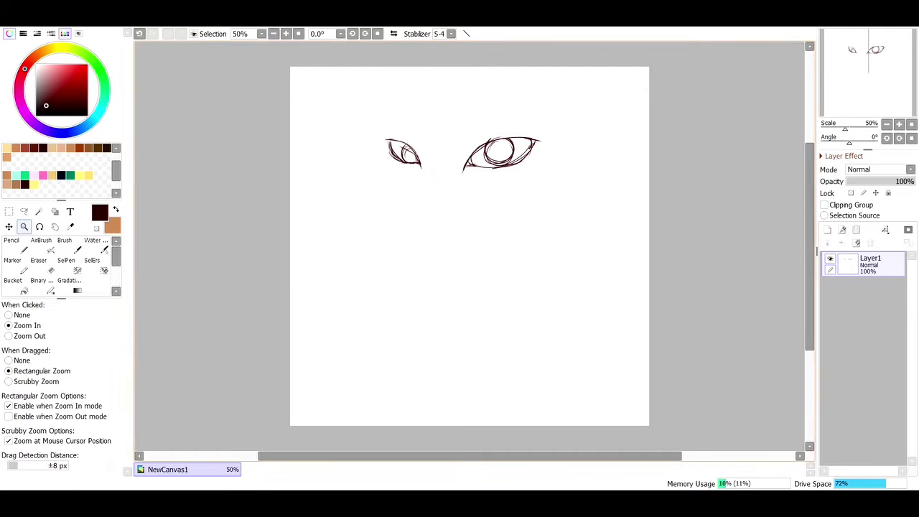
- Refine both eye outlines with the pencil, adding pointed outer corners and inner corner lines
{"action": "left_click_drag", "start_coordinate": [349, 95], "coordinate": [589, 204]}
{"action": "key", "text": "n"}
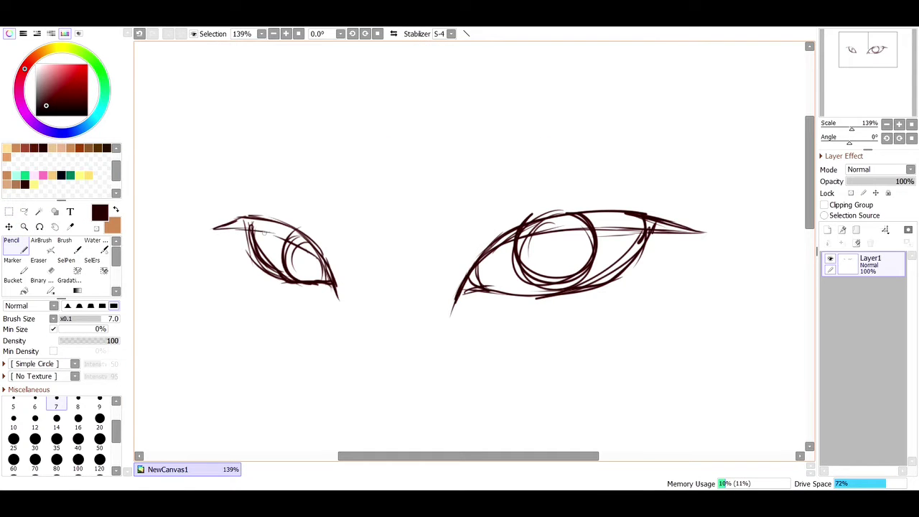
{"action": "left_click_drag", "start_coordinate": [245, 275], "coordinate": [323, 295]}
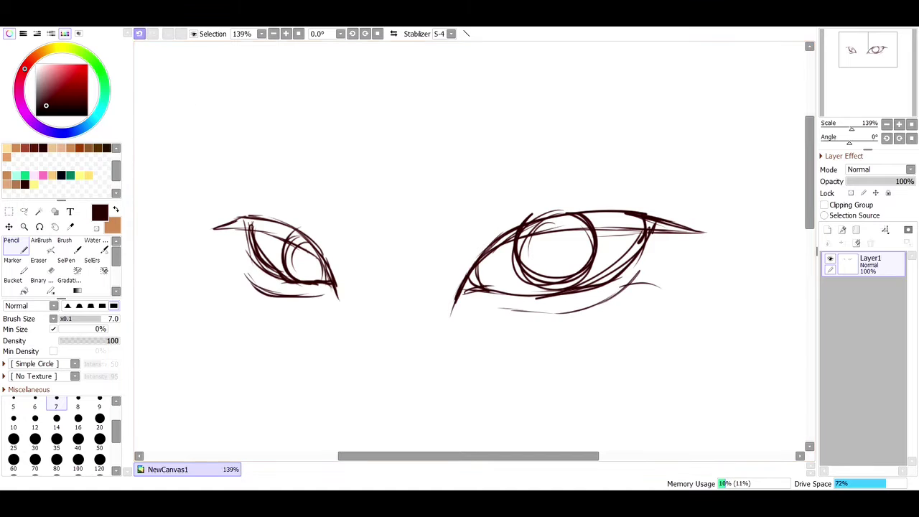
{"action": "left_click", "coordinate": [139, 34]}
{"action": "left_click", "coordinate": [139, 34]}
{"action": "left_click", "coordinate": [139, 34]}
{"action": "left_click", "coordinate": [139, 34]}
- Set the stabilizer to 15 and sketch the lower creases, upper lid creases and eyebrows around both eyes
{"action": "left_click", "coordinate": [450, 34]}
{"action": "left_click", "coordinate": [440, 183]}
{"action": "left_click_drag", "start_coordinate": [248, 269], "coordinate": [259, 280]}
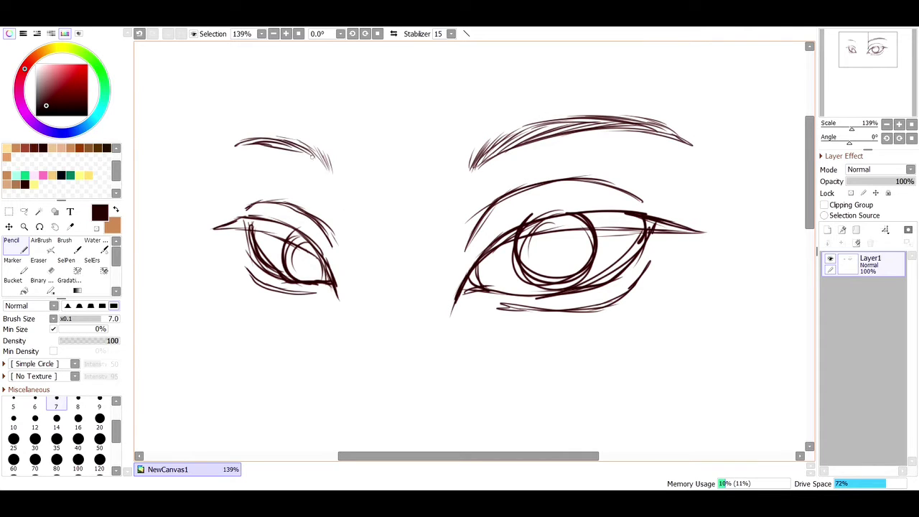
- Select the larger eye's eyebrow with the selection pen and move it slightly lower and closer to the nose
{"action": "left_click", "coordinate": [66, 266]}
{"action": "left_click_drag", "start_coordinate": [467, 165], "coordinate": [709, 158]}
{"action": "left_click", "coordinate": [9, 227]}
{"action": "left_click_drag", "start_coordinate": [574, 143], "coordinate": [556, 154]}
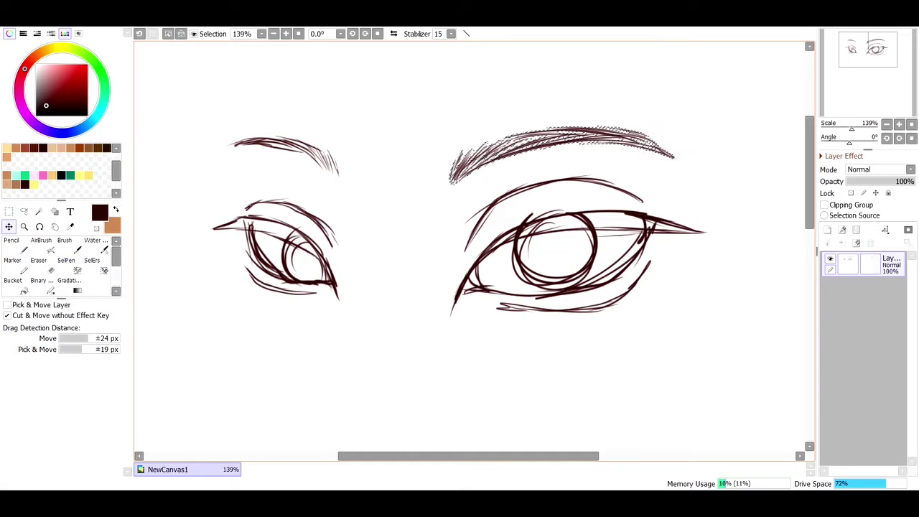
{"action": "left_click", "coordinate": [168, 34]}
- Select both eyebrows with the selection pen and move them closer to the eyes
{"action": "left_click", "coordinate": [66, 265]}
{"action": "left_click_drag", "start_coordinate": [222, 141], "coordinate": [716, 149]}
{"action": "left_click_drag", "start_coordinate": [560, 143], "coordinate": [559, 166]}
{"action": "key", "text": "ctrl+d"}
- Move the larger eyebrow inward and transform it so its inner end slopes down more steeply
{"action": "mouse_move", "coordinate": [435, 204]}
{"action": "left_mouse_down"}
{"action": "mouse_move", "coordinate": [517, 171]}
{"action": "mouse_move", "coordinate": [697, 175]}
{"action": "left_mouse_up"}
{"action": "left_click_drag", "start_coordinate": [574, 169], "coordinate": [543, 166]}
{"action": "key", "text": "ctrl+t"}
{"action": "left_click_drag", "start_coordinate": [667, 177], "coordinate": [663, 147]}
{"action": "left_click_drag", "start_coordinate": [536, 177], "coordinate": [526, 181]}
{"action": "key", "text": "Return"}
{"action": "key", "text": "ctrl+d"}
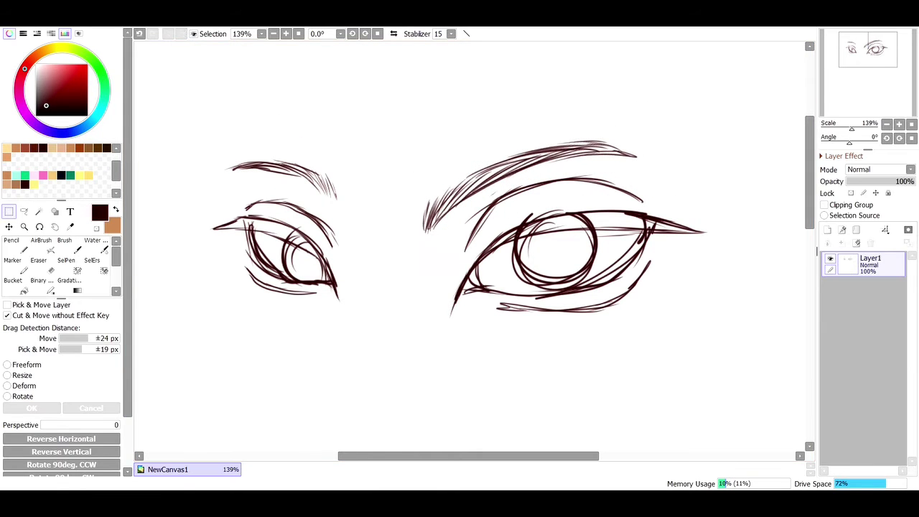
- Select the smaller eye's eyebrow and move it down toward the nose
{"action": "left_click", "coordinate": [67, 266]}
{"action": "left_click_drag", "start_coordinate": [229, 166], "coordinate": [341, 194]}
{"action": "left_click", "coordinate": [8, 226]}
{"action": "left_click_drag", "start_coordinate": [287, 169], "coordinate": [296, 188]}
{"action": "key", "text": "ctrl+d"}
- Thicken the larger eyebrow with pencil hairs and thin its outer tail with the eraser
{"action": "key", "text": "n"}
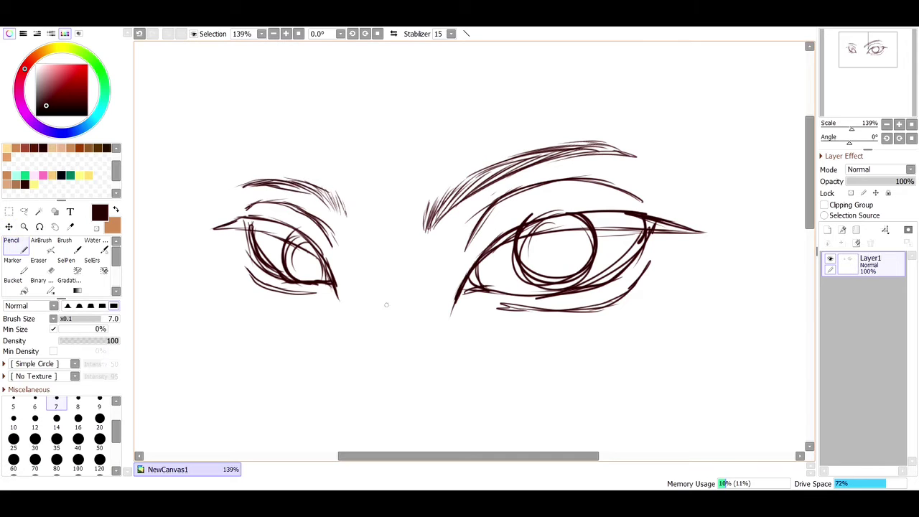
{"action": "key", "text": "e"}
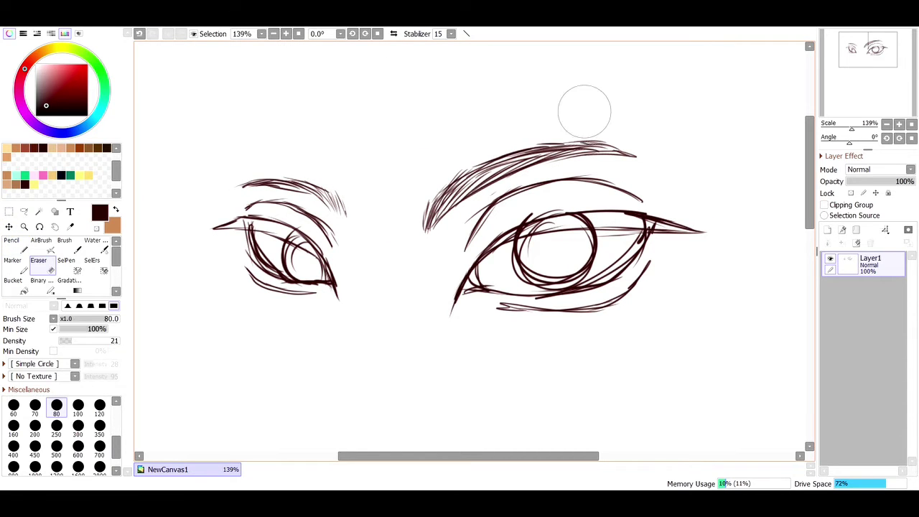
{"action": "left_click_drag", "start_coordinate": [468, 210], "coordinate": [627, 163]}
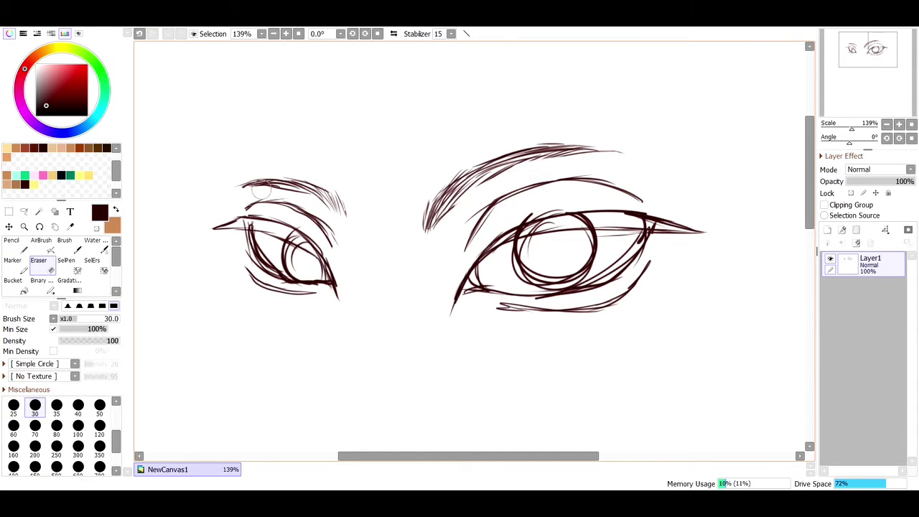
{"action": "scroll", "coordinate": [43, 430], "scroll_direction": "up", "scroll_amount": 1}
{"action": "left_click", "coordinate": [14, 420]}
- Lower the sketch layer's opacity to 29% and add a new layer above it
{"action": "key", "text": "n"}
{"action": "left_click_drag", "start_coordinate": [880, 182], "coordinate": [865, 181]}
{"action": "left_click", "coordinate": [827, 230]}
- Ink the larger eye's upper lid line on the new layer with a size 10 pencil and stabilizer S-4
{"action": "key", "text": "ctrl+space"}
{"action": "left_click", "coordinate": [668, 254], "text": "ctrl"}
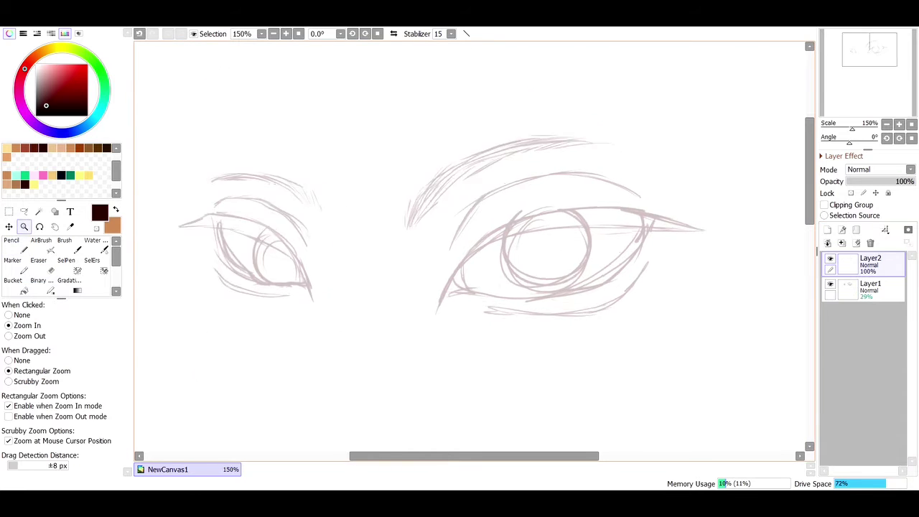
{"action": "left_click", "coordinate": [669, 254], "text": "ctrl"}
{"action": "left_click", "coordinate": [669, 254], "text": "ctrl"}
{"action": "left_click", "coordinate": [14, 420]}
{"action": "mouse_move", "coordinate": [197, 375]}
{"action": "left_mouse_down"}
{"action": "mouse_move", "coordinate": [238, 277]}
{"action": "mouse_move", "coordinate": [671, 179]}
{"action": "left_mouse_up"}
{"action": "key", "text": "ctrl+z"}
{"action": "key", "text": "ctrl+z"}
- Reduce the pencil size to 7 and ink the larger eye's lower lid line with its inner and outer corners
{"action": "key", "text": "bracketleft"}
{"action": "key", "text": "bracketleft"}
{"action": "key", "text": "bracketleft"}
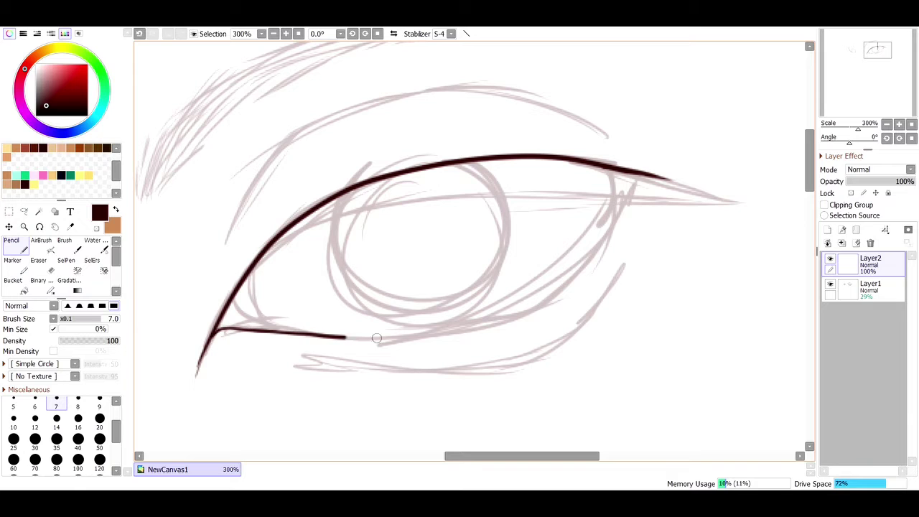
{"action": "mouse_move", "coordinate": [377, 337]}
{"action": "left_mouse_down"}
{"action": "mouse_move", "coordinate": [639, 191]}
{"action": "mouse_move", "coordinate": [612, 249]}
{"action": "left_mouse_up"}
{"action": "key", "text": "e"}
{"action": "left_click_drag", "start_coordinate": [635, 200], "coordinate": [617, 255]}
{"action": "key", "text": "n"}
{"action": "left_click_drag", "start_coordinate": [238, 289], "coordinate": [259, 333]}
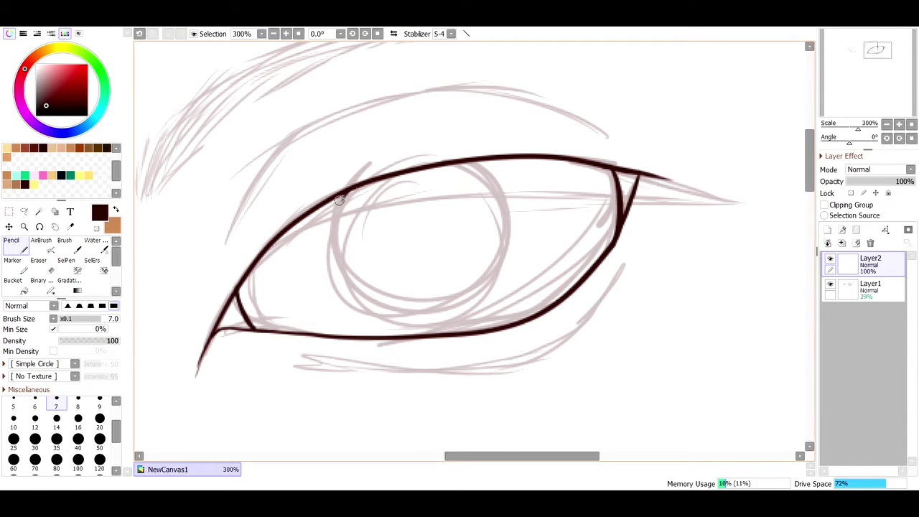
- Add a new layer and draw the larger eye's iris circle on it
{"action": "left_click_drag", "start_coordinate": [340, 200], "coordinate": [460, 161]}
{"action": "key", "text": "ctrl+z"}
{"action": "left_click", "coordinate": [826, 229]}
{"action": "left_click_drag", "start_coordinate": [384, 151], "coordinate": [367, 135]}
{"action": "key", "text": "ctrl+z"}
- Deform the iris circle to fit the sketch, then merge it into the line layer after trimming it at the upper lid
{"action": "key", "text": "ctrl+t"}
{"action": "left_click_drag", "start_coordinate": [513, 318], "coordinate": [508, 322]}
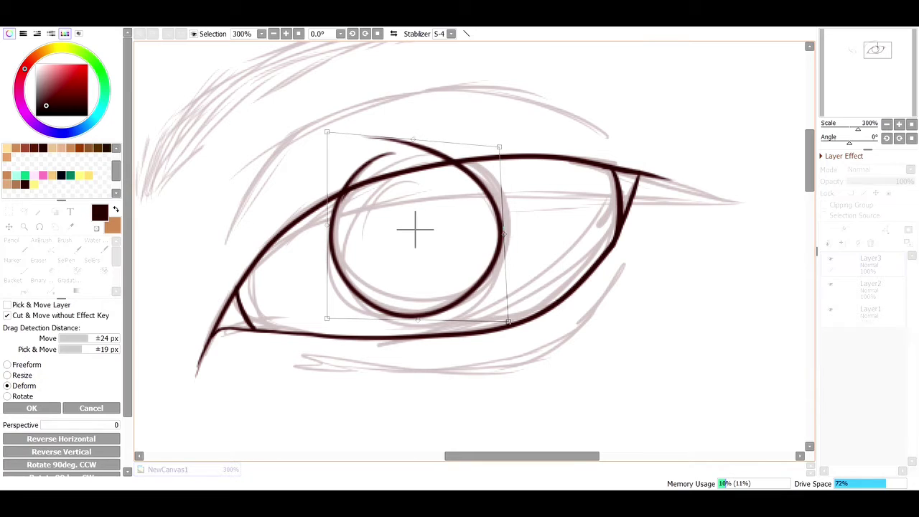
{"action": "left_click_drag", "start_coordinate": [498, 147], "coordinate": [512, 142]}
{"action": "key", "text": "Return"}
{"action": "key", "text": "e"}
{"action": "key", "text": "ctrl+e"}
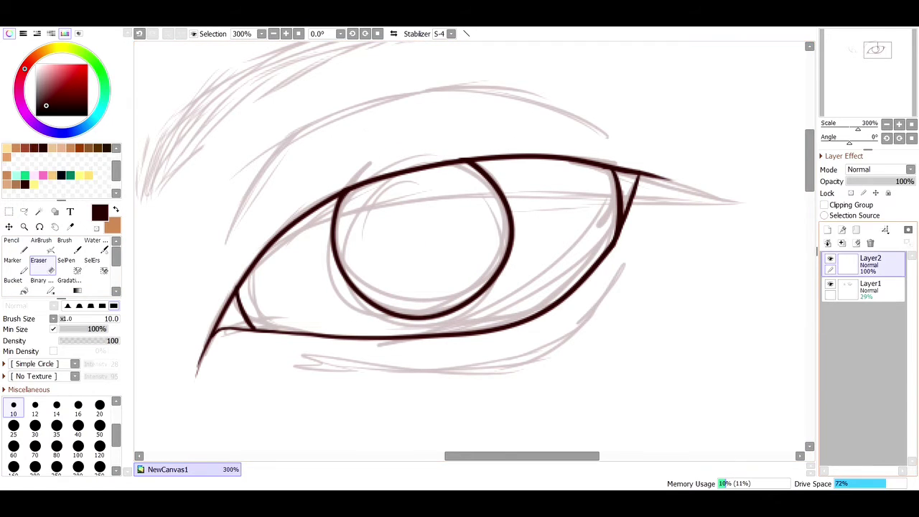
- Ink the crease beneath the larger eye and the crease above its upper lid with the size 7 pencil
{"action": "key", "text": "n"}
{"action": "left_click_drag", "start_coordinate": [303, 357], "coordinate": [448, 373]}
{"action": "left_click_drag", "start_coordinate": [233, 225], "coordinate": [301, 134]}
{"action": "left_click_drag", "start_coordinate": [261, 152], "coordinate": [621, 138]}
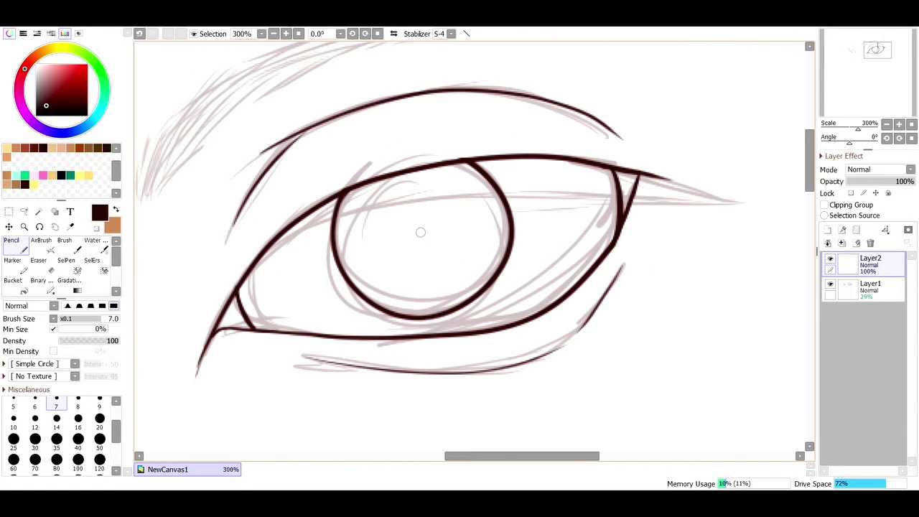
- Ink the larger eye's eyebrow with overlapping hair strokes that follow the sketched arch from inner end to tail
{"action": "left_click_drag", "start_coordinate": [521, 456], "coordinate": [482, 456]}
{"action": "left_click_drag", "start_coordinate": [809, 160], "coordinate": [809, 148]}
{"action": "left_click_drag", "start_coordinate": [314, 278], "coordinate": [332, 210]}
{"action": "left_click_drag", "start_coordinate": [329, 270], "coordinate": [353, 185]}
{"action": "mouse_move", "coordinate": [359, 245]}
{"action": "left_mouse_down"}
{"action": "mouse_move", "coordinate": [399, 161]}
{"action": "mouse_move", "coordinate": [419, 171]}
{"action": "left_mouse_up"}
{"action": "left_click_drag", "start_coordinate": [430, 171], "coordinate": [674, 107]}
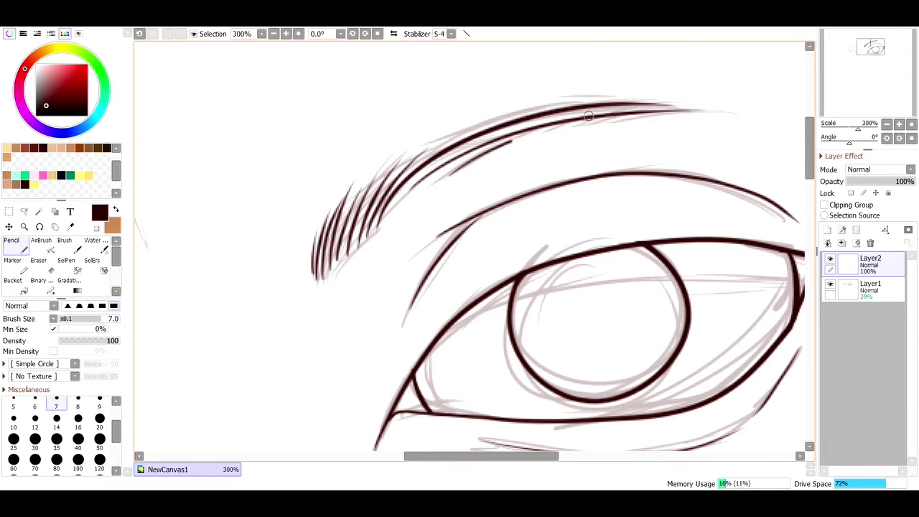
{"action": "left_click_drag", "start_coordinate": [565, 138], "coordinate": [717, 109]}
{"action": "left_click_drag", "start_coordinate": [403, 200], "coordinate": [446, 161]}
{"action": "left_click_drag", "start_coordinate": [386, 213], "coordinate": [425, 166]}
{"action": "left_click_drag", "start_coordinate": [485, 118], "coordinate": [683, 110]}
{"action": "left_click_drag", "start_coordinate": [412, 156], "coordinate": [462, 142]}
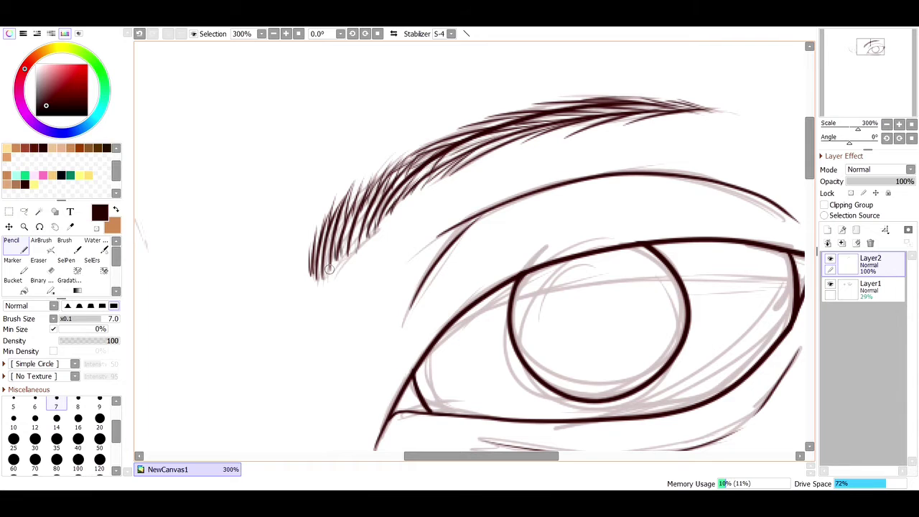
{"action": "left_click_drag", "start_coordinate": [329, 269], "coordinate": [334, 250]}
{"action": "left_click_drag", "start_coordinate": [352, 252], "coordinate": [369, 220]}
- Add short, faint hairs at the inner ends of both eyebrows
{"action": "key", "text": "Page_Down"}
{"action": "key", "text": "Page_Down"}
{"action": "key", "text": "ctrl+space"}
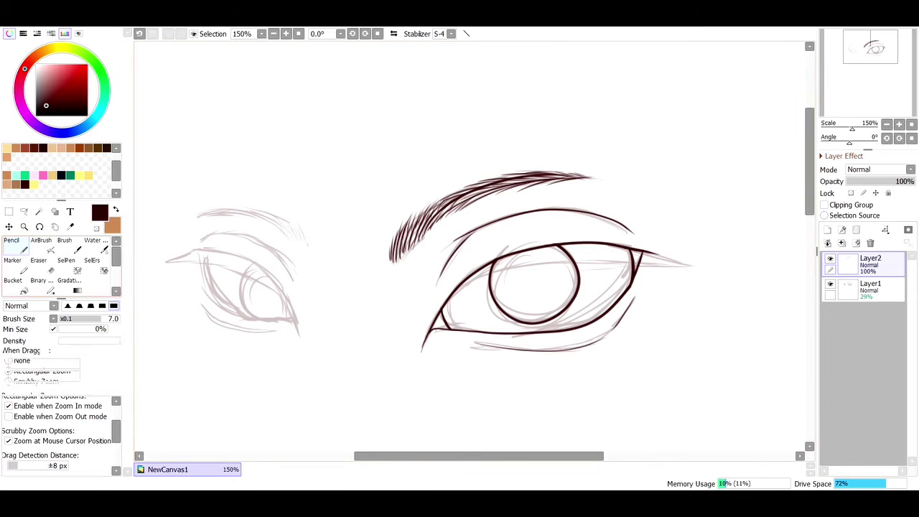
{"action": "left_click_drag", "start_coordinate": [386, 257], "coordinate": [391, 231]}
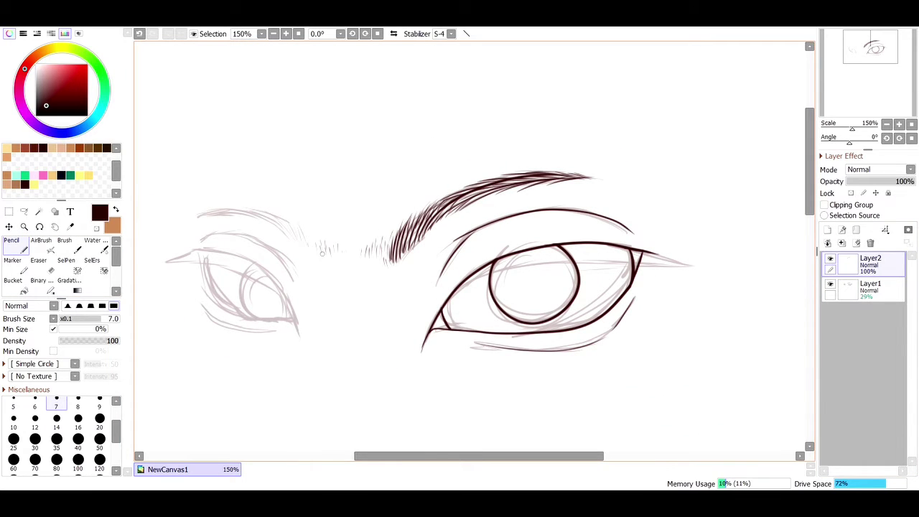
- Mirror the canvas view horizontally and zoom in on the smaller eye
{"action": "left_click", "coordinate": [394, 34]}
{"action": "left_click_drag", "start_coordinate": [631, 272], "coordinate": [455, 273]}
{"action": "key", "text": "ctrl+space"}
{"action": "left_click_drag", "start_coordinate": [446, 208], "coordinate": [592, 359]}
{"action": "left_click", "coordinate": [139, 34]}
{"action": "mouse_move", "coordinate": [314, 388]}
{"action": "left_mouse_down"}
{"action": "mouse_move", "coordinate": [607, 148]}
{"action": "mouse_move", "coordinate": [626, 145]}
{"action": "left_mouse_up"}
{"action": "key", "text": "ctrl+z"}
{"action": "mouse_move", "coordinate": [551, 149]}
{"action": "left_mouse_down"}
{"action": "mouse_move", "coordinate": [363, 254]}
{"action": "mouse_move", "coordinate": [330, 339]}
{"action": "left_mouse_up"}
{"action": "key", "text": "ctrl+z"}
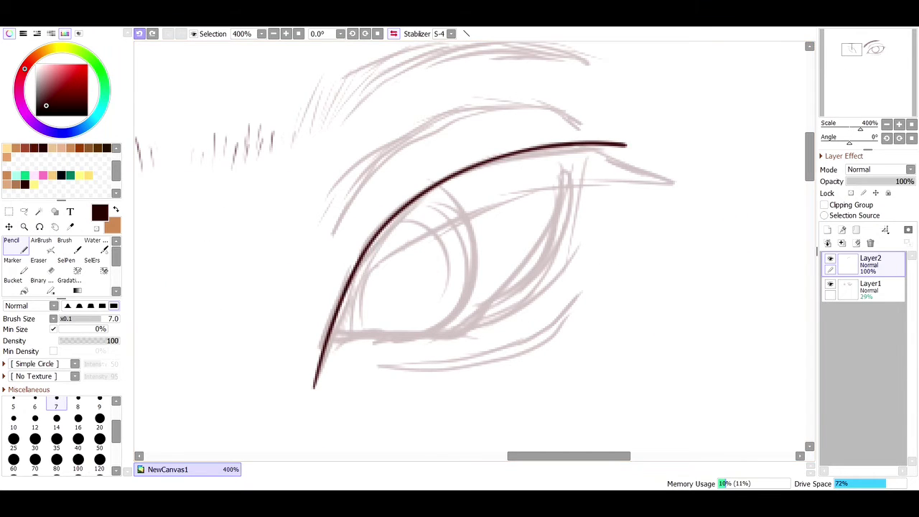
{"action": "key", "text": "ctrl+z"}
- Set the pencil size to 10 and ink the smaller eye's upper and lower lid lines
{"action": "left_click", "coordinate": [14, 419]}
{"action": "mouse_move", "coordinate": [315, 384]}
{"action": "left_mouse_down"}
{"action": "mouse_move", "coordinate": [395, 217]}
{"action": "mouse_move", "coordinate": [637, 150]}
{"action": "left_mouse_up"}
{"action": "left_click_drag", "start_coordinate": [369, 332], "coordinate": [407, 332]}
{"action": "left_click_drag", "start_coordinate": [380, 332], "coordinate": [567, 279]}
{"action": "left_click", "coordinate": [139, 34]}
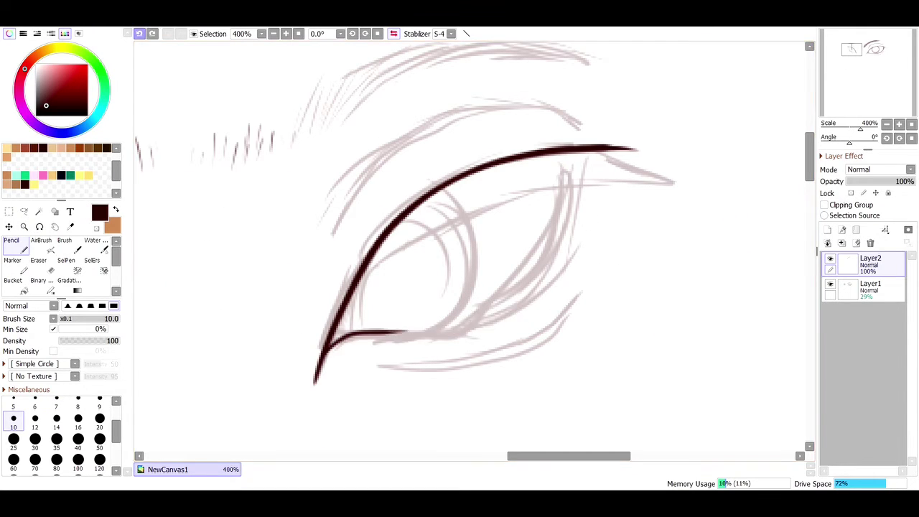
{"action": "left_click", "coordinate": [139, 34]}
{"action": "mouse_move", "coordinate": [322, 355]}
{"action": "left_mouse_down"}
{"action": "mouse_move", "coordinate": [590, 199]}
{"action": "mouse_move", "coordinate": [593, 164]}
{"action": "left_mouse_up"}
- Select the smaller eye's lower lid line with the selection pen and transform it to match the sketch
{"action": "left_click", "coordinate": [69, 265]}
{"action": "left_click_drag", "start_coordinate": [610, 206], "coordinate": [369, 365]}
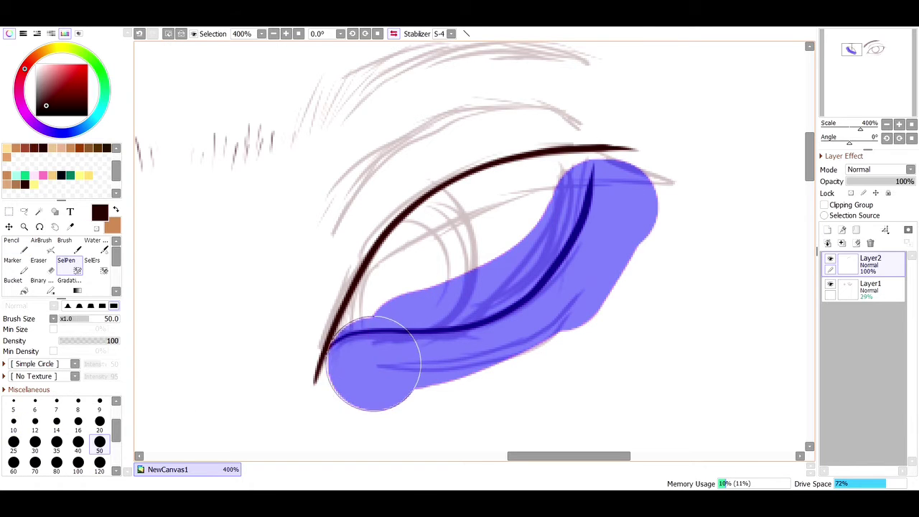
{"action": "key", "text": "ctrl+t"}
{"action": "key", "text": "Return"}
{"action": "key", "text": "ctrl+d"}
- Strengthen the smaller eye's outer corner line and ink the crease beneath the eye at pencil size 7
{"action": "left_click", "coordinate": [15, 245]}
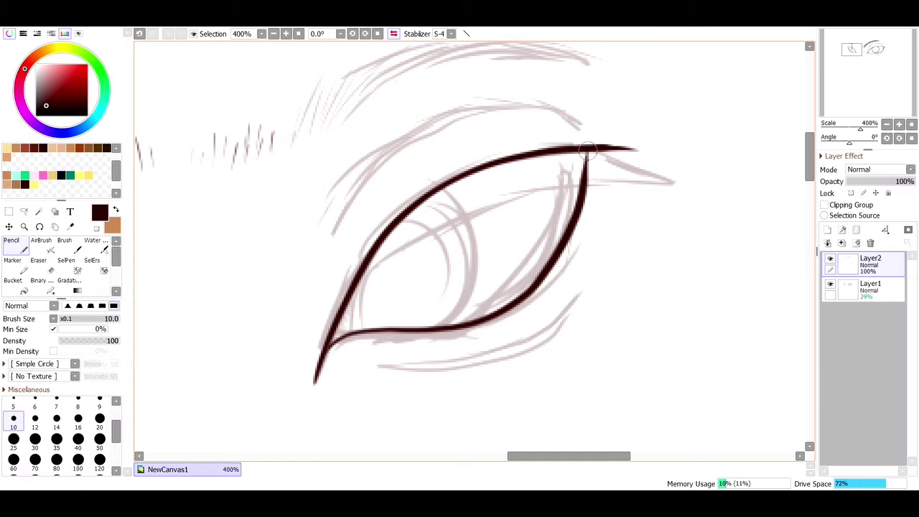
{"action": "left_click_drag", "start_coordinate": [589, 150], "coordinate": [579, 209]}
{"action": "left_click", "coordinate": [56, 403]}
{"action": "mouse_move", "coordinate": [388, 356]}
{"action": "left_mouse_down"}
{"action": "mouse_move", "coordinate": [571, 281]}
{"action": "mouse_move", "coordinate": [546, 333]}
{"action": "mouse_move", "coordinate": [581, 298]}
{"action": "left_mouse_up"}
{"action": "key", "text": "ctrl+z"}
- Ink the smaller eye's iris on a new layer at pencil size 10 and erase the parts outside the eyelids
{"action": "left_click", "coordinate": [827, 230]}
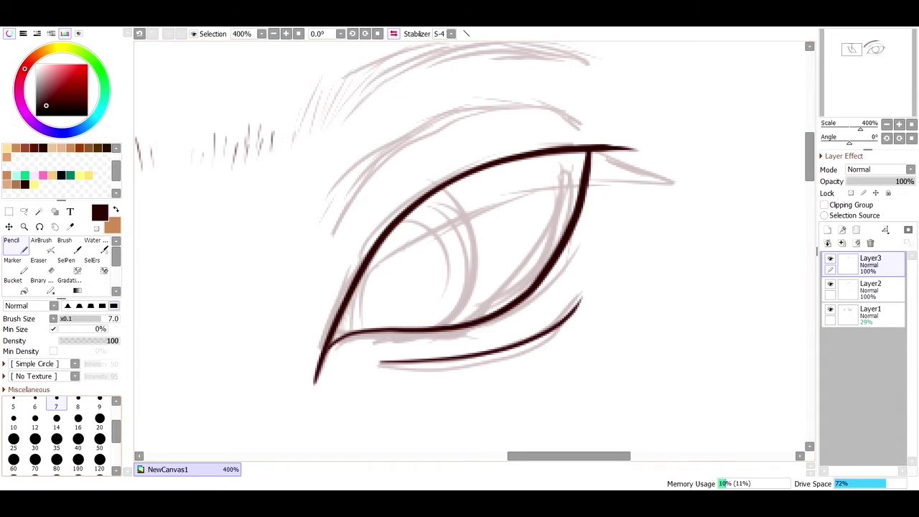
{"action": "left_click", "coordinate": [14, 420]}
{"action": "mouse_move", "coordinate": [389, 174]}
{"action": "left_mouse_down"}
{"action": "mouse_move", "coordinate": [314, 349]}
{"action": "mouse_move", "coordinate": [385, 346]}
{"action": "left_mouse_up"}
{"action": "key", "text": "e"}
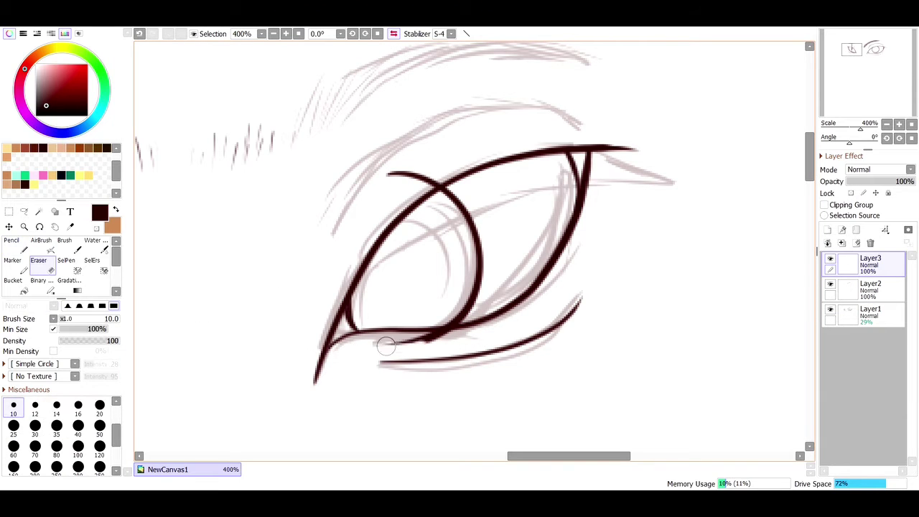
{"action": "left_click", "coordinate": [16, 245]}
{"action": "left_click", "coordinate": [56, 403]}
{"action": "left_click_drag", "start_coordinate": [329, 232], "coordinate": [358, 176]}
{"action": "mouse_move", "coordinate": [335, 217]}
{"action": "left_mouse_down"}
{"action": "mouse_move", "coordinate": [512, 97]}
{"action": "mouse_move", "coordinate": [591, 132]}
{"action": "left_mouse_up"}
{"action": "left_click", "coordinate": [139, 34]}
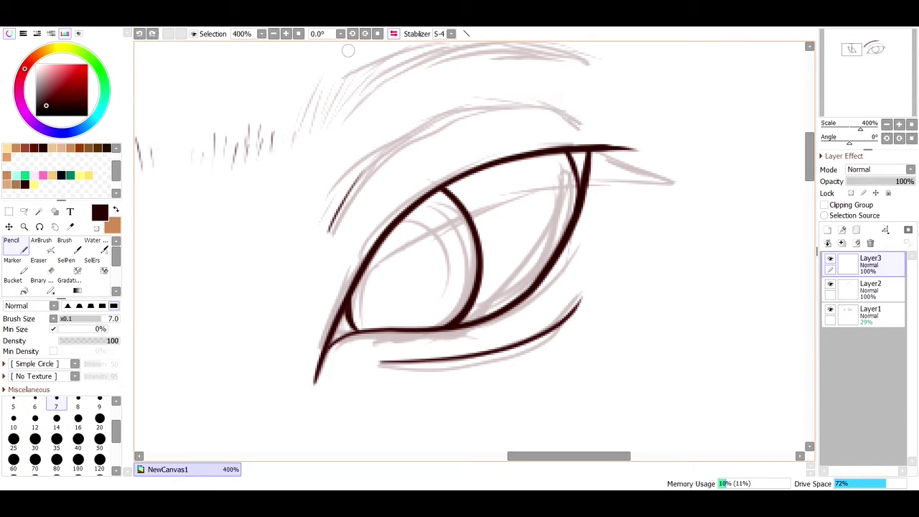
{"action": "left_click_drag", "start_coordinate": [508, 86], "coordinate": [585, 128]}
{"action": "left_click_drag", "start_coordinate": [338, 186], "coordinate": [554, 107]}
{"action": "double_click", "coordinate": [139, 33]}
{"action": "left_click", "coordinate": [40, 245]}
{"action": "left_click", "coordinate": [39, 265]}
{"action": "left_click", "coordinate": [15, 245]}
{"action": "left_click_drag", "start_coordinate": [504, 92], "coordinate": [584, 126]}
{"action": "mouse_move", "coordinate": [559, 105]}
{"action": "left_mouse_down"}
{"action": "mouse_move", "coordinate": [349, 186]}
{"action": "mouse_move", "coordinate": [331, 219]}
{"action": "left_mouse_up"}
{"action": "left_click", "coordinate": [299, 34]}
{"action": "left_click", "coordinate": [830, 309]}
{"action": "left_click", "coordinate": [830, 309]}
{"action": "triple_click", "coordinate": [139, 34]}
{"action": "scroll", "coordinate": [483, 235], "scroll_direction": "up", "scroll_amount": 3}
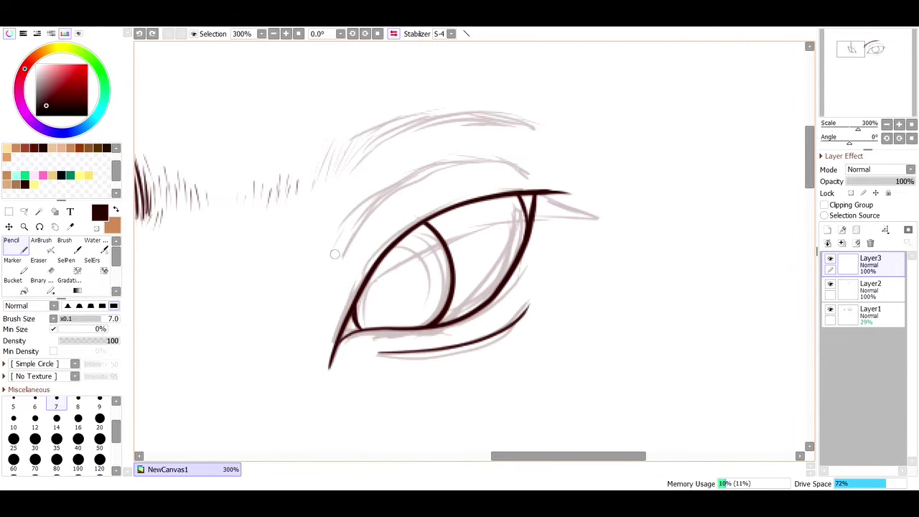
- Ink the smaller eye's upper lid crease and fill its eyebrow with hair strokes using the size 7 pencil
{"action": "left_click_drag", "start_coordinate": [338, 253], "coordinate": [533, 177]}
{"action": "mouse_move", "coordinate": [312, 189]}
{"action": "left_mouse_down"}
{"action": "mouse_move", "coordinate": [319, 160]}
{"action": "mouse_move", "coordinate": [431, 116]}
{"action": "mouse_move", "coordinate": [500, 111]}
{"action": "left_mouse_up"}
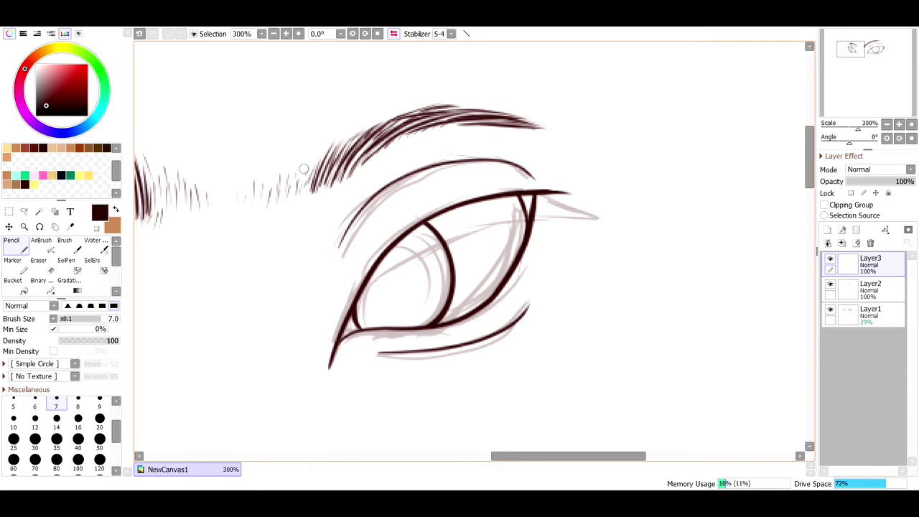
- Hide the rough sketch layer and make the topmost line layer active
{"action": "left_click", "coordinate": [298, 34]}
{"action": "left_click", "coordinate": [870, 314]}
{"action": "left_click", "coordinate": [830, 309]}
{"action": "left_click", "coordinate": [870, 264]}
{"action": "left_click", "coordinate": [24, 227]}
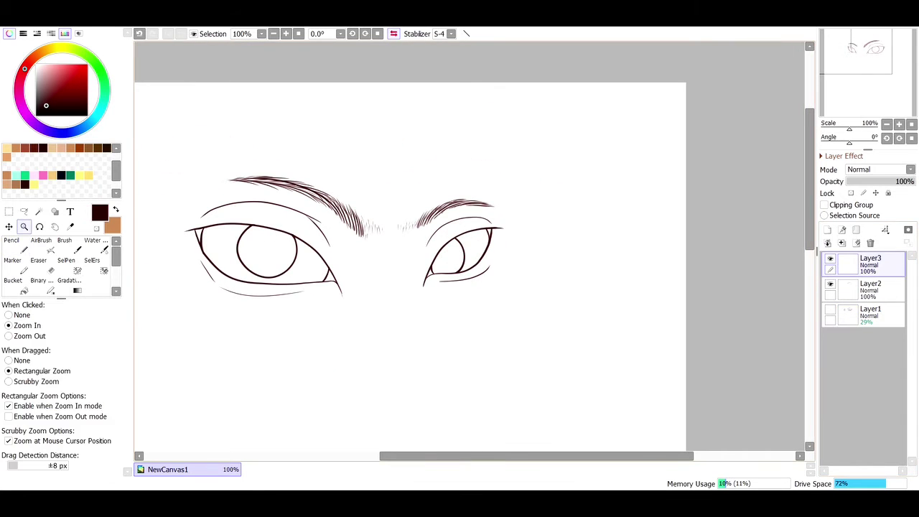
{"action": "left_click", "coordinate": [456, 289]}
{"action": "left_click", "coordinate": [456, 289]}
{"action": "left_click", "coordinate": [39, 265]}
{"action": "left_click", "coordinate": [273, 34]}
{"action": "left_click_drag", "start_coordinate": [531, 455], "coordinate": [497, 456]}
{"action": "left_click", "coordinate": [100, 428]}
{"action": "mouse_move", "coordinate": [562, 247]}
{"action": "left_mouse_down"}
{"action": "mouse_move", "coordinate": [547, 192]}
{"action": "mouse_move", "coordinate": [540, 216]}
{"action": "mouse_move", "coordinate": [549, 170]}
{"action": "left_mouse_up"}
{"action": "left_click", "coordinate": [13, 245]}
{"action": "left_click", "coordinate": [9, 227]}
{"action": "left_click", "coordinate": [39, 265]}
- Undo the smaller eye's iris back to an empty layer and redo it slightly closer to the eye's inner corner
{"action": "left_click", "coordinate": [139, 34]}
{"action": "left_click", "coordinate": [140, 34]}
{"action": "left_click", "coordinate": [139, 34]}
{"action": "left_click", "coordinate": [139, 34]}
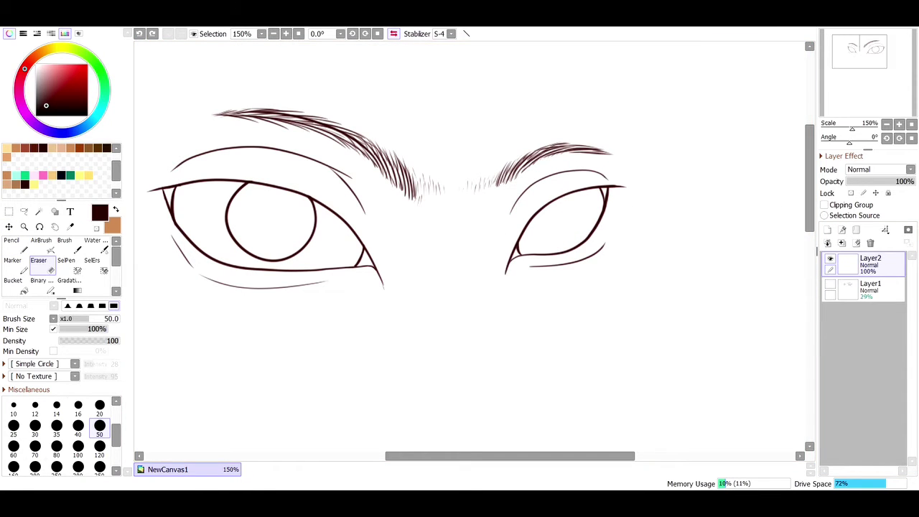
{"action": "left_click", "coordinate": [13, 244]}
{"action": "key", "text": "ctrl+y"}
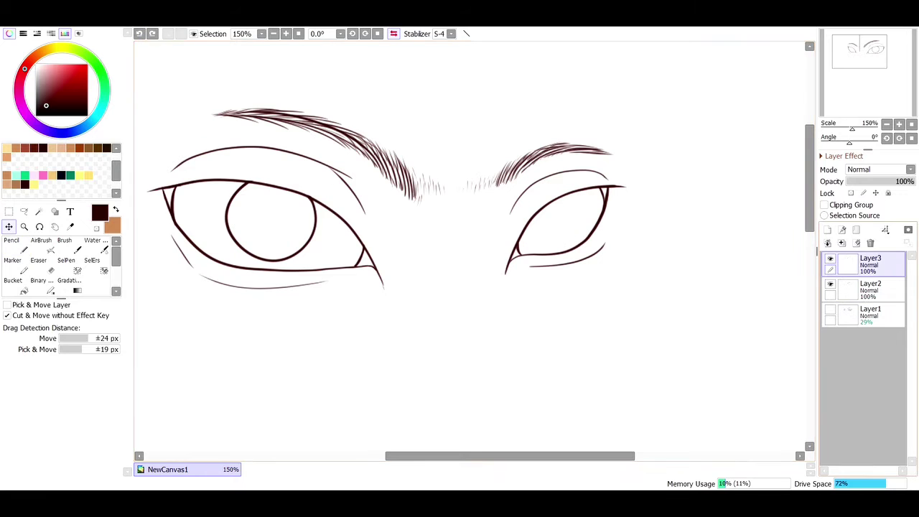
{"action": "key", "text": "ctrl+t"}
{"action": "left_click_drag", "start_coordinate": [520, 249], "coordinate": [531, 249]}
{"action": "left_click_drag", "start_coordinate": [555, 217], "coordinate": [536, 220]}
{"action": "key", "text": "Return"}
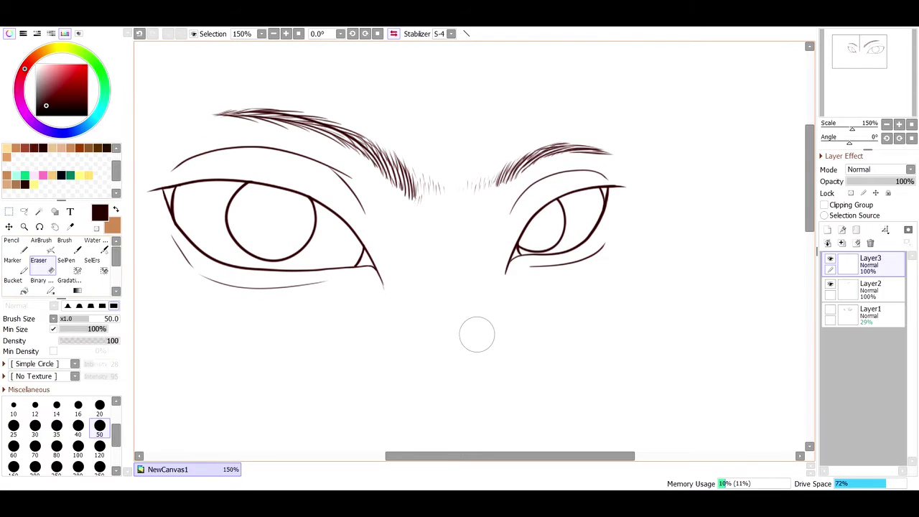
- Merge the iris layer into the line layer, flip the view horizontally and paint a size 120 selection over both eyes and eyebrows
{"action": "key", "text": "ctrl+e"}
{"action": "left_click", "coordinate": [299, 34]}
{"action": "left_click", "coordinate": [393, 34]}
{"action": "left_click", "coordinate": [69, 265]}
{"action": "left_click_drag", "start_coordinate": [441, 156], "coordinate": [490, 113]}
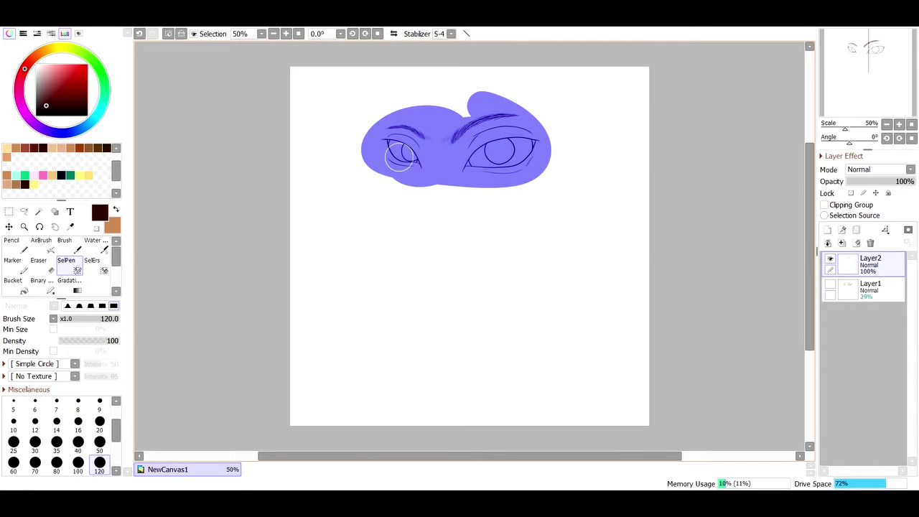
- Paste two copies of the eye pair and place them below the original in a column of three
{"action": "key", "text": "ctrl+c"}
{"action": "key", "text": "ctrl+v"}
{"action": "key", "text": "ctrl+v"}
{"action": "left_click", "coordinate": [8, 227]}
{"action": "left_click_drag", "start_coordinate": [466, 147], "coordinate": [473, 359]}
{"action": "left_click", "coordinate": [870, 289]}
{"action": "left_click_drag", "start_coordinate": [466, 147], "coordinate": [470, 249]}
- Merge the three eye pairs into one line layer and enlarge them with Resize to fill more of the canvas
{"action": "left_click", "coordinate": [870, 264]}
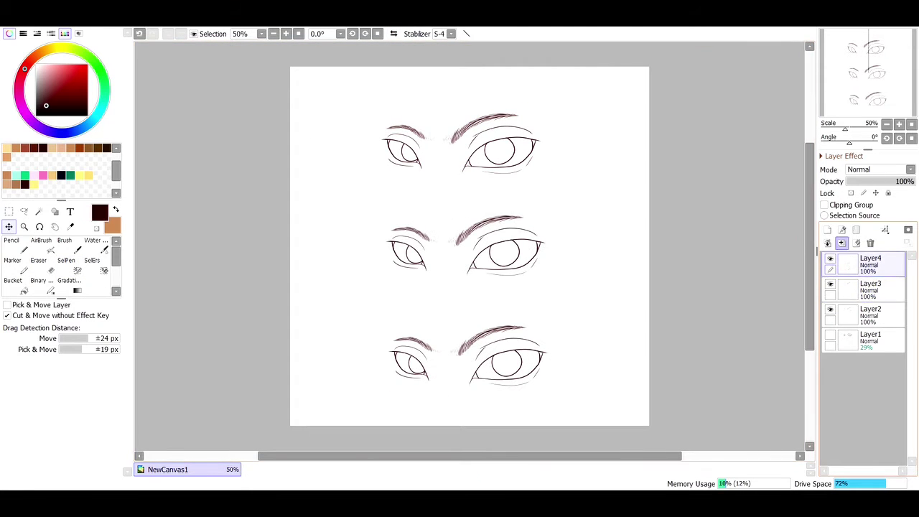
{"action": "left_click", "coordinate": [15, 375]}
{"action": "left_click_drag", "start_coordinate": [547, 113], "coordinate": [572, 71]}
{"action": "left_click_drag", "start_coordinate": [473, 230], "coordinate": [466, 246]}
{"action": "key", "text": "Return"}
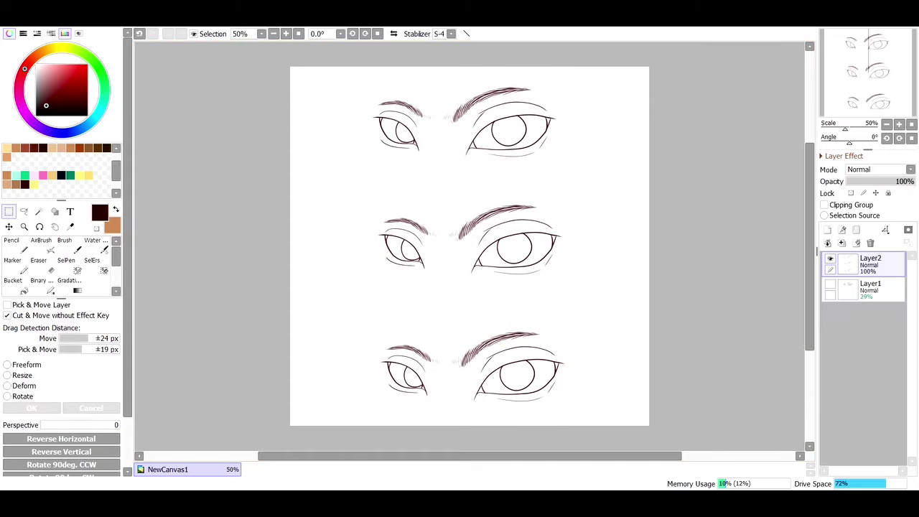
- Make the line layer the selection source and select the area around all the eyes with the Magic Wand
{"action": "left_click", "coordinate": [24, 226]}
{"action": "left_click", "coordinate": [823, 215]}
{"action": "left_click", "coordinate": [39, 211]}
{"action": "left_click", "coordinate": [459, 179]}
{"action": "left_click", "coordinate": [516, 152]}
{"action": "left_click", "coordinate": [521, 270]}
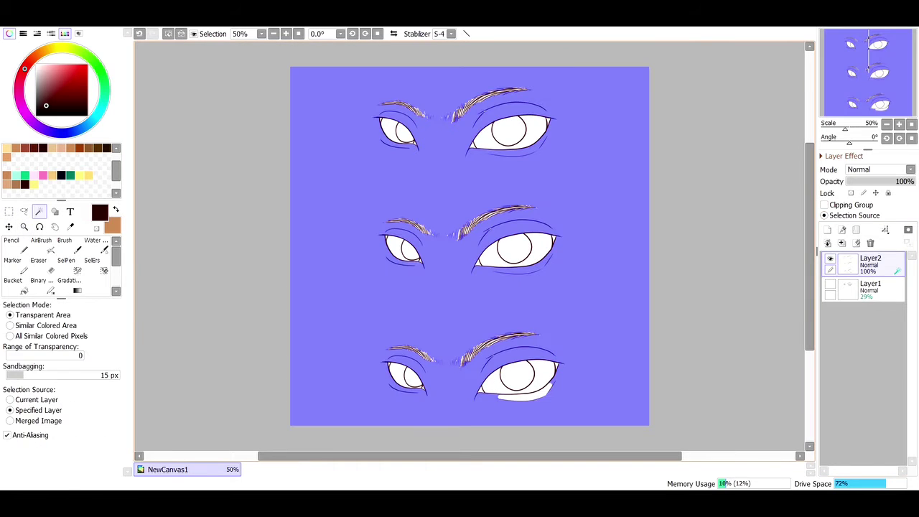
{"action": "left_click", "coordinate": [524, 397]}
- Add all the eyebrows completely to the selection with the size 120 selection pen
{"action": "left_click", "coordinate": [69, 265]}
{"action": "left_click_drag", "start_coordinate": [447, 114], "coordinate": [412, 97]}
{"action": "left_click_drag", "start_coordinate": [429, 353], "coordinate": [402, 346]}
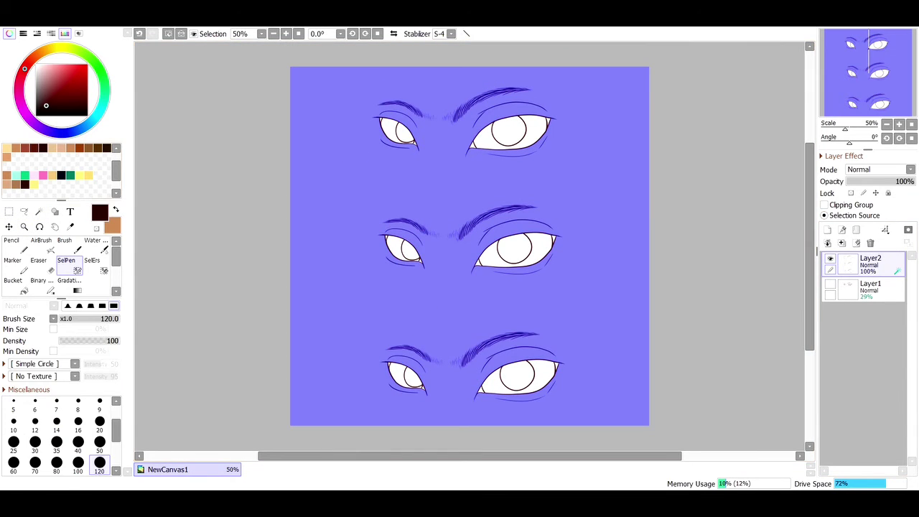
{"action": "left_click", "coordinate": [71, 227]}
{"action": "left_click", "coordinate": [16, 245]}
{"action": "left_click", "coordinate": [100, 462]}
{"action": "mouse_move", "coordinate": [421, 223]}
{"action": "left_mouse_down"}
{"action": "mouse_move", "coordinate": [434, 234]}
{"action": "mouse_move", "coordinate": [543, 236]}
{"action": "mouse_move", "coordinate": [514, 205]}
{"action": "left_mouse_up"}
{"action": "key", "text": "ctrl+z"}
- On a new layer beneath the lines, paint tan skin around the top eye pair and rust brown around the middle pair at pencil size 300
{"action": "left_click", "coordinate": [870, 289]}
{"action": "left_click", "coordinate": [826, 229]}
{"action": "scroll", "coordinate": [78, 437], "scroll_direction": "down", "scroll_amount": 2}
{"action": "left_click", "coordinate": [78, 439]}
{"action": "left_click", "coordinate": [115, 210]}
{"action": "mouse_move", "coordinate": [447, 128]}
{"action": "left_mouse_down"}
{"action": "mouse_move", "coordinate": [467, 95]}
{"action": "mouse_move", "coordinate": [394, 149]}
{"action": "mouse_move", "coordinate": [504, 107]}
{"action": "left_mouse_up"}
- Paint dark olive-brown skin around the bottom eye pair with the size 300 pencil
{"action": "left_click", "coordinate": [71, 226]}
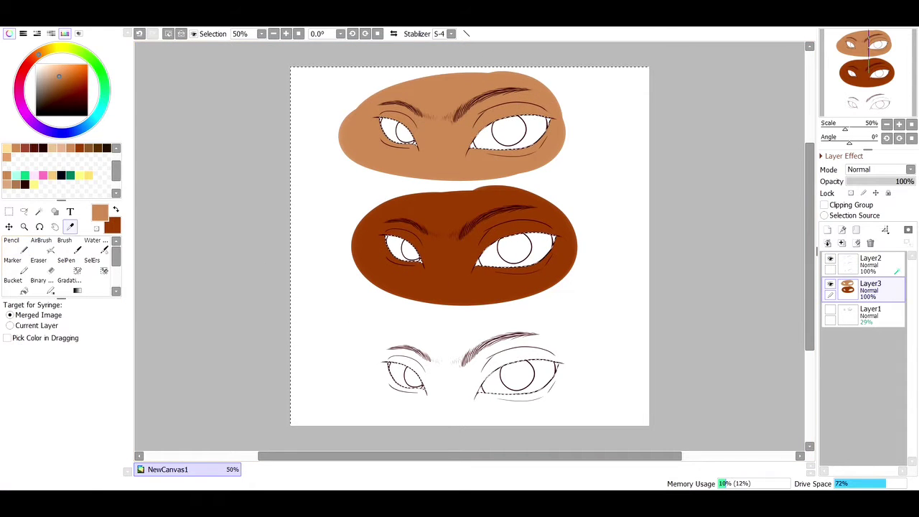
{"action": "left_click", "coordinate": [97, 148]}
{"action": "left_click", "coordinate": [16, 265]}
{"action": "left_click_drag", "start_coordinate": [431, 360], "coordinate": [495, 380]}
{"action": "left_click", "coordinate": [16, 245]}
{"action": "mouse_move", "coordinate": [459, 380]}
{"action": "left_mouse_down"}
{"action": "mouse_move", "coordinate": [390, 368]}
{"action": "mouse_move", "coordinate": [396, 359]}
{"action": "left_mouse_up"}
- Paint the bottom eye pair's skin dark reddish brown and clear the selection
{"action": "left_click", "coordinate": [71, 227]}
{"action": "left_click", "coordinate": [34, 147]}
{"action": "left_click", "coordinate": [16, 244]}
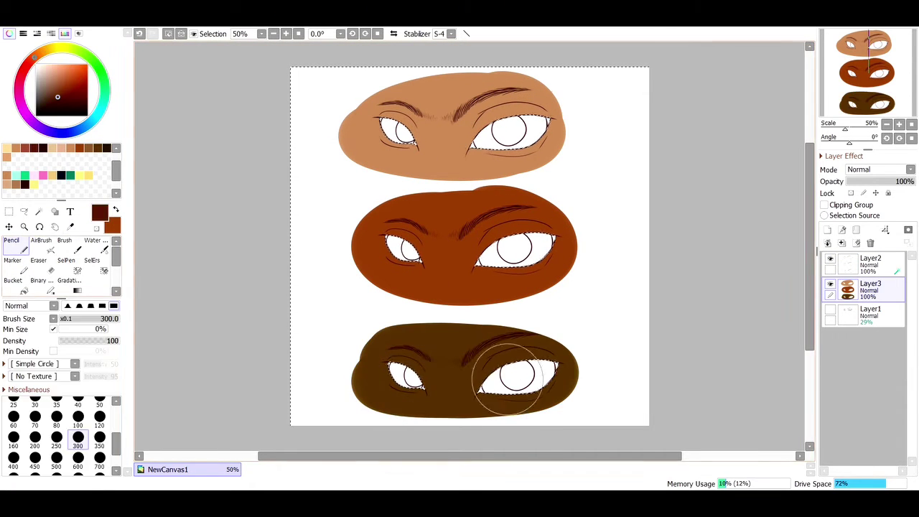
{"action": "mouse_move", "coordinate": [513, 373]}
{"action": "left_mouse_down"}
{"action": "mouse_move", "coordinate": [381, 360]}
{"action": "mouse_move", "coordinate": [545, 350]}
{"action": "left_mouse_up"}
{"action": "left_click", "coordinate": [168, 33]}
- Add a new layer clipped to the skin layer and set up a reddish-brown airbrush at size 14
{"action": "left_click", "coordinate": [841, 243]}
{"action": "left_click", "coordinate": [23, 227]}
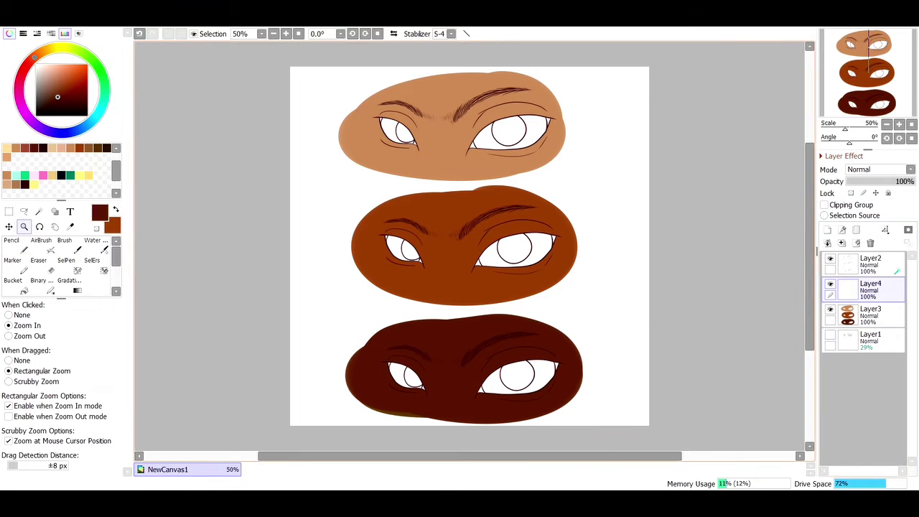
{"action": "left_click", "coordinate": [474, 99]}
{"action": "left_click", "coordinate": [70, 227]}
{"action": "left_click", "coordinate": [459, 173]}
{"action": "left_click", "coordinate": [24, 148]}
{"action": "left_click", "coordinate": [24, 227]}
{"action": "left_click", "coordinate": [585, 112]}
{"action": "left_click", "coordinate": [41, 245]}
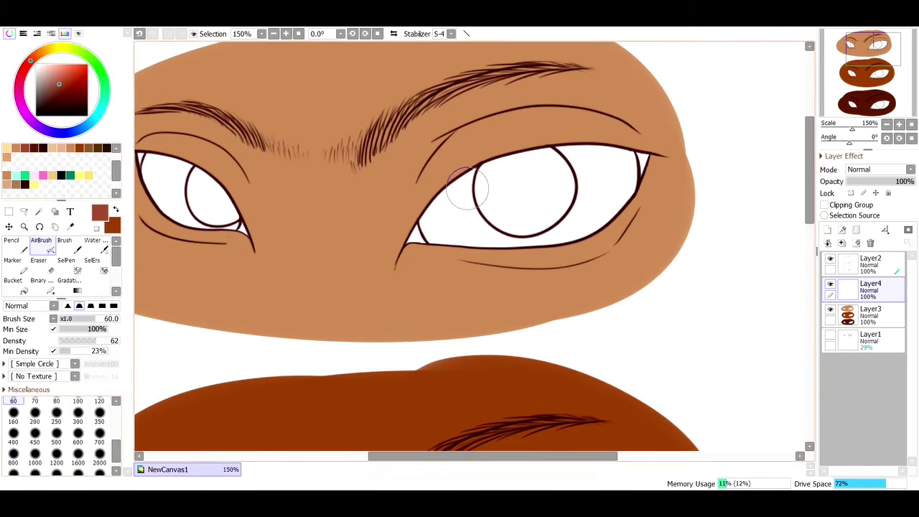
{"action": "left_click", "coordinate": [14, 413]}
{"action": "left_click", "coordinate": [56, 401]}
{"action": "left_click", "coordinate": [824, 205]}
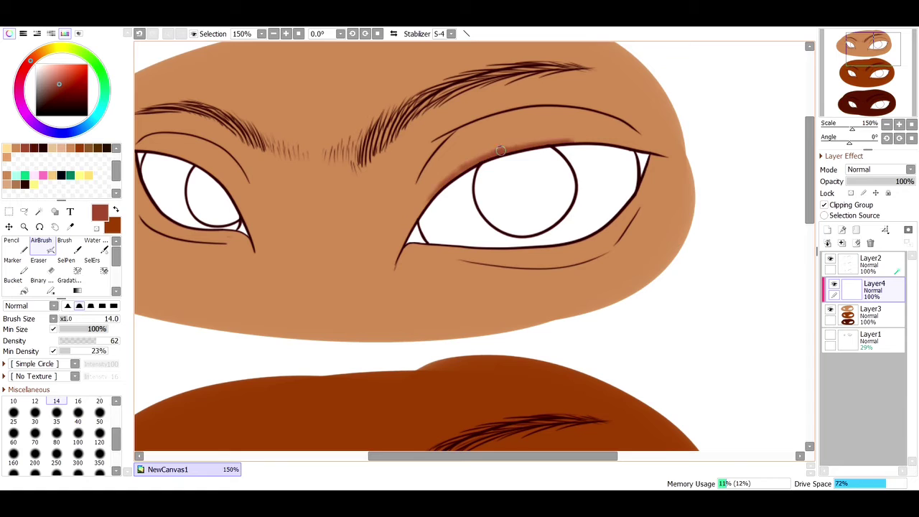
- Shade along the upper lash line and lower crease of the top pair's larger eye, and tidy the shading with the eraser
{"action": "key", "text": "ctrl+z"}
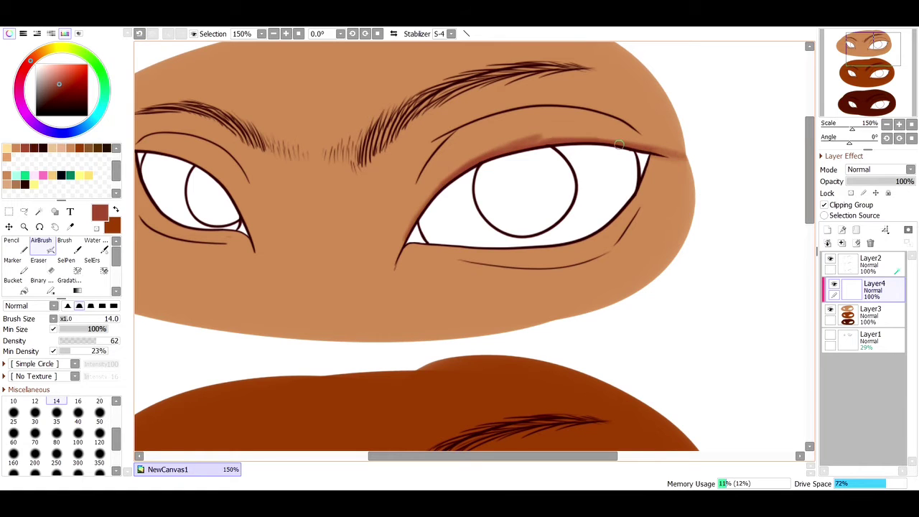
{"action": "left_click_drag", "start_coordinate": [609, 240], "coordinate": [427, 256]}
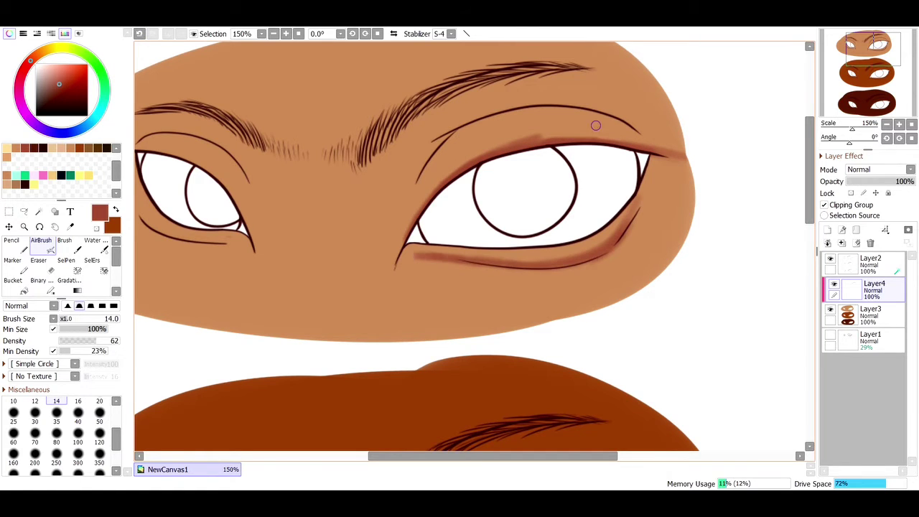
{"action": "left_click", "coordinate": [41, 265]}
{"action": "left_click_drag", "start_coordinate": [529, 121], "coordinate": [514, 131]}
- Shade above the larger eye's upper lid crease and down toward the nose with the airbrush at size 35
{"action": "left_click", "coordinate": [41, 245]}
{"action": "left_click", "coordinate": [99, 413]}
{"action": "mouse_move", "coordinate": [470, 109]}
{"action": "left_mouse_down"}
{"action": "mouse_move", "coordinate": [537, 90]}
{"action": "mouse_move", "coordinate": [579, 94]}
{"action": "mouse_move", "coordinate": [647, 128]}
{"action": "left_mouse_up"}
{"action": "key", "text": "ctrl+z"}
{"action": "left_click", "coordinate": [56, 414]}
{"action": "mouse_move", "coordinate": [517, 99]}
{"action": "left_mouse_down"}
{"action": "mouse_move", "coordinate": [404, 180]}
{"action": "mouse_move", "coordinate": [395, 158]}
{"action": "mouse_move", "coordinate": [367, 247]}
{"action": "left_mouse_up"}
- Shade above the smaller eye's lid crease at airbrush size 25 and along its lash line and lower crease at size 10
{"action": "left_click_drag", "start_coordinate": [563, 456], "coordinate": [523, 455]}
{"action": "left_click", "coordinate": [13, 413]}
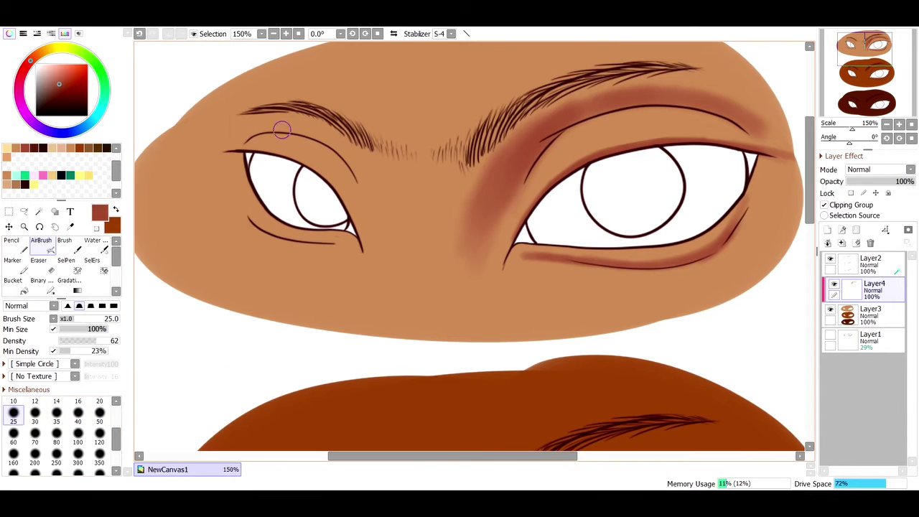
{"action": "mouse_move", "coordinate": [281, 130]}
{"action": "left_mouse_down"}
{"action": "mouse_move", "coordinate": [337, 148]}
{"action": "mouse_move", "coordinate": [370, 215]}
{"action": "mouse_move", "coordinate": [373, 251]}
{"action": "left_mouse_up"}
{"action": "key", "text": "bracketleft"}
{"action": "key", "text": "bracketleft"}
{"action": "key", "text": "bracketleft"}
{"action": "key", "text": "bracketleft"}
{"action": "key", "text": "bracketleft"}
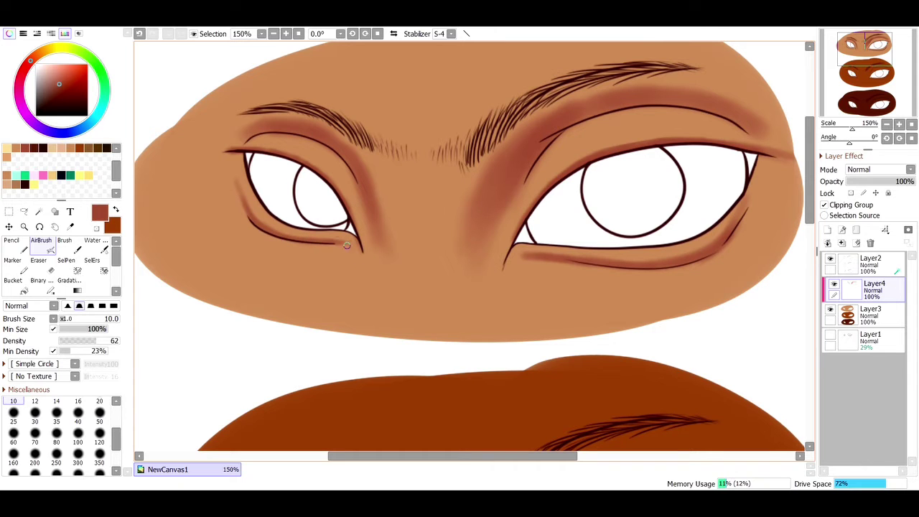
- Shade between the top pair's eyebrows at airbrush size 120 and deepen the smaller eye's upper lid and inner corner with smaller brushes
{"action": "left_click", "coordinate": [99, 434]}
{"action": "mouse_move", "coordinate": [390, 155]}
{"action": "left_mouse_down"}
{"action": "mouse_move", "coordinate": [423, 157]}
{"action": "mouse_move", "coordinate": [338, 150]}
{"action": "mouse_move", "coordinate": [503, 165]}
{"action": "mouse_move", "coordinate": [696, 125]}
{"action": "mouse_move", "coordinate": [529, 173]}
{"action": "mouse_move", "coordinate": [501, 249]}
{"action": "left_mouse_up"}
{"action": "left_click", "coordinate": [56, 434]}
{"action": "key", "text": "bracketleft"}
{"action": "key", "text": "bracketleft"}
{"action": "key", "text": "bracketleft"}
{"action": "key", "text": "bracketleft"}
{"action": "key", "text": "bracketleft"}
{"action": "key", "text": "bracketleft"}
{"action": "left_click_drag", "start_coordinate": [344, 177], "coordinate": [367, 222]}
{"action": "left_click_drag", "start_coordinate": [244, 145], "coordinate": [314, 146]}
- Highlight the upper lids in pale yellow at airbrush size 20 and the larger eye's lower lid at size 12
{"action": "left_click", "coordinate": [6, 148]}
{"action": "left_click", "coordinate": [99, 401]}
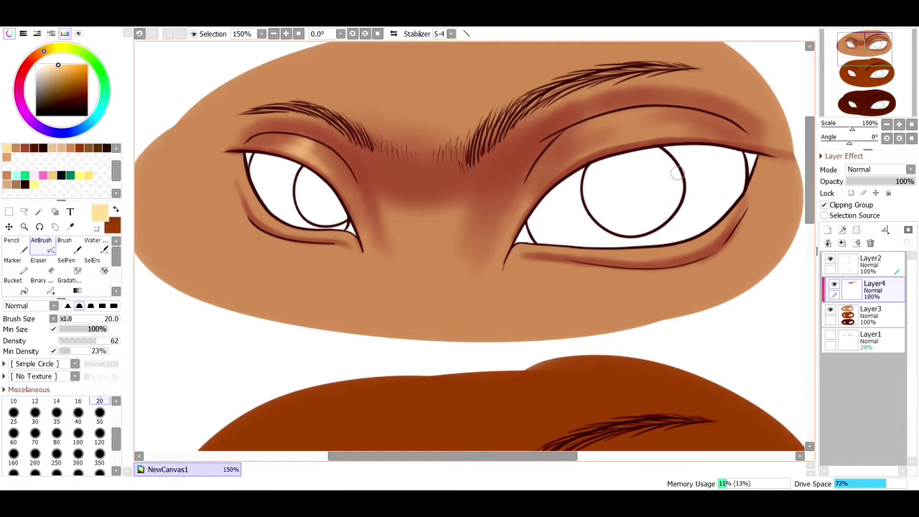
{"action": "mouse_move", "coordinate": [676, 172]}
{"action": "left_mouse_down"}
{"action": "mouse_move", "coordinate": [632, 122]}
{"action": "mouse_move", "coordinate": [603, 132]}
{"action": "left_mouse_up"}
{"action": "key", "text": "bracketleft"}
{"action": "key", "text": "bracketleft"}
{"action": "key", "text": "bracketleft"}
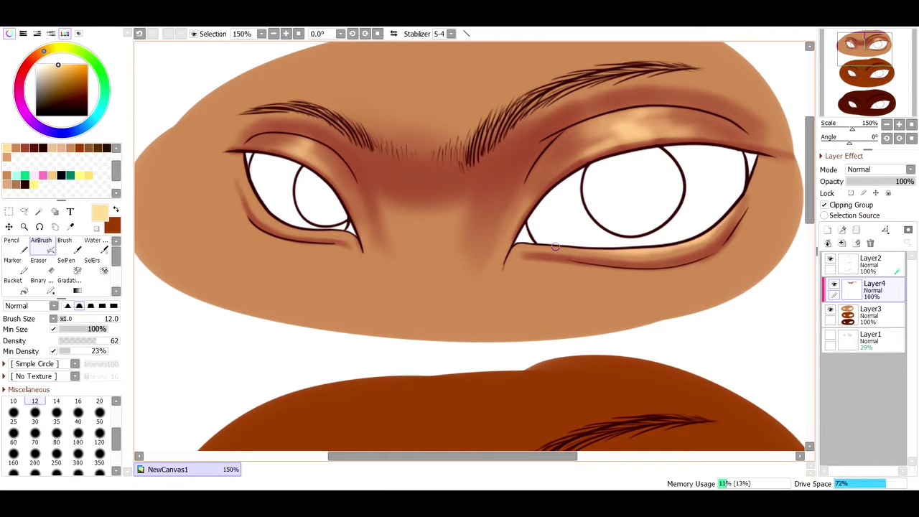
- Add pale yellow highlights beside the inner corners of both top eyes with the airbrush at size 40
{"action": "key", "text": "bracketright"}
{"action": "key", "text": "bracketright"}
{"action": "key", "text": "bracketright"}
{"action": "key", "text": "bracketright"}
{"action": "key", "text": "bracketright"}
{"action": "key", "text": "bracketright"}
{"action": "key", "text": "bracketright"}
{"action": "left_click_drag", "start_coordinate": [367, 256], "coordinate": [373, 241]}
{"action": "left_click_drag", "start_coordinate": [495, 267], "coordinate": [503, 244]}
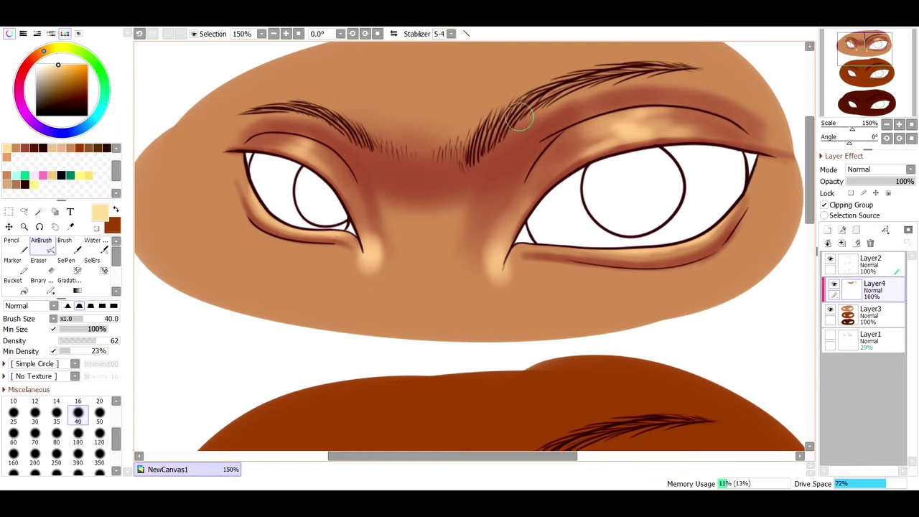
- Sample the bottom pair's dark reddish brown and shade the lash lines and lower creases of the middle eye pair
{"action": "mouse_move", "coordinate": [502, 402]}
{"action": "left_mouse_down"}
{"action": "mouse_move", "coordinate": [412, 84]}
{"action": "mouse_move", "coordinate": [435, 86]}
{"action": "left_mouse_up"}
{"action": "left_click", "coordinate": [503, 441], "text": "alt"}
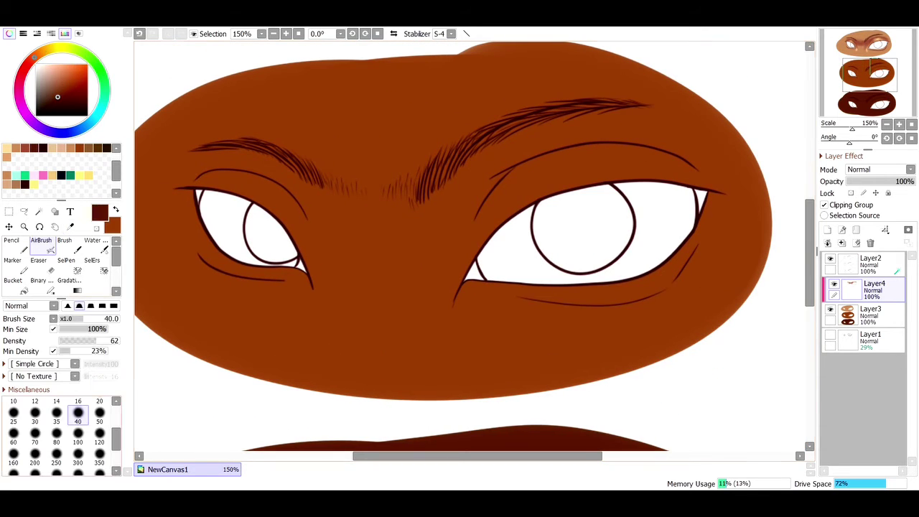
{"action": "key", "text": "bracketleft"}
{"action": "key", "text": "bracketleft"}
{"action": "key", "text": "bracketleft"}
{"action": "key", "text": "bracketleft"}
{"action": "mouse_move", "coordinate": [650, 175]}
{"action": "left_mouse_down"}
{"action": "mouse_move", "coordinate": [610, 176]}
{"action": "mouse_move", "coordinate": [488, 235]}
{"action": "left_mouse_up"}
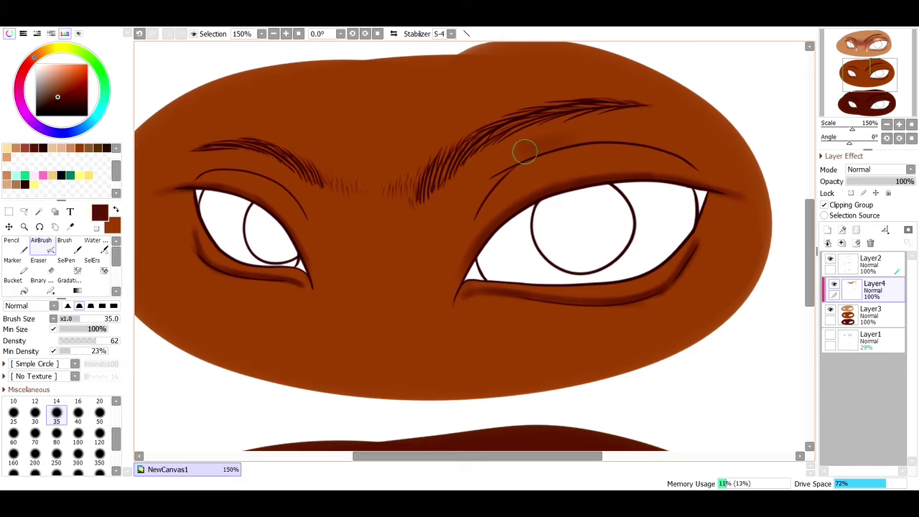
- Shade above the middle pair's larger eye crease and down beside the nose with the airbrush
{"action": "key", "text": "bracketleft"}
{"action": "key", "text": "bracketleft"}
{"action": "key", "text": "bracketleft"}
{"action": "mouse_move", "coordinate": [523, 148]}
{"action": "left_mouse_down"}
{"action": "mouse_move", "coordinate": [713, 170]}
{"action": "mouse_move", "coordinate": [467, 211]}
{"action": "mouse_move", "coordinate": [439, 287]}
{"action": "left_mouse_up"}
- Shade around the middle pair's smaller eye crease at airbrush size 20 and between the eyebrows at size 80
{"action": "key", "text": "bracketleft"}
{"action": "key", "text": "bracketleft"}
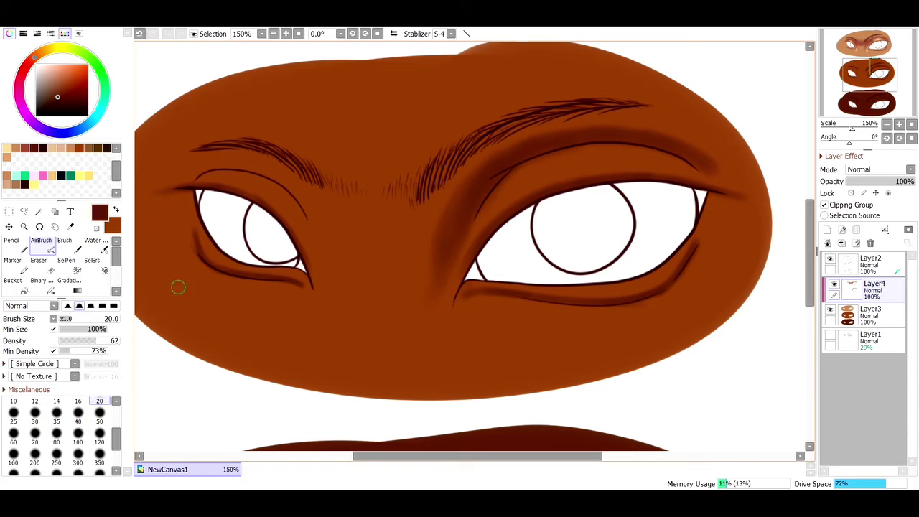
{"action": "mouse_move", "coordinate": [195, 171]}
{"action": "left_mouse_down"}
{"action": "mouse_move", "coordinate": [294, 191]}
{"action": "mouse_move", "coordinate": [336, 272]}
{"action": "left_mouse_up"}
{"action": "left_click", "coordinate": [57, 435]}
{"action": "left_click_drag", "start_coordinate": [337, 193], "coordinate": [487, 162]}
{"action": "mouse_move", "coordinate": [487, 162]}
{"action": "left_mouse_down"}
{"action": "mouse_move", "coordinate": [312, 196]}
{"action": "mouse_move", "coordinate": [492, 183]}
{"action": "left_mouse_up"}
- Lock the shading layer's transparency and recolor the middle pair's shading with a dark red from the swatches
{"action": "left_click", "coordinate": [70, 227]}
{"action": "left_click", "coordinate": [15, 148]}
{"action": "left_click", "coordinate": [35, 148]}
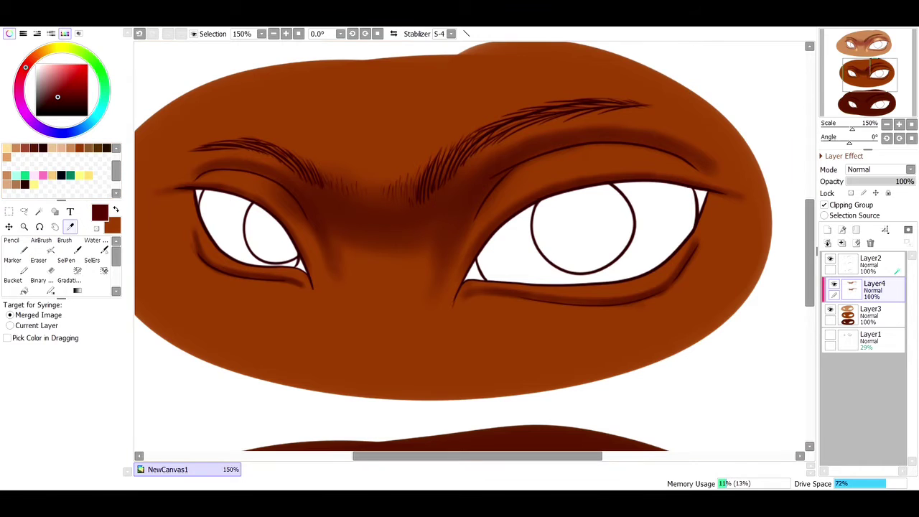
{"action": "left_click", "coordinate": [16, 245]}
{"action": "left_click", "coordinate": [851, 193]}
{"action": "left_click_drag", "start_coordinate": [586, 180], "coordinate": [519, 244]}
{"action": "left_click", "coordinate": [70, 227]}
{"action": "left_click", "coordinate": [15, 148]}
{"action": "left_click", "coordinate": [25, 147]}
{"action": "left_click", "coordinate": [59, 77]}
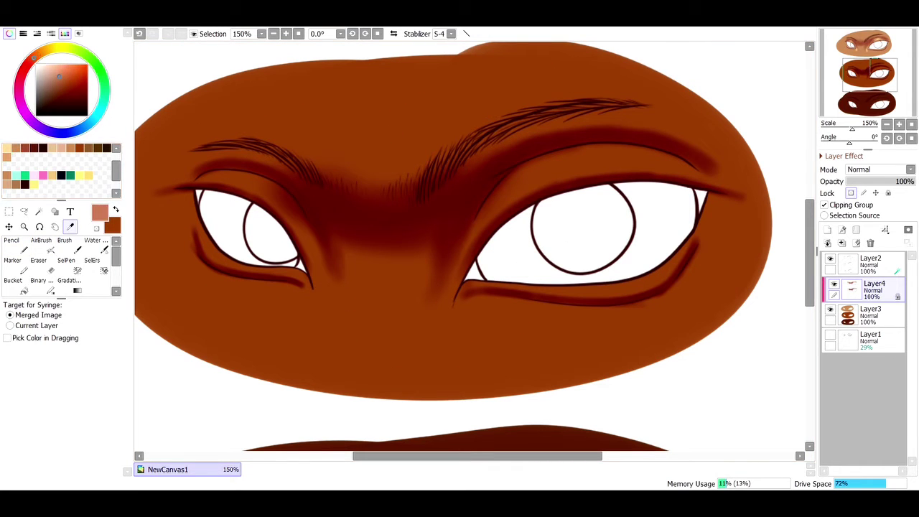
{"action": "left_click", "coordinate": [41, 245]}
{"action": "key", "text": "ctrl+z"}
- Unlock the shading layer's transparency, sample the dark red and airbrush shading along the middle pair's upper eyelid
{"action": "left_click", "coordinate": [851, 193]}
{"action": "left_click", "coordinate": [406, 233], "text": "alt"}
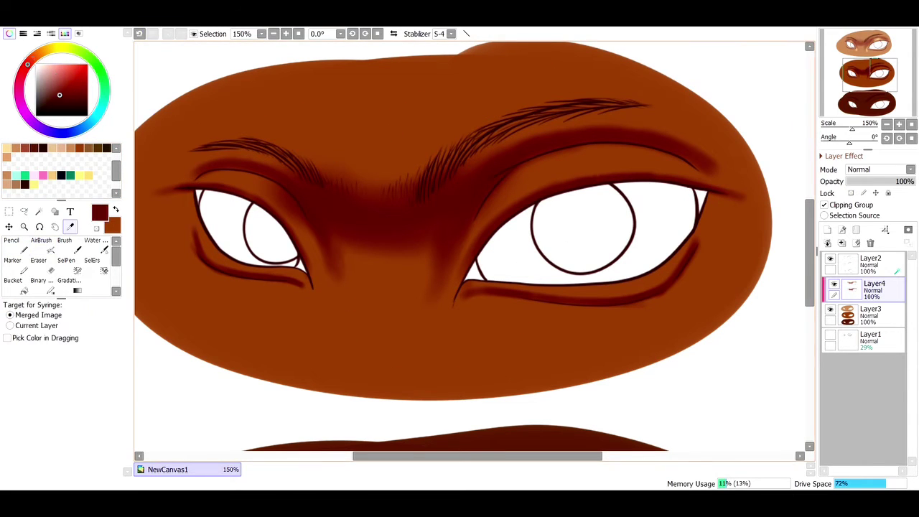
{"action": "mouse_move", "coordinate": [471, 244]}
{"action": "left_mouse_down"}
{"action": "mouse_move", "coordinate": [490, 201]}
{"action": "mouse_move", "coordinate": [534, 172]}
{"action": "left_mouse_up"}
{"action": "mouse_move", "coordinate": [701, 177]}
{"action": "left_mouse_down"}
{"action": "mouse_move", "coordinate": [614, 154]}
{"action": "mouse_move", "coordinate": [549, 167]}
{"action": "left_mouse_up"}
- Choose a light salmon red and airbrush highlights on the middle pair's upper lids and lower rims at size 10
{"action": "left_click", "coordinate": [71, 226]}
{"action": "left_click", "coordinate": [25, 147]}
{"action": "left_click", "coordinate": [59, 77]}
{"action": "left_click", "coordinate": [41, 245]}
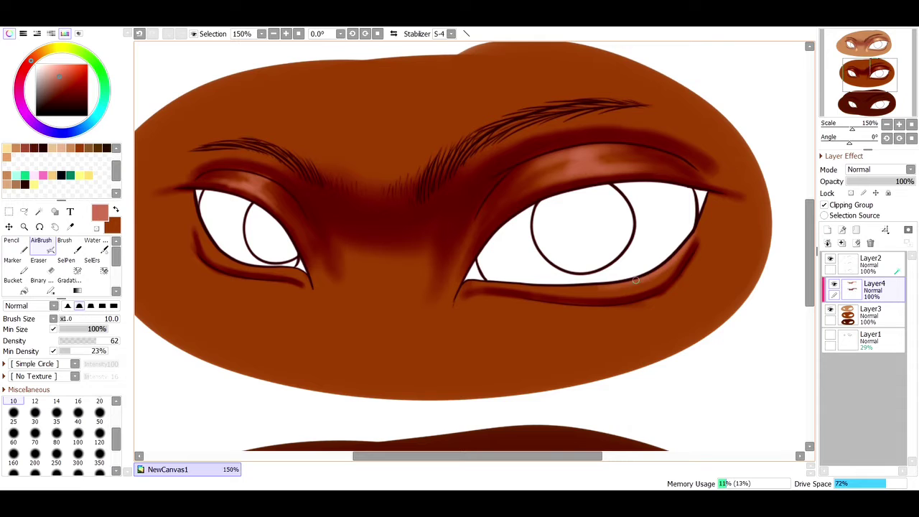
- Enlarge the airbrush to size 35 and add a soft salmon highlight at the middle pair's inner eye corners
{"action": "key", "text": "bracketright"}
{"action": "key", "text": "bracketright"}
{"action": "key", "text": "bracketright"}
{"action": "key", "text": "bracketright"}
{"action": "key", "text": "bracketright"}
{"action": "key", "text": "bracketright"}
{"action": "key", "text": "bracketright"}
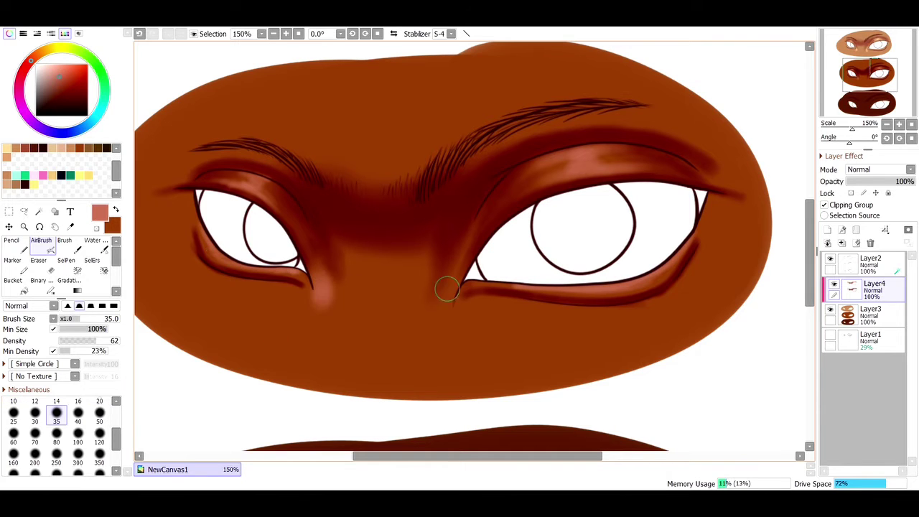
- Sample the near-black brown and airbrush shading above the crease of the bottom pair's larger eye at size 35
{"action": "scroll", "coordinate": [444, 287], "scroll_direction": "down", "scroll_amount": 5}
{"action": "scroll", "coordinate": [473, 287], "scroll_direction": "down", "scroll_amount": 2}
{"action": "left_click", "coordinate": [211, 137], "text": "alt"}
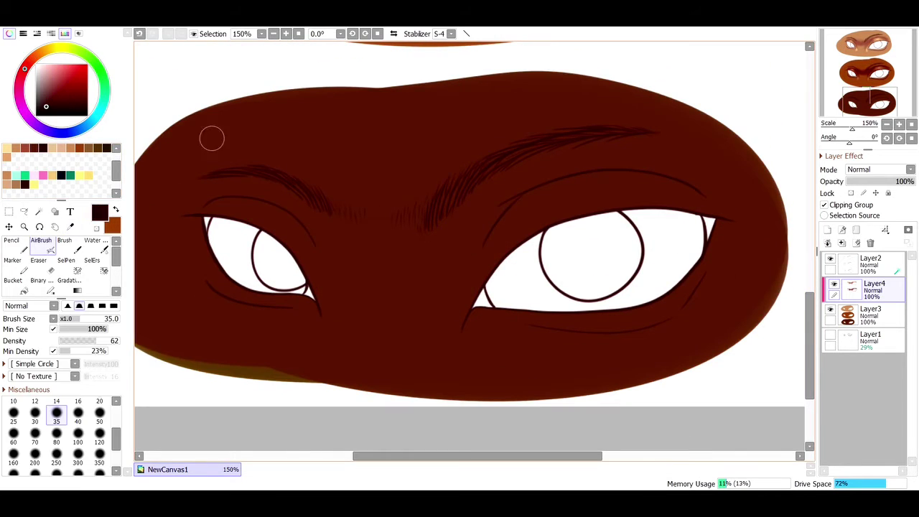
{"action": "mouse_move", "coordinate": [506, 190]}
{"action": "left_mouse_down"}
{"action": "mouse_move", "coordinate": [467, 249]}
{"action": "mouse_move", "coordinate": [454, 242]}
{"action": "mouse_move", "coordinate": [727, 190]}
{"action": "left_mouse_up"}
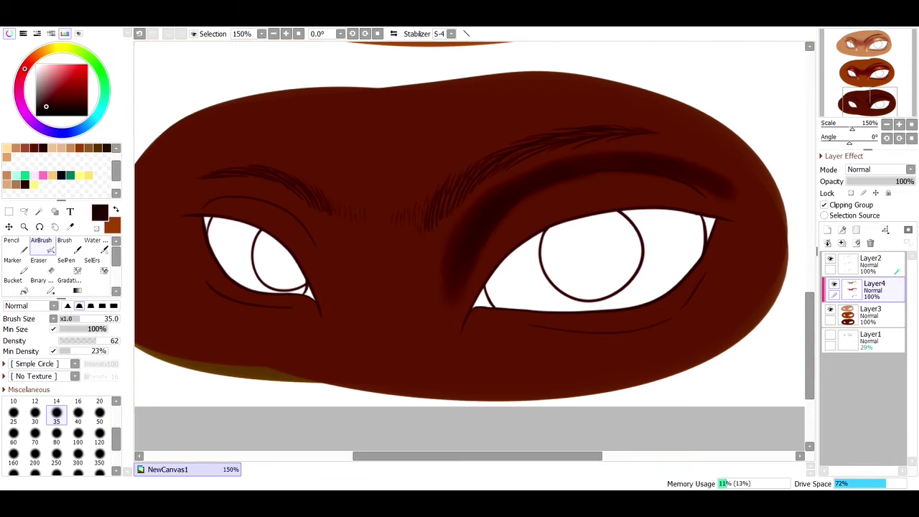
- Lock the shading layer's transparency and recolor the bottom pair's shading with a dark red at airbrush sizes 350 and 120
{"action": "left_click_drag", "start_coordinate": [48, 107], "coordinate": [75, 108]}
{"action": "left_click", "coordinate": [850, 193]}
{"action": "left_click", "coordinate": [73, 103]}
{"action": "left_click", "coordinate": [99, 456]}
{"action": "left_click_drag", "start_coordinate": [502, 208], "coordinate": [719, 154]}
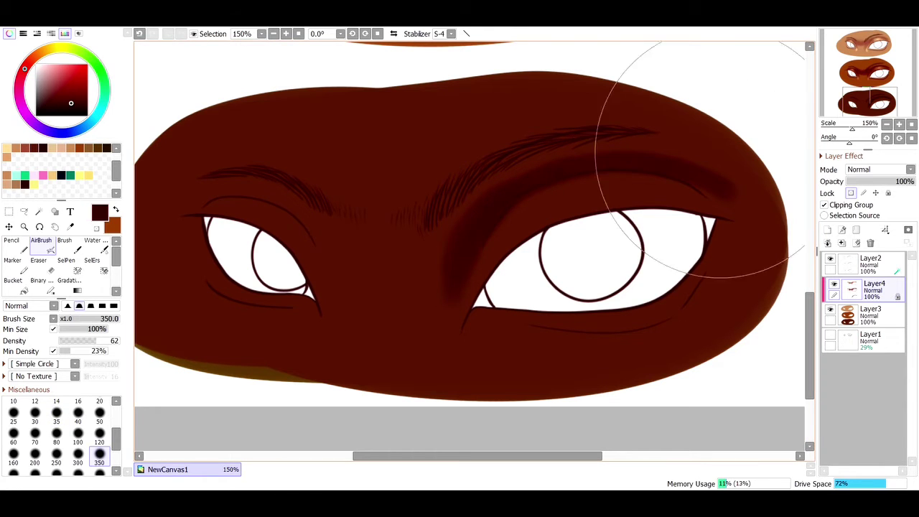
{"action": "left_click", "coordinate": [99, 435]}
{"action": "left_click", "coordinate": [74, 97]}
{"action": "left_click_drag", "start_coordinate": [455, 277], "coordinate": [505, 229]}
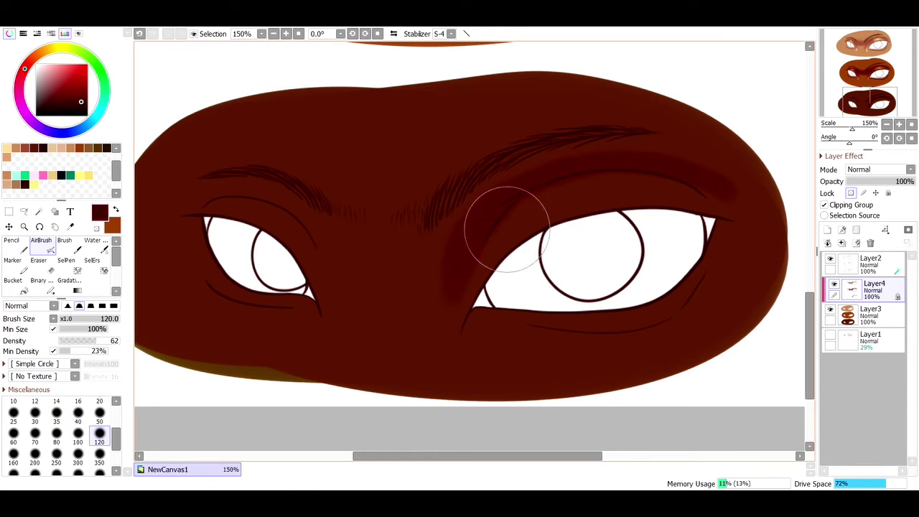
- Unlock the layer's transparency and shade the bottom pair's lids and lower creases at airbrush size 20 and between the eyebrows at size 80
{"action": "left_click", "coordinate": [850, 192]}
{"action": "left_click", "coordinate": [81, 102]}
{"action": "left_click", "coordinate": [56, 435]}
{"action": "key", "text": "bracketleft"}
{"action": "key", "text": "bracketleft"}
{"action": "key", "text": "bracketleft"}
{"action": "key", "text": "bracketleft"}
{"action": "key", "text": "bracketleft"}
{"action": "key", "text": "bracketleft"}
{"action": "key", "text": "bracketleft"}
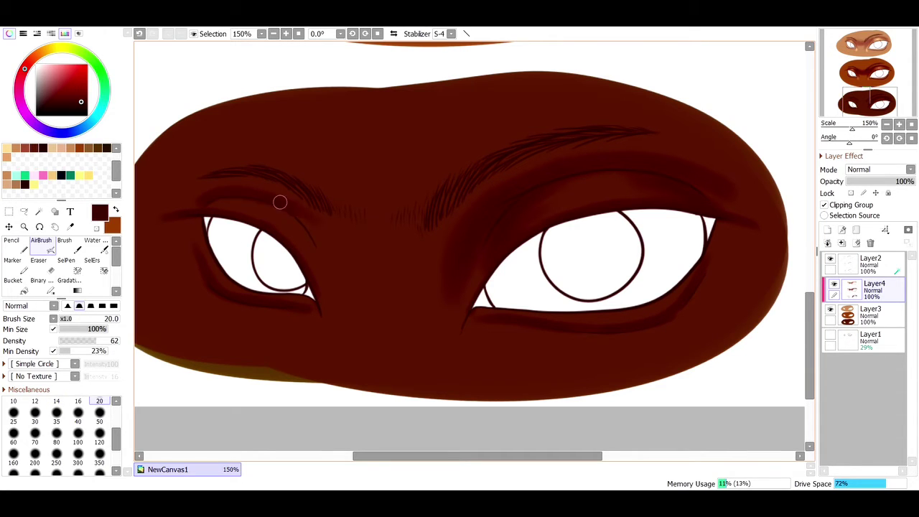
{"action": "left_click_drag", "start_coordinate": [460, 255], "coordinate": [337, 236]}
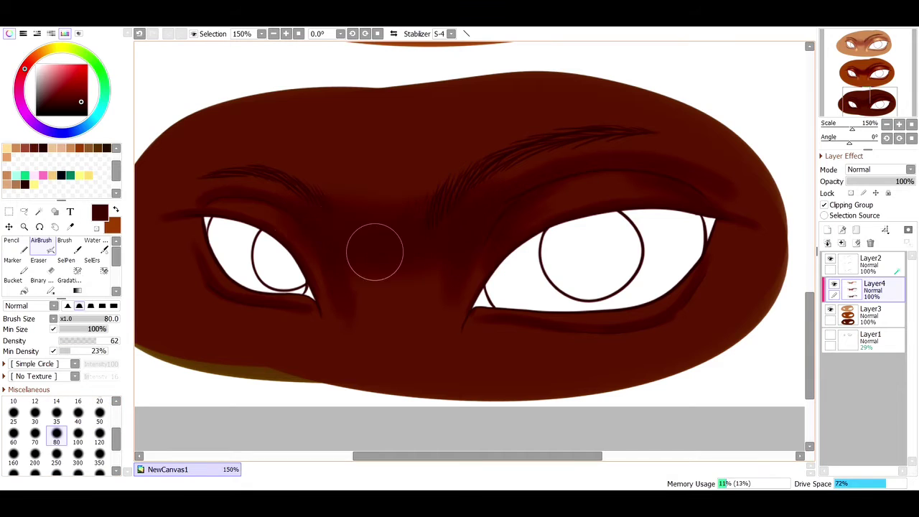
- Airbrush reddish-brown highlights on the bottom pair's upper lids at size 14 and along the lower rims at size 10
{"action": "left_click", "coordinate": [26, 147]}
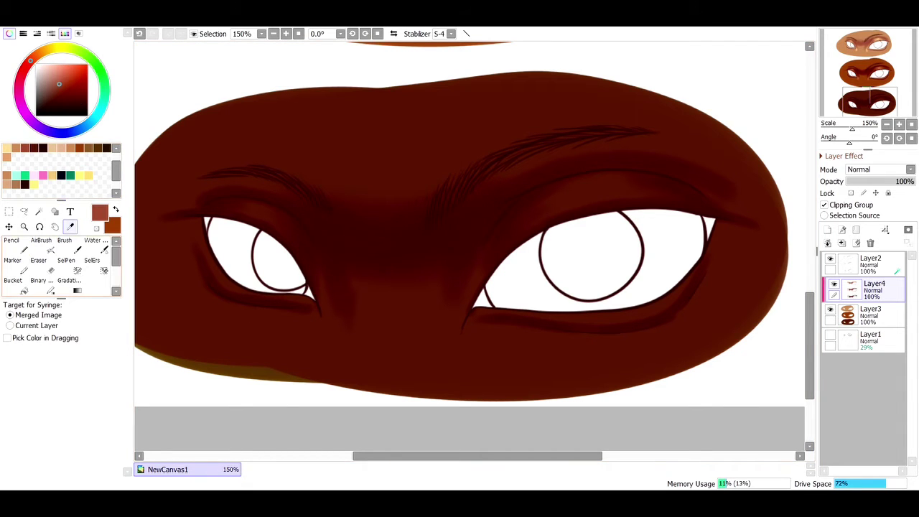
{"action": "left_click", "coordinate": [42, 246]}
{"action": "mouse_move", "coordinate": [585, 201]}
{"action": "left_mouse_down"}
{"action": "mouse_move", "coordinate": [587, 179]}
{"action": "mouse_move", "coordinate": [587, 190]}
{"action": "mouse_move", "coordinate": [547, 208]}
{"action": "left_mouse_up"}
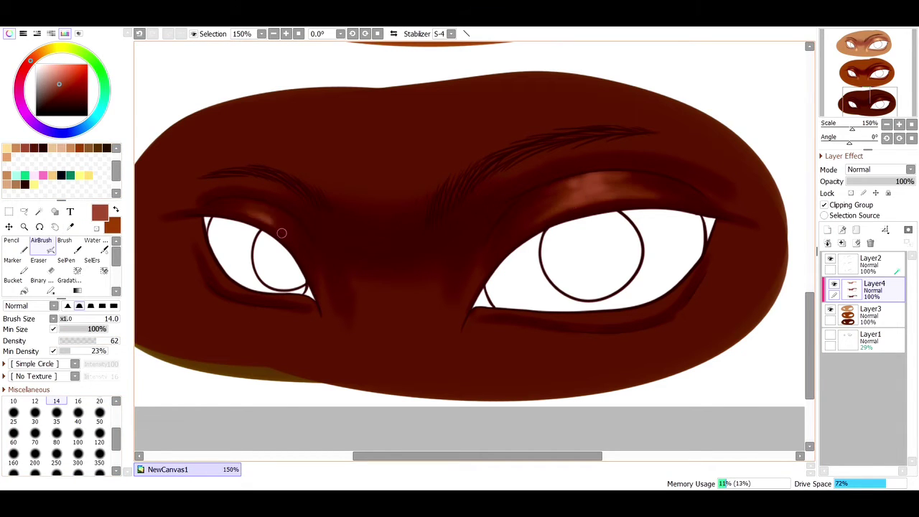
{"action": "left_click", "coordinate": [13, 400]}
{"action": "mouse_move", "coordinate": [682, 287]}
{"action": "left_mouse_down"}
{"action": "mouse_move", "coordinate": [587, 314]}
{"action": "mouse_move", "coordinate": [529, 316]}
{"action": "left_mouse_up"}
{"action": "mouse_move", "coordinate": [207, 250]}
{"action": "left_mouse_down"}
{"action": "mouse_move", "coordinate": [224, 280]}
{"action": "mouse_move", "coordinate": [293, 298]}
{"action": "left_mouse_up"}
- Add soft reddish-brown highlights beside both inner corners of the bottom pair at airbrush size 50
{"action": "left_click", "coordinate": [100, 412]}
{"action": "left_click_drag", "start_coordinate": [328, 326], "coordinate": [321, 314]}
{"action": "mouse_move", "coordinate": [457, 333]}
{"action": "left_mouse_down"}
{"action": "mouse_move", "coordinate": [449, 318]}
{"action": "mouse_move", "coordinate": [455, 329]}
{"action": "left_mouse_up"}
- Choose a lighter coral red and brighten the bottom pair's upper-lid highlights at size 12 and inner corner at size 35
{"action": "left_click", "coordinate": [70, 226]}
{"action": "left_click", "coordinate": [28, 64]}
{"action": "left_click", "coordinate": [60, 76]}
{"action": "left_click", "coordinate": [42, 245]}
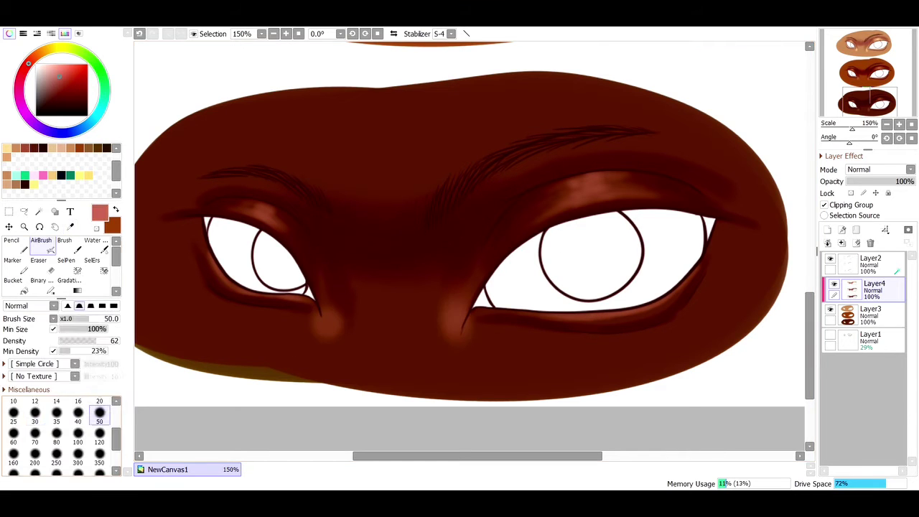
{"action": "left_click", "coordinate": [34, 401]}
{"action": "mouse_move", "coordinate": [587, 197]}
{"action": "left_mouse_down"}
{"action": "mouse_move", "coordinate": [604, 177]}
{"action": "mouse_move", "coordinate": [615, 191]}
{"action": "left_mouse_up"}
{"action": "left_click_drag", "start_coordinate": [249, 224], "coordinate": [272, 214]}
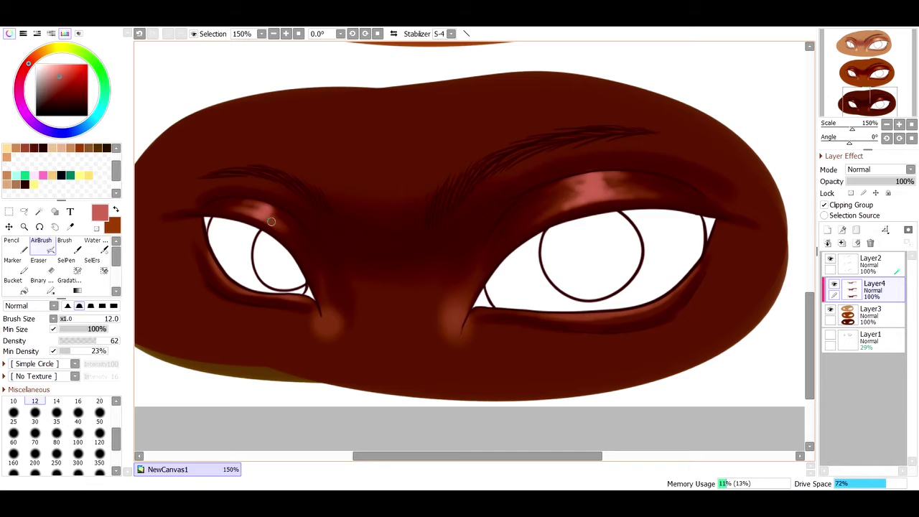
{"action": "left_click", "coordinate": [56, 412]}
{"action": "left_click", "coordinate": [456, 316]}
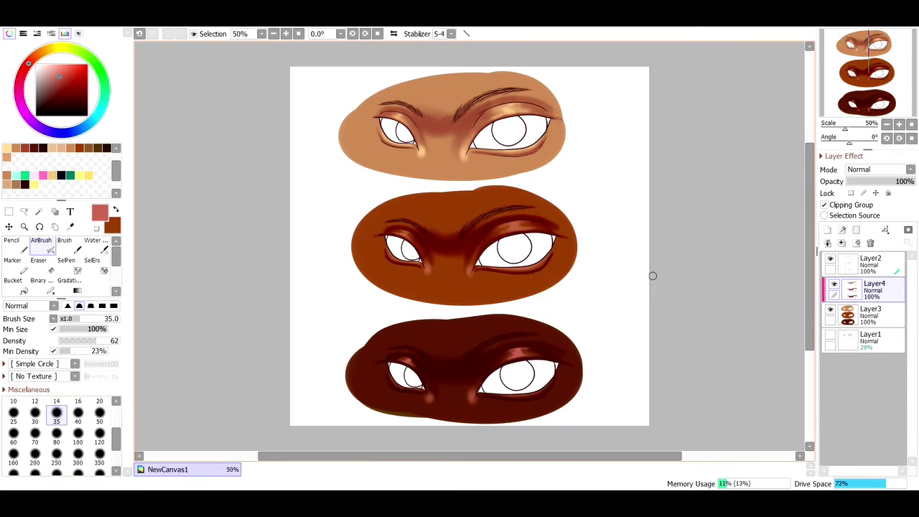
- Choose a burnt orange-red, select both irises of the top pair with the Magic Wand and fill them with the Bucket
{"action": "key", "text": "w"}
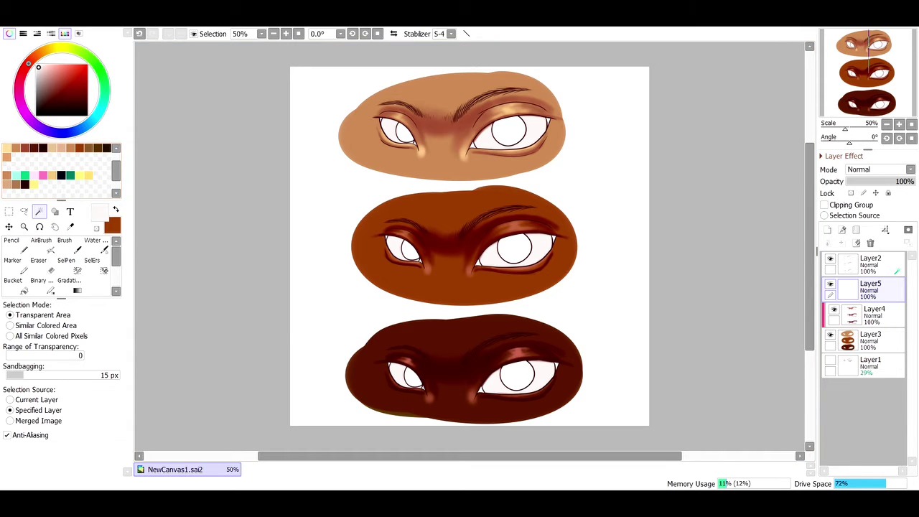
{"action": "left_click", "coordinate": [70, 227]}
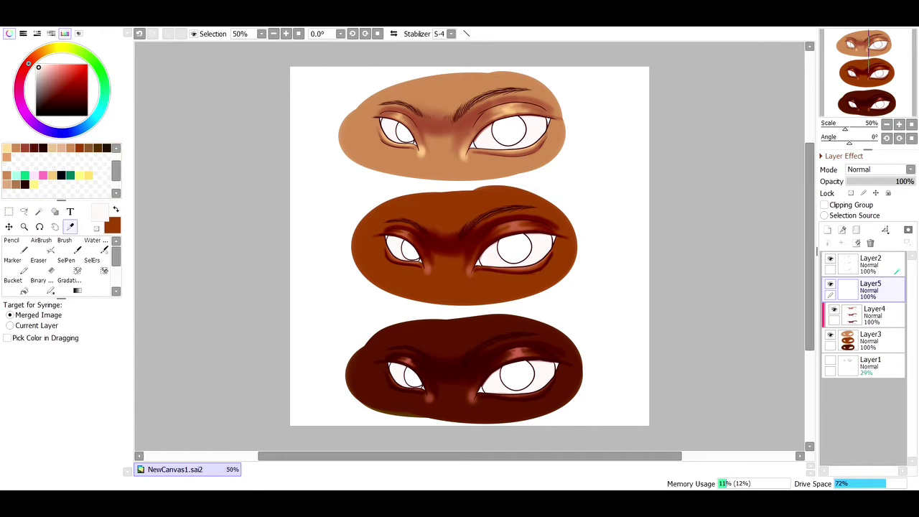
{"action": "mouse_move", "coordinate": [28, 64]}
{"action": "left_mouse_down"}
{"action": "mouse_move", "coordinate": [51, 49]}
{"action": "mouse_move", "coordinate": [34, 56]}
{"action": "mouse_move", "coordinate": [89, 72]}
{"action": "mouse_move", "coordinate": [77, 79]}
{"action": "left_mouse_up"}
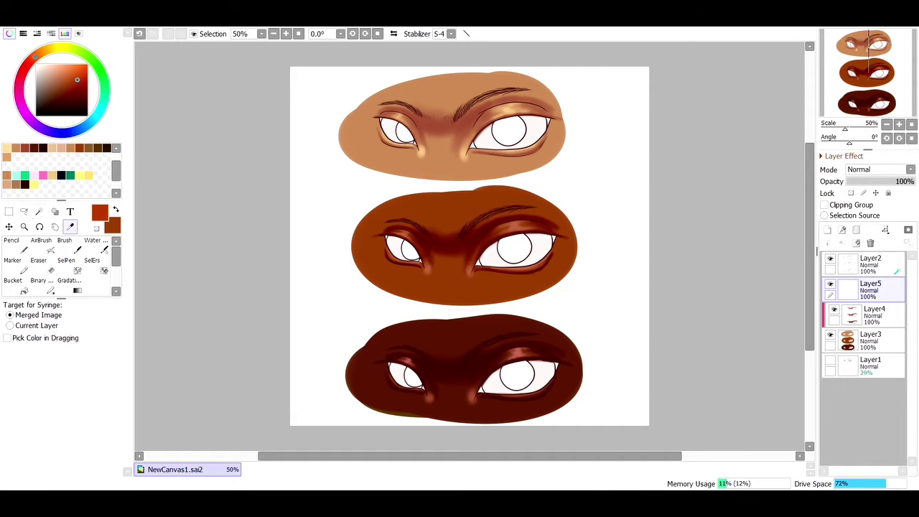
{"action": "left_click", "coordinate": [39, 212]}
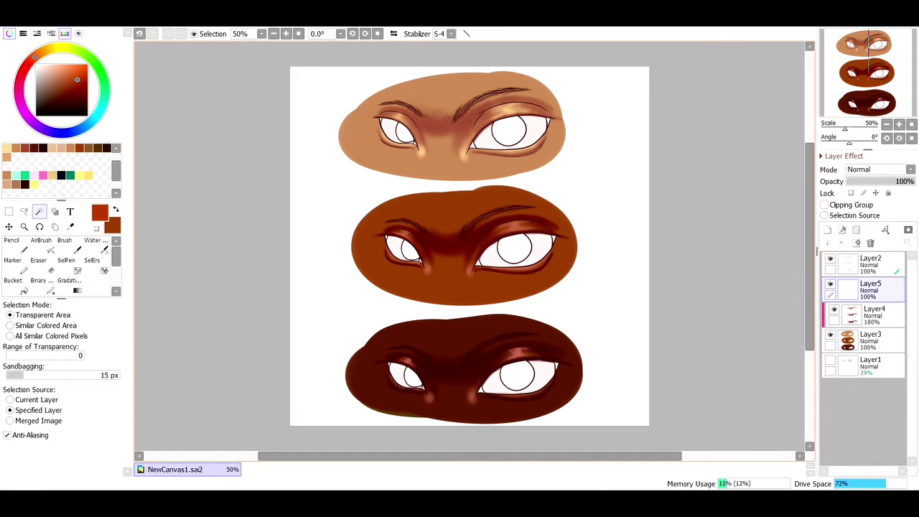
{"action": "left_click", "coordinate": [405, 132]}
{"action": "left_click", "coordinate": [509, 131]}
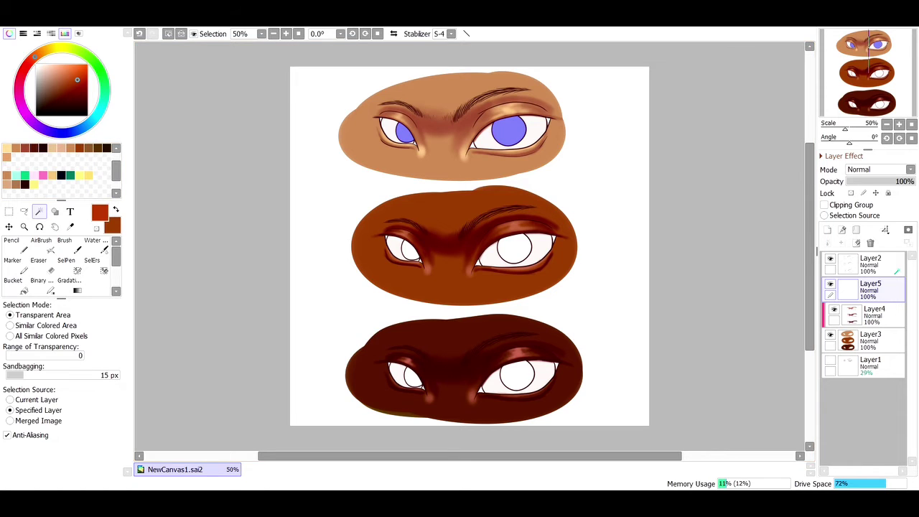
{"action": "key", "text": "f"}
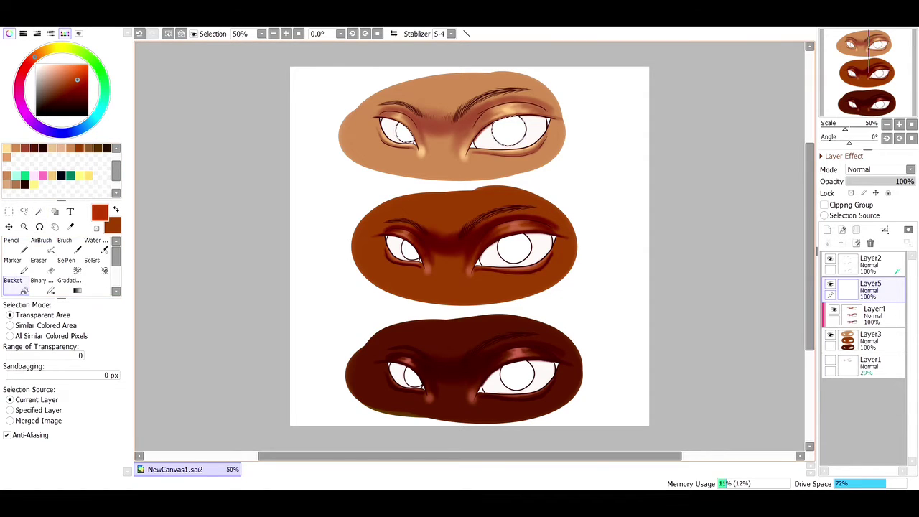
{"action": "left_click", "coordinate": [404, 133]}
{"action": "left_click", "coordinate": [509, 131]}
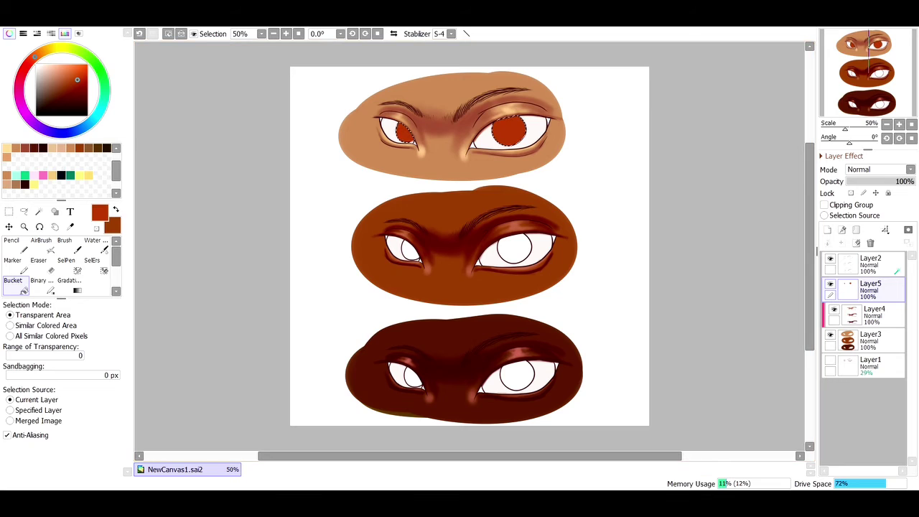
{"action": "key", "text": "ctrl+d"}
- Select both irises of the middle pair with the Magic Wand and mix a muted green
{"action": "key", "text": "w"}
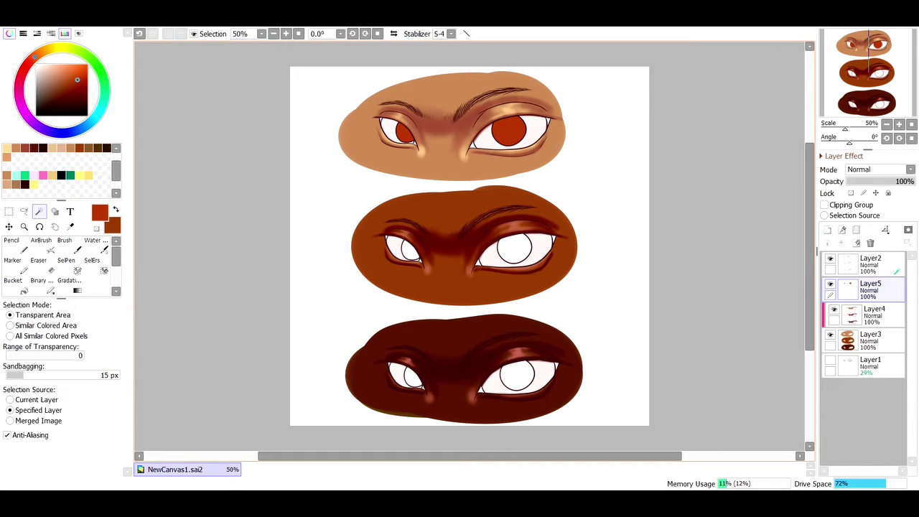
{"action": "left_click", "coordinate": [410, 250]}
{"action": "left_click", "coordinate": [514, 249]}
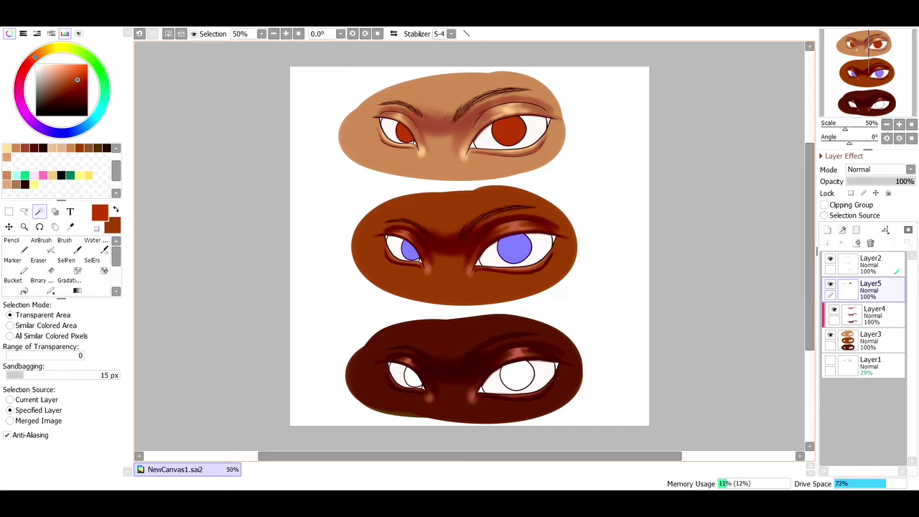
{"action": "left_click", "coordinate": [84, 53]}
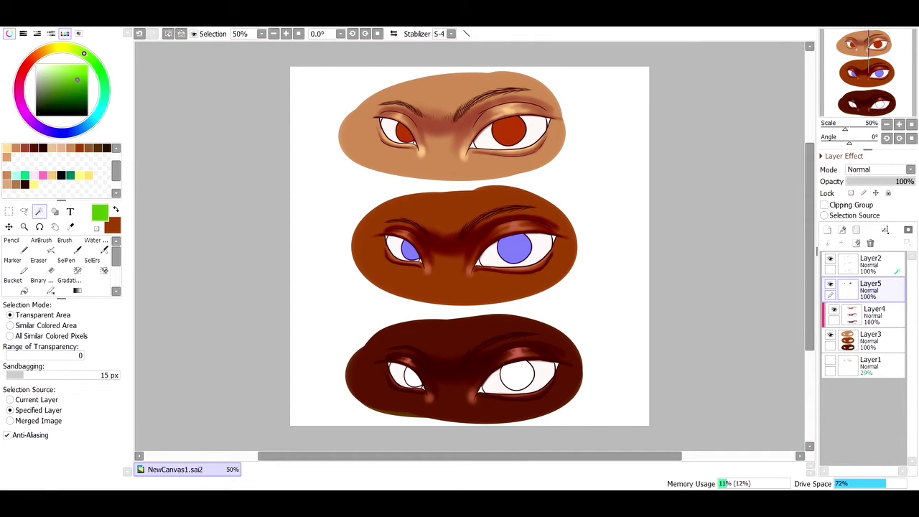
{"action": "mouse_move", "coordinate": [77, 79]}
{"action": "left_mouse_down"}
{"action": "mouse_move", "coordinate": [55, 77]}
{"action": "mouse_move", "coordinate": [92, 59]}
{"action": "mouse_move", "coordinate": [53, 81]}
{"action": "left_mouse_up"}
{"action": "left_click", "coordinate": [58, 82]}
{"action": "left_click_drag", "start_coordinate": [91, 58], "coordinate": [80, 51]}
{"action": "left_click_drag", "start_coordinate": [55, 80], "coordinate": [52, 83]}
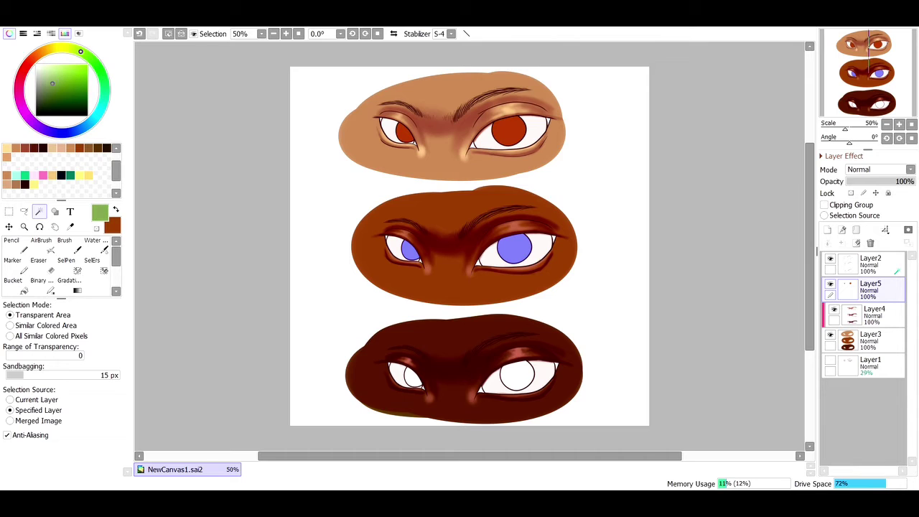
- Fill the middle pair's irises with green, refill them in a darker green and clear the selection
{"action": "left_click", "coordinate": [13, 280]}
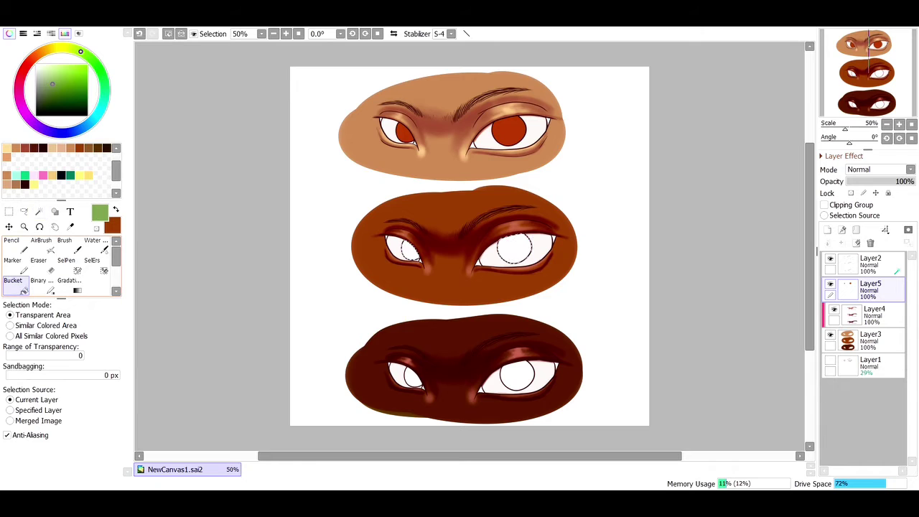
{"action": "left_click", "coordinate": [409, 251]}
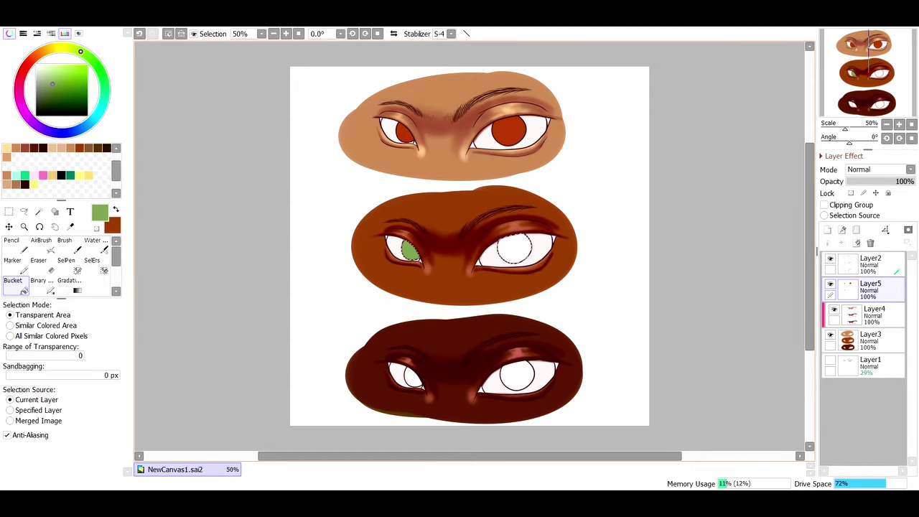
{"action": "left_click", "coordinate": [513, 249]}
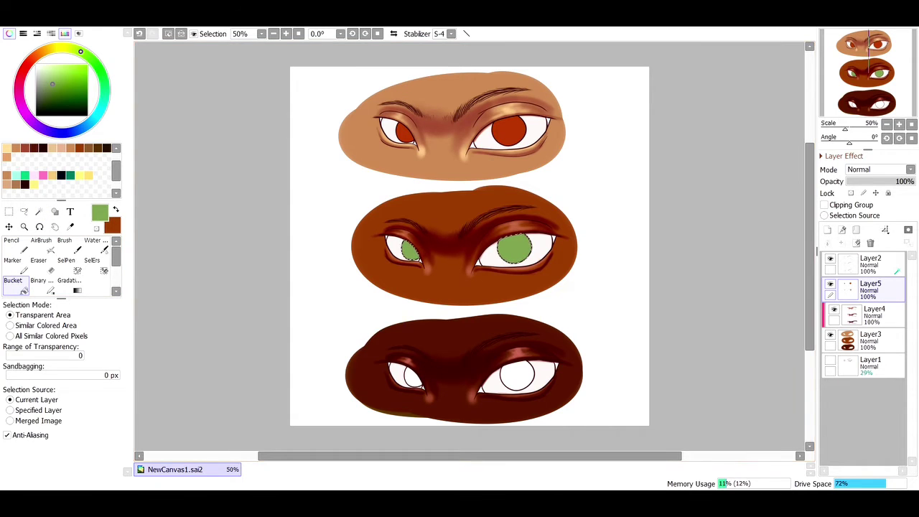
{"action": "left_click_drag", "start_coordinate": [52, 85], "coordinate": [51, 91]}
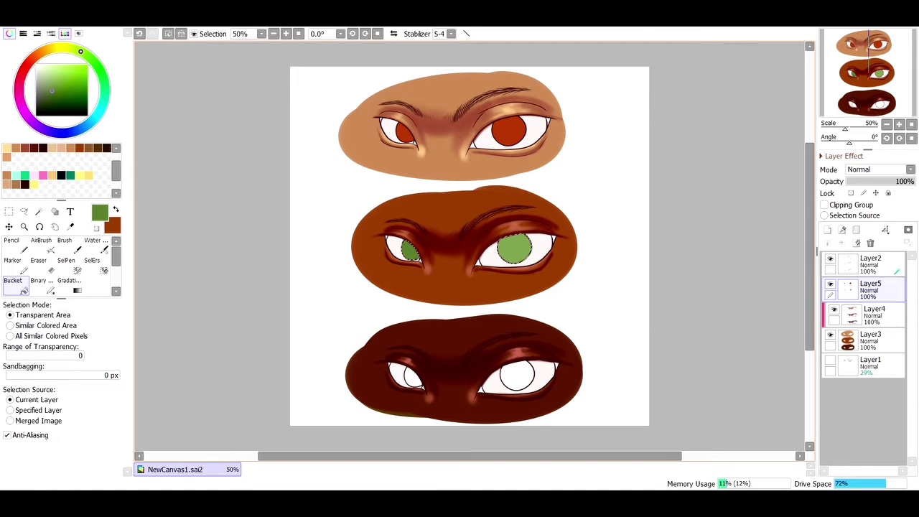
{"action": "left_click", "coordinate": [515, 249]}
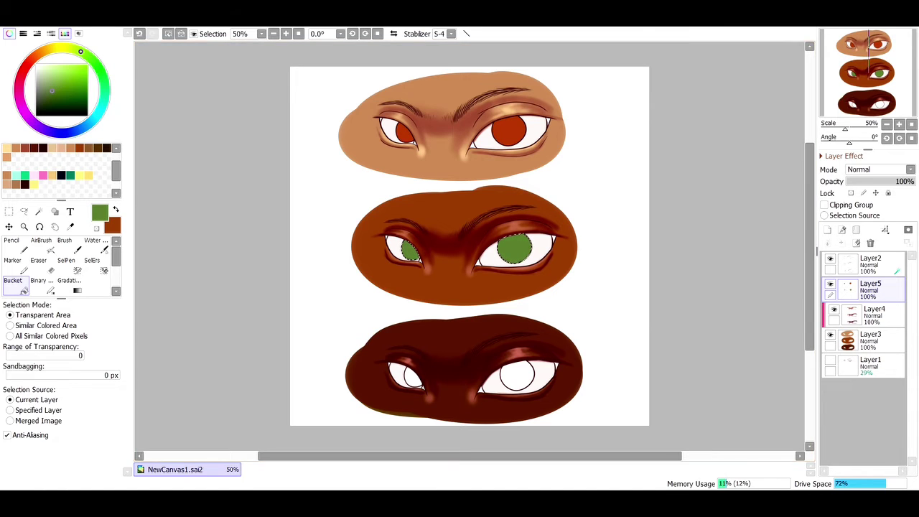
{"action": "left_click", "coordinate": [168, 34]}
- Select both irises of the bottom pair with the Magic Wand and choose a vivid purple
{"action": "left_click", "coordinate": [39, 212]}
{"action": "left_click", "coordinate": [413, 376]}
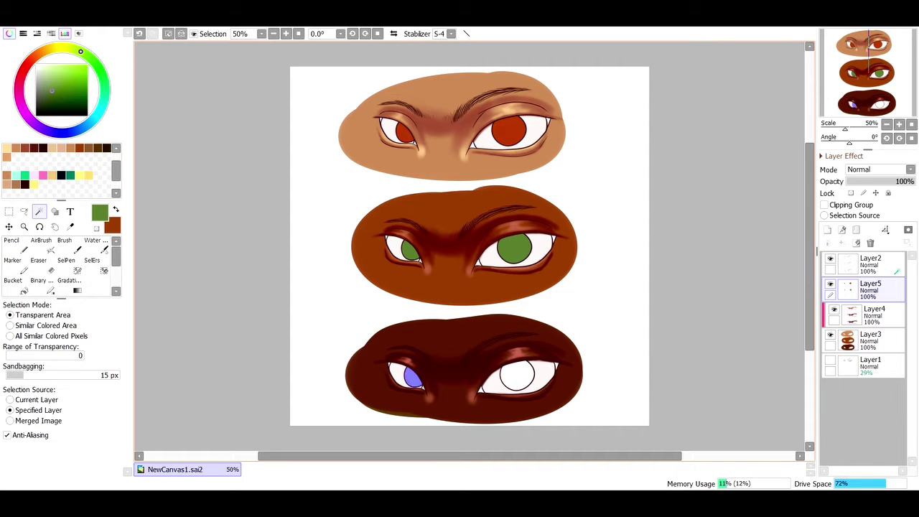
{"action": "left_click", "coordinate": [517, 376]}
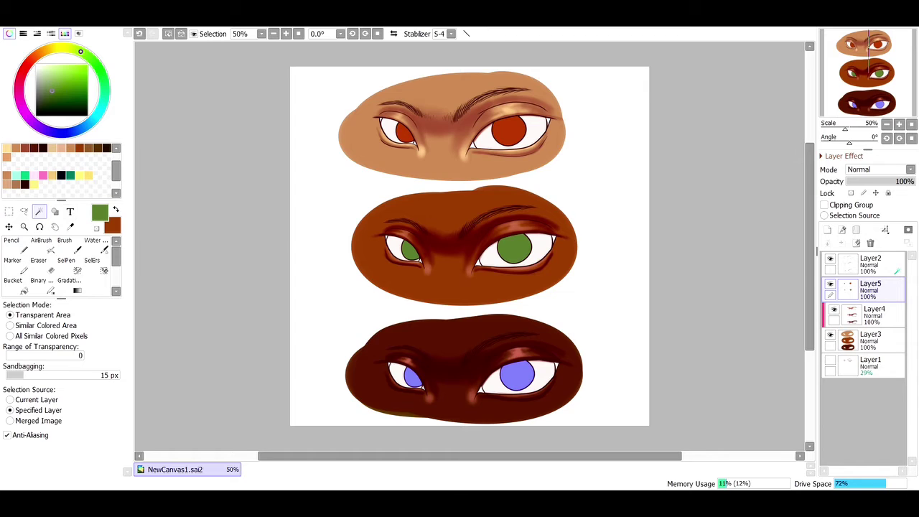
{"action": "left_click", "coordinate": [31, 120]}
{"action": "mouse_move", "coordinate": [62, 89]}
{"action": "left_mouse_down"}
{"action": "mouse_move", "coordinate": [66, 73]}
{"action": "mouse_move", "coordinate": [77, 73]}
{"action": "left_mouse_up"}
- Fill the bottom pair's irises with the purple, clear the selection and add a new layer above the iris layer
{"action": "left_click", "coordinate": [12, 280]}
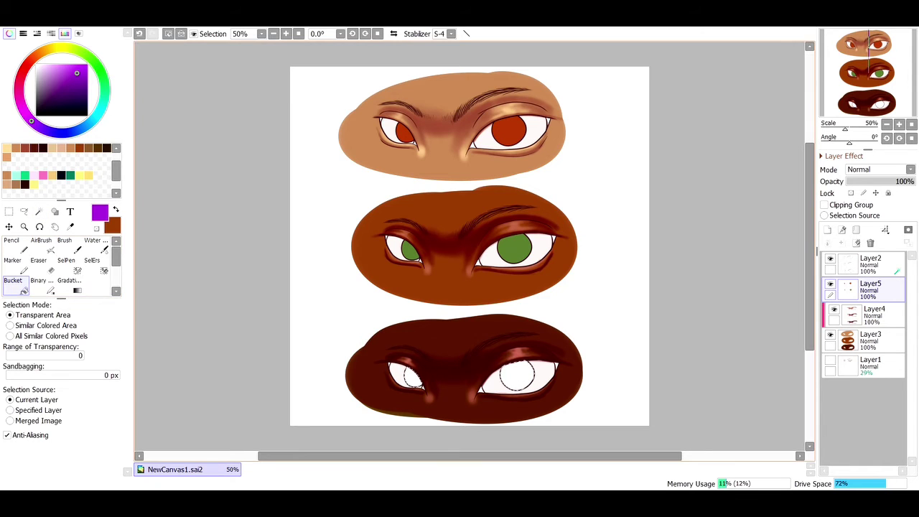
{"action": "left_click", "coordinate": [413, 377]}
{"action": "left_click", "coordinate": [517, 374]}
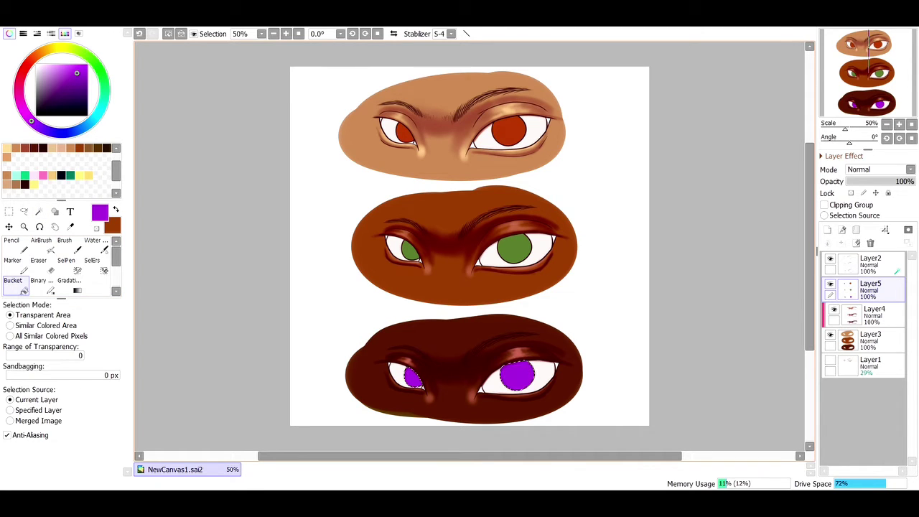
{"action": "key", "text": "ctrl+d"}
{"action": "left_click", "coordinate": [828, 230]}
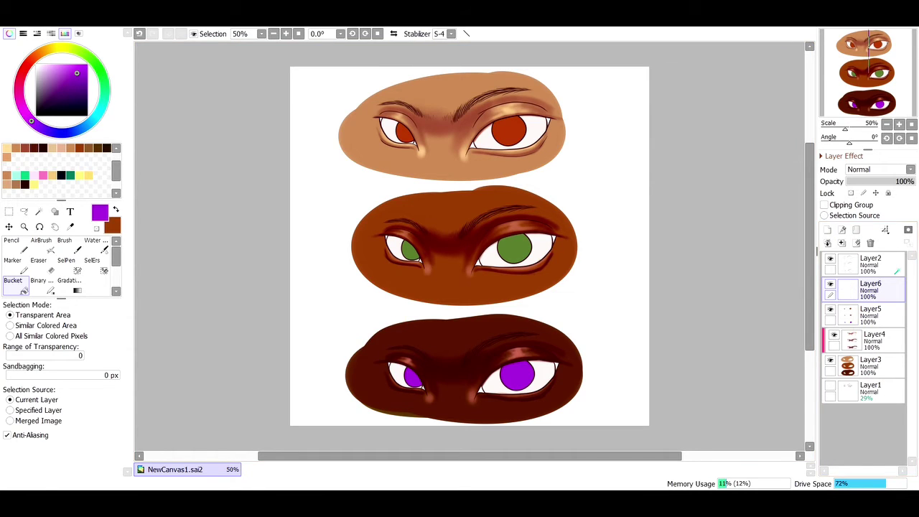
- Clip the new layer to the iris layer and sample the red-orange of the top pair's smaller iris
{"action": "left_click", "coordinate": [825, 205]}
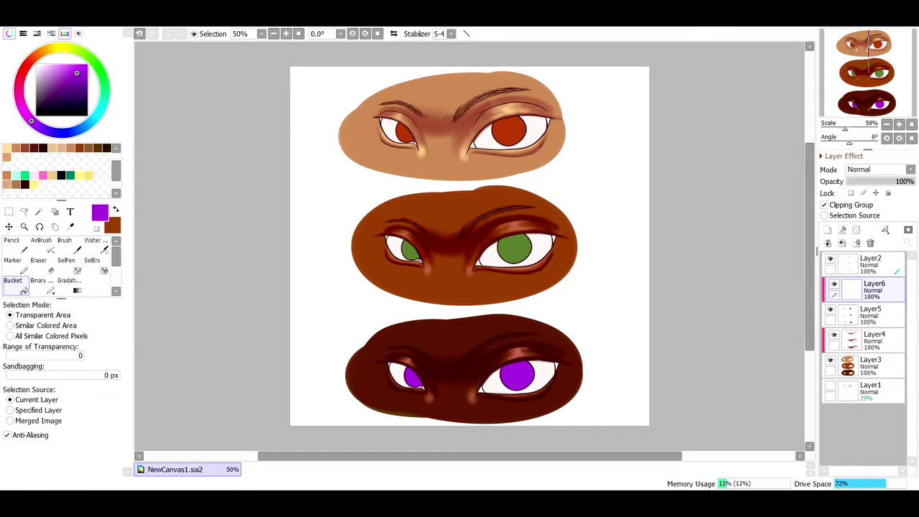
{"action": "left_click", "coordinate": [24, 227]}
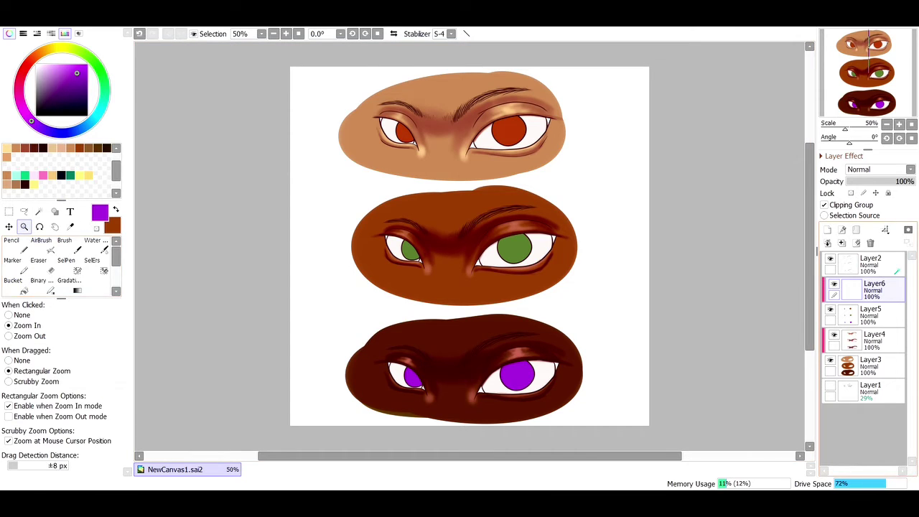
{"action": "left_click", "coordinate": [470, 107]}
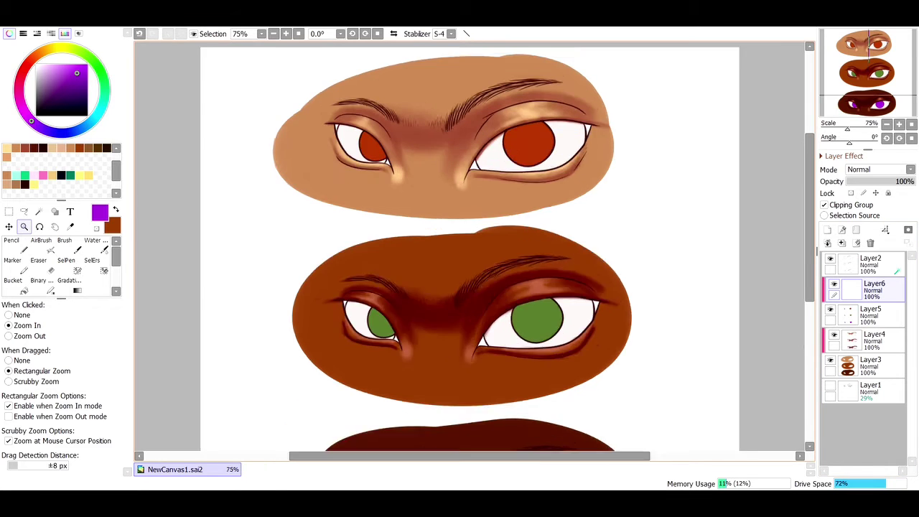
{"action": "left_click", "coordinate": [470, 106]}
{"action": "left_click", "coordinate": [470, 107]}
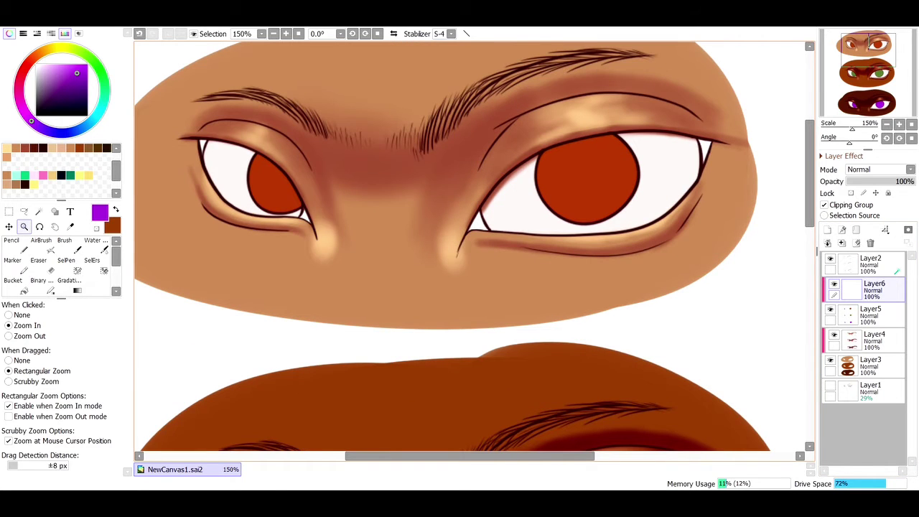
{"action": "left_click", "coordinate": [433, 123]}
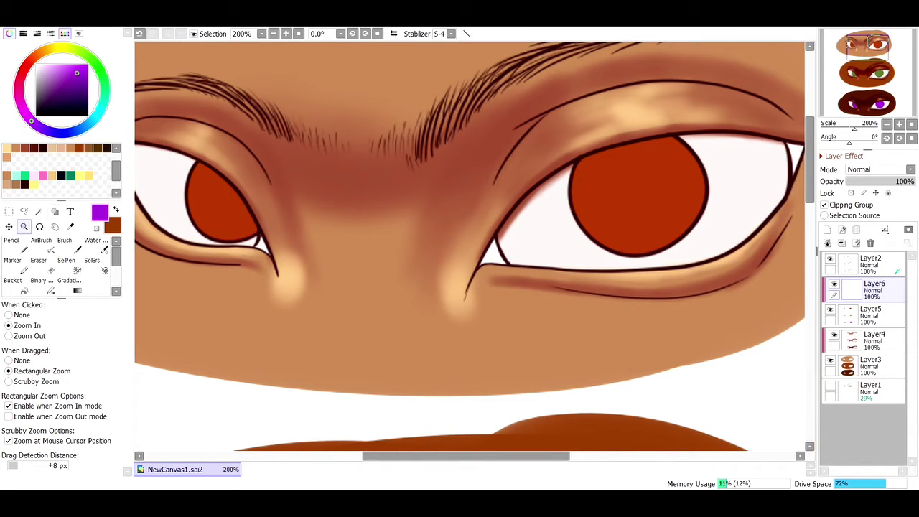
{"action": "left_click", "coordinate": [71, 226]}
{"action": "left_click", "coordinate": [224, 204]}
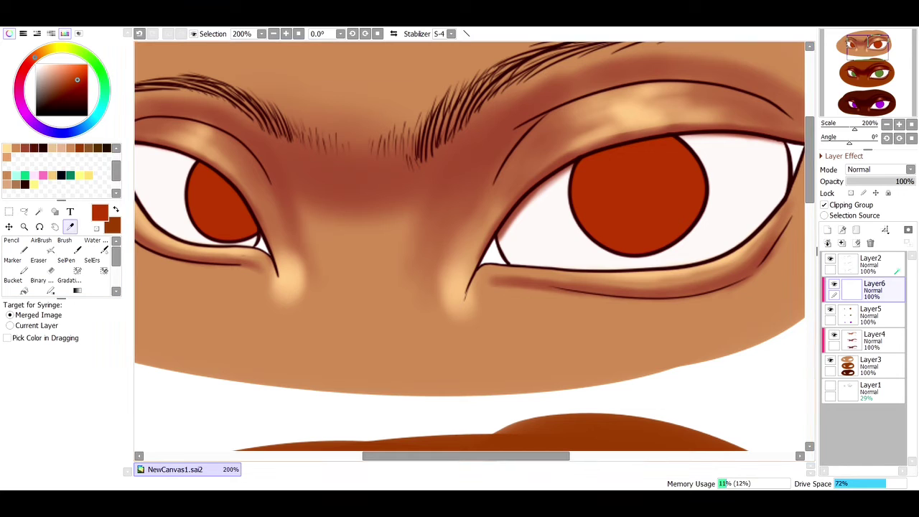
- Dab a red-orange swatch on the iris layer beside the top pair with the Pencil at size 70
{"action": "left_click", "coordinate": [16, 246]}
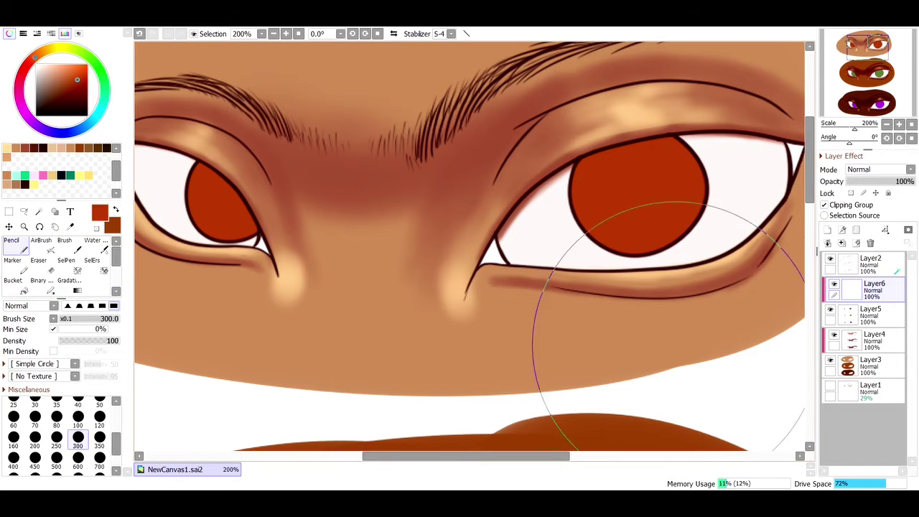
{"action": "left_click", "coordinate": [871, 312]}
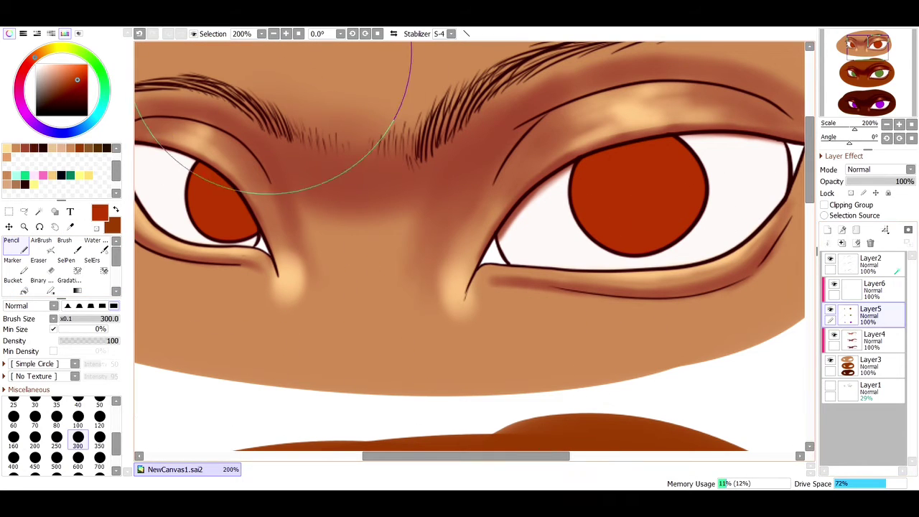
{"action": "left_click", "coordinate": [274, 34]}
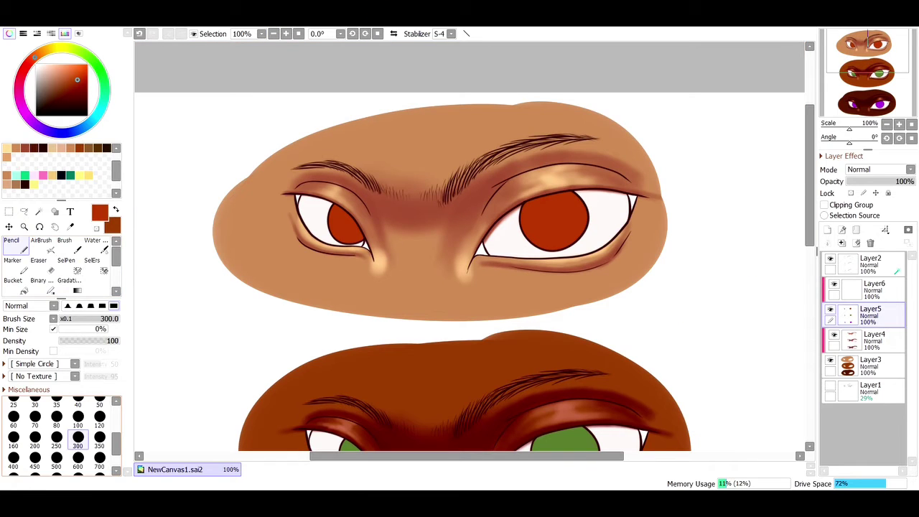
{"action": "left_click", "coordinate": [34, 417]}
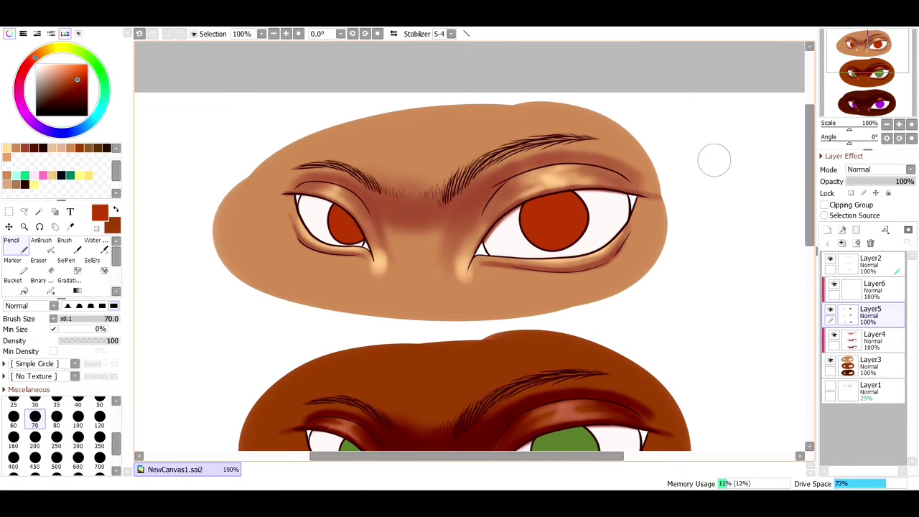
{"action": "left_click_drag", "start_coordinate": [708, 156], "coordinate": [714, 155]}
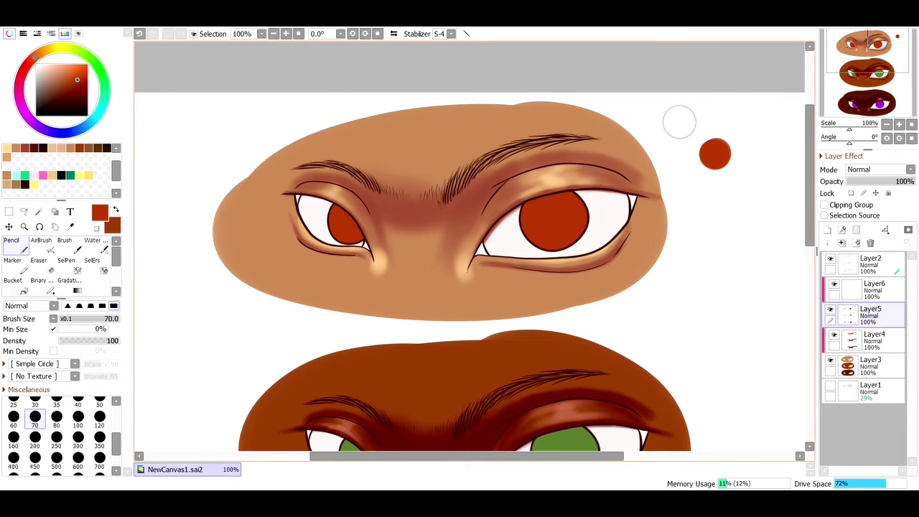
- Add a dark maroon swatch and a bright yellow swatch against the red-orange one
{"action": "left_click", "coordinate": [77, 82]}
{"action": "left_click_drag", "start_coordinate": [77, 82], "coordinate": [80, 97]}
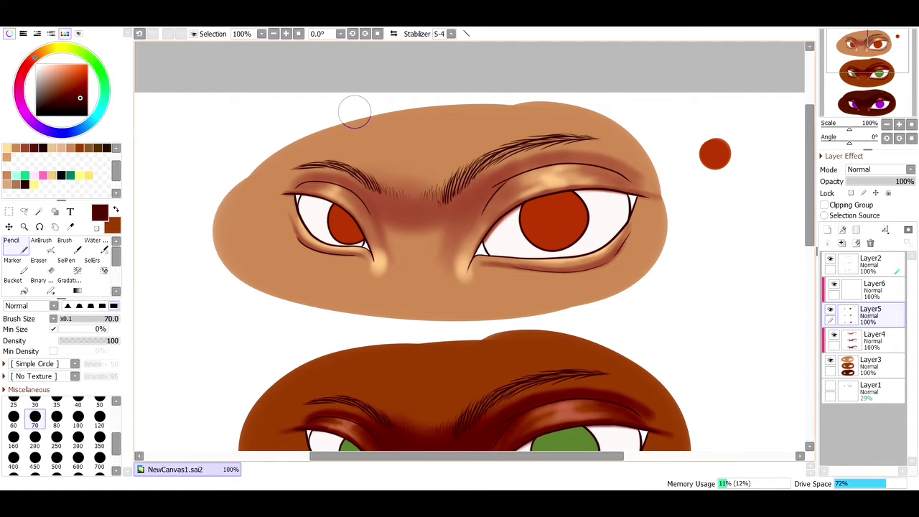
{"action": "left_click", "coordinate": [743, 156]}
{"action": "left_click_drag", "start_coordinate": [743, 157], "coordinate": [750, 159]}
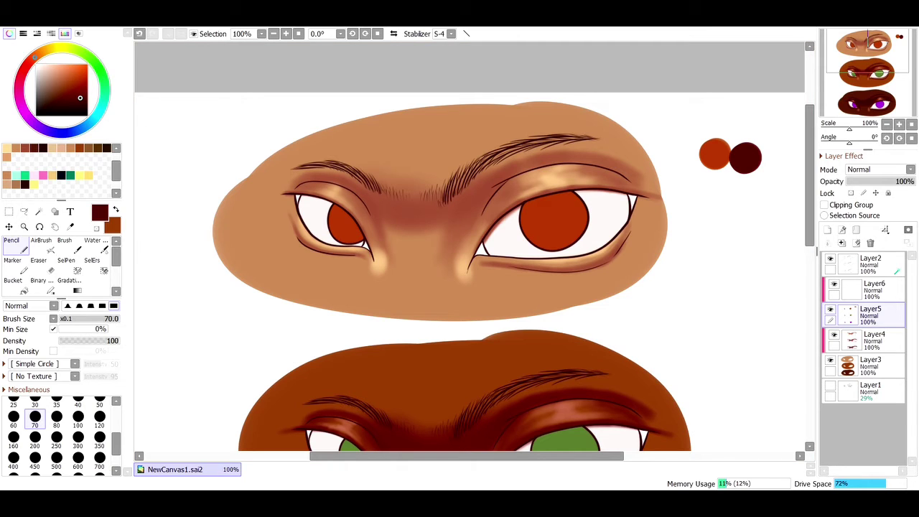
{"action": "left_click_drag", "start_coordinate": [37, 56], "coordinate": [59, 48]}
{"action": "left_click_drag", "start_coordinate": [79, 98], "coordinate": [84, 69]}
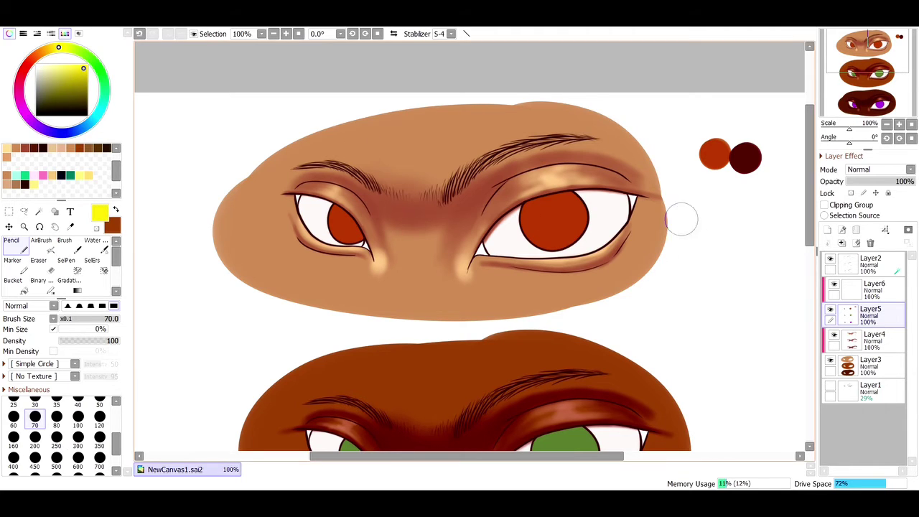
{"action": "left_click", "coordinate": [726, 178]}
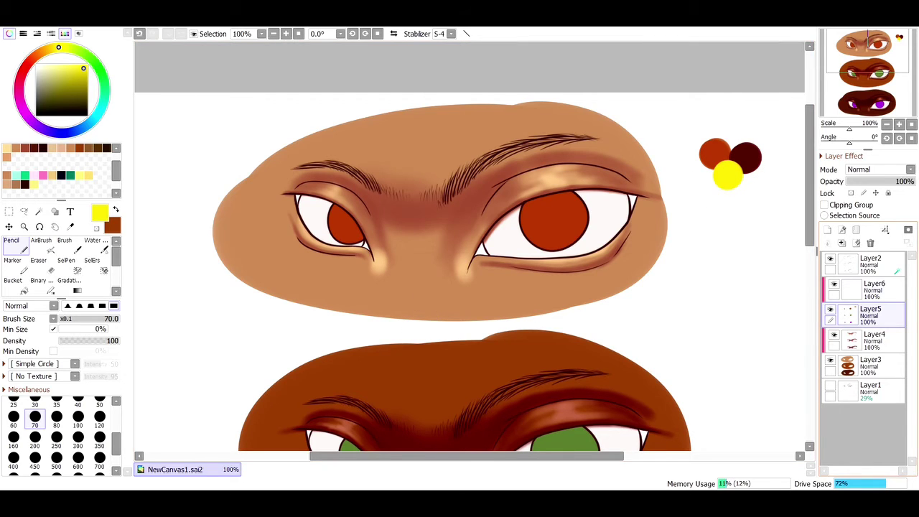
- On the clipped Layer6, sample the dark maroon swatch and airbrush the rim of the top pair's smaller iris at size 20
{"action": "left_click", "coordinate": [873, 289]}
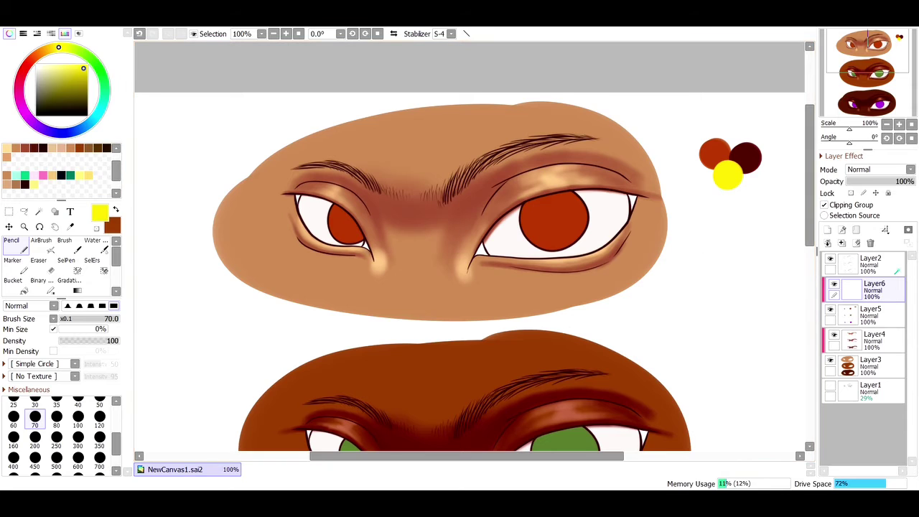
{"action": "left_click", "coordinate": [69, 227]}
{"action": "left_click", "coordinate": [748, 158]}
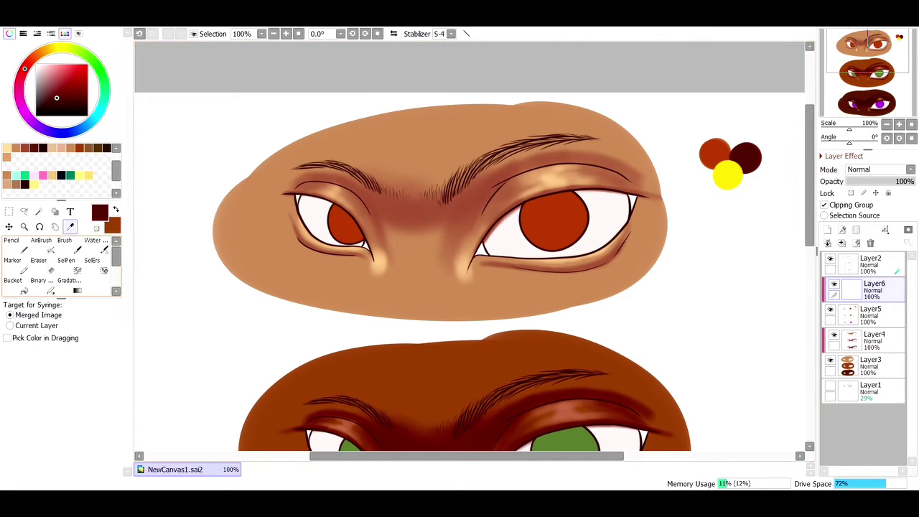
{"action": "left_click", "coordinate": [38, 211]}
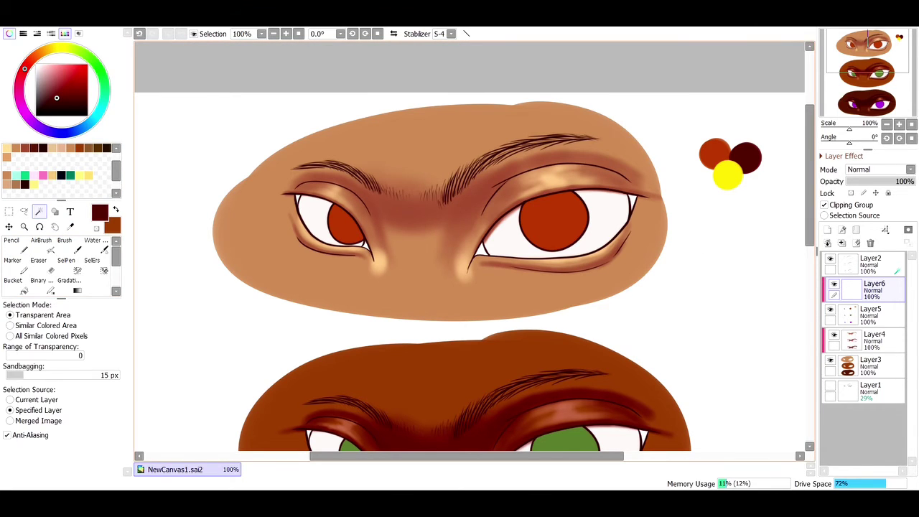
{"action": "left_click", "coordinate": [24, 227]}
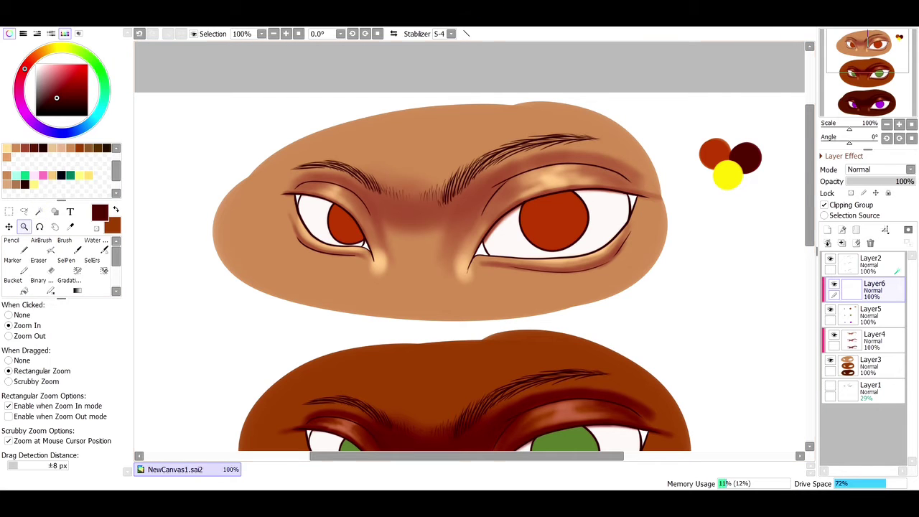
{"action": "left_click_drag", "start_coordinate": [296, 178], "coordinate": [620, 306]}
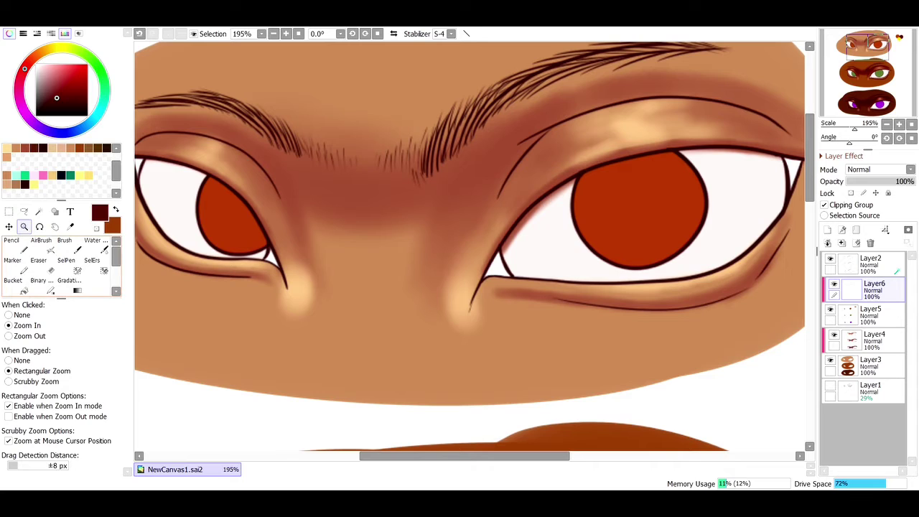
{"action": "left_click", "coordinate": [41, 244]}
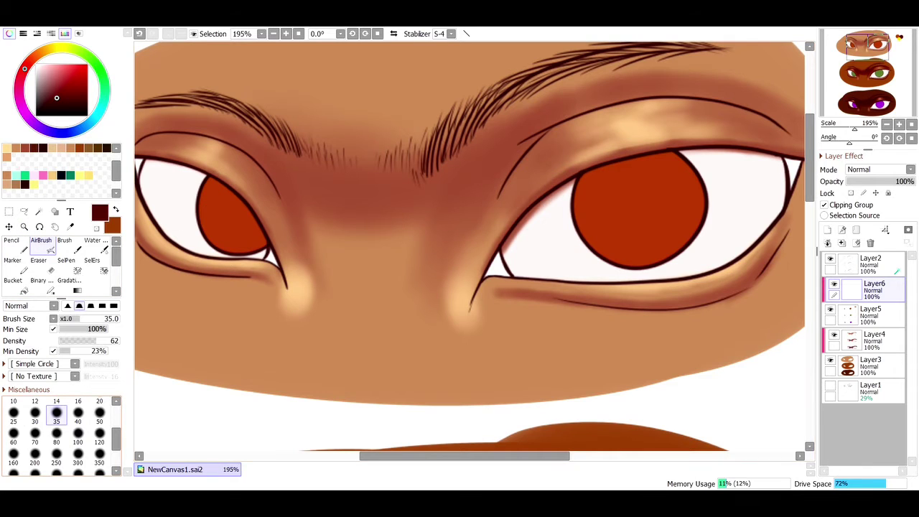
{"action": "left_click", "coordinate": [99, 409]}
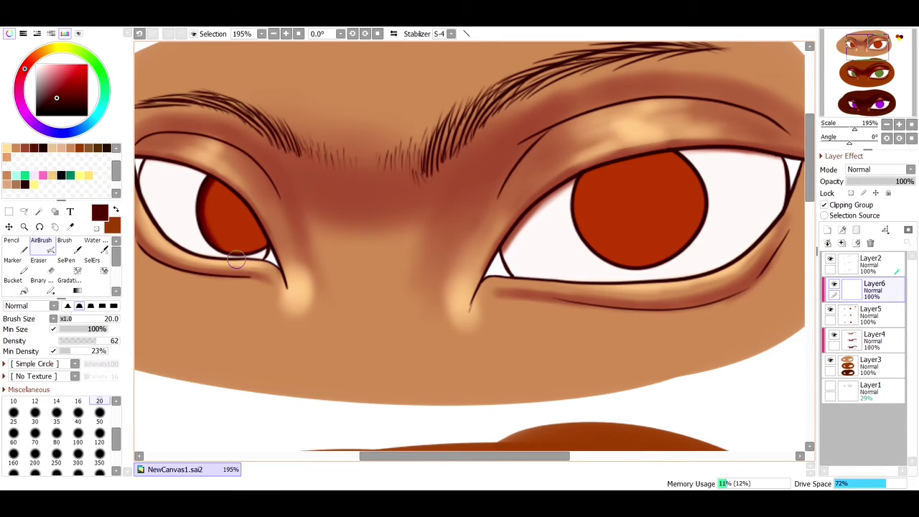
{"action": "mouse_move", "coordinate": [236, 260]}
{"action": "left_mouse_down"}
{"action": "mouse_move", "coordinate": [199, 247]}
{"action": "mouse_move", "coordinate": [260, 262]}
{"action": "mouse_move", "coordinate": [213, 251]}
{"action": "mouse_move", "coordinate": [253, 254]}
{"action": "mouse_move", "coordinate": [278, 242]}
{"action": "mouse_move", "coordinate": [224, 267]}
{"action": "mouse_move", "coordinate": [282, 236]}
{"action": "mouse_move", "coordinate": [214, 269]}
{"action": "mouse_move", "coordinate": [258, 257]}
{"action": "left_mouse_up"}
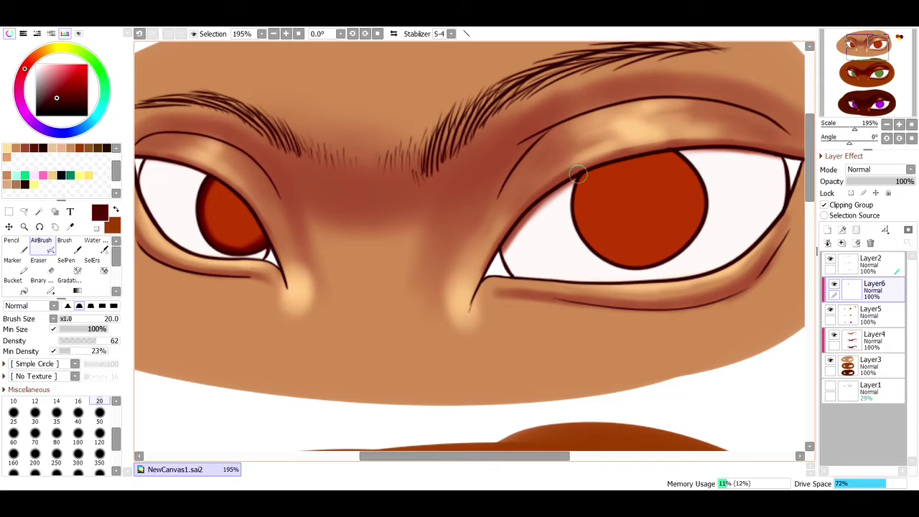
- Airbrush the same dark maroon around the rim of the top pair's larger iris
{"action": "mouse_move", "coordinate": [578, 173]}
{"action": "left_mouse_down"}
{"action": "mouse_move", "coordinate": [570, 203]}
{"action": "mouse_move", "coordinate": [582, 163]}
{"action": "mouse_move", "coordinate": [564, 215]}
{"action": "mouse_move", "coordinate": [588, 157]}
{"action": "mouse_move", "coordinate": [573, 200]}
{"action": "mouse_move", "coordinate": [575, 193]}
{"action": "mouse_move", "coordinate": [572, 247]}
{"action": "mouse_move", "coordinate": [570, 186]}
{"action": "mouse_move", "coordinate": [583, 252]}
{"action": "left_mouse_up"}
{"action": "mouse_move", "coordinate": [569, 173]}
{"action": "left_mouse_down"}
{"action": "mouse_move", "coordinate": [583, 244]}
{"action": "mouse_move", "coordinate": [600, 269]}
{"action": "mouse_move", "coordinate": [621, 280]}
{"action": "mouse_move", "coordinate": [572, 229]}
{"action": "mouse_move", "coordinate": [629, 273]}
{"action": "mouse_move", "coordinate": [570, 226]}
{"action": "mouse_move", "coordinate": [624, 269]}
{"action": "mouse_move", "coordinate": [654, 271]}
{"action": "mouse_move", "coordinate": [598, 265]}
{"action": "mouse_move", "coordinate": [664, 268]}
{"action": "mouse_move", "coordinate": [612, 270]}
{"action": "mouse_move", "coordinate": [661, 266]}
{"action": "mouse_move", "coordinate": [676, 257]}
{"action": "mouse_move", "coordinate": [631, 270]}
{"action": "mouse_move", "coordinate": [718, 213]}
{"action": "mouse_move", "coordinate": [656, 263]}
{"action": "mouse_move", "coordinate": [675, 254]}
{"action": "mouse_move", "coordinate": [716, 187]}
{"action": "mouse_move", "coordinate": [699, 231]}
{"action": "mouse_move", "coordinate": [683, 244]}
{"action": "mouse_move", "coordinate": [704, 158]}
{"action": "mouse_move", "coordinate": [710, 192]}
{"action": "mouse_move", "coordinate": [660, 139]}
{"action": "left_mouse_up"}
{"action": "mouse_move", "coordinate": [697, 221]}
{"action": "left_mouse_down"}
{"action": "mouse_move", "coordinate": [692, 161]}
{"action": "mouse_move", "coordinate": [660, 133]}
{"action": "left_mouse_up"}
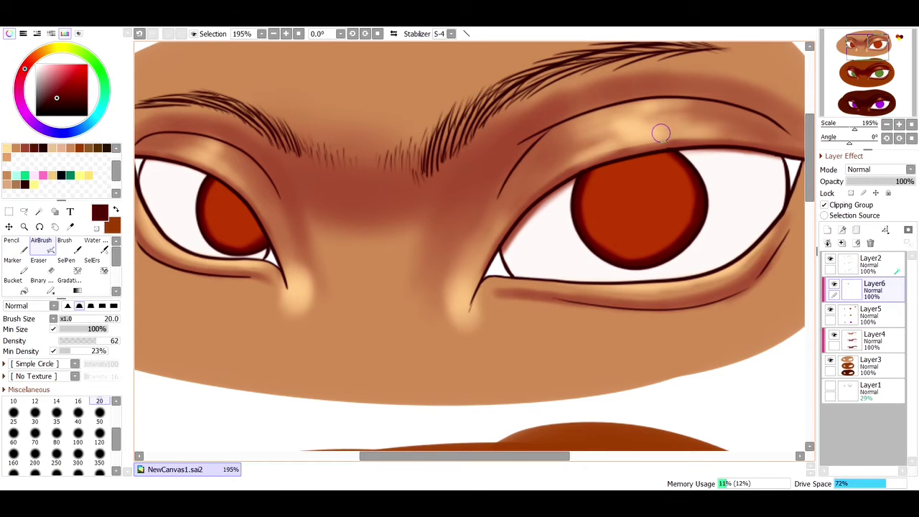
{"action": "left_click_drag", "start_coordinate": [706, 209], "coordinate": [652, 134]}
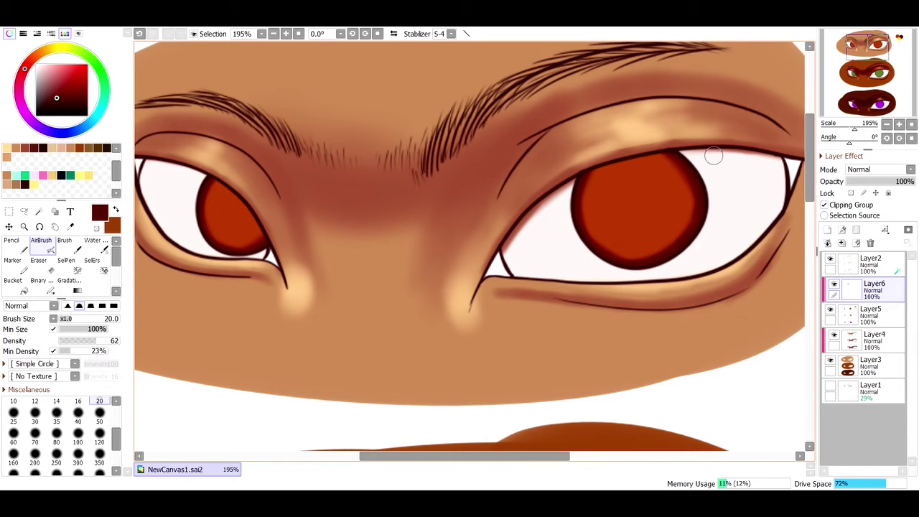
- Airbrush a soft dark maroon pupil in each top iris, using size 35 for the smaller and size 50 for the larger
{"action": "left_click", "coordinate": [99, 434]}
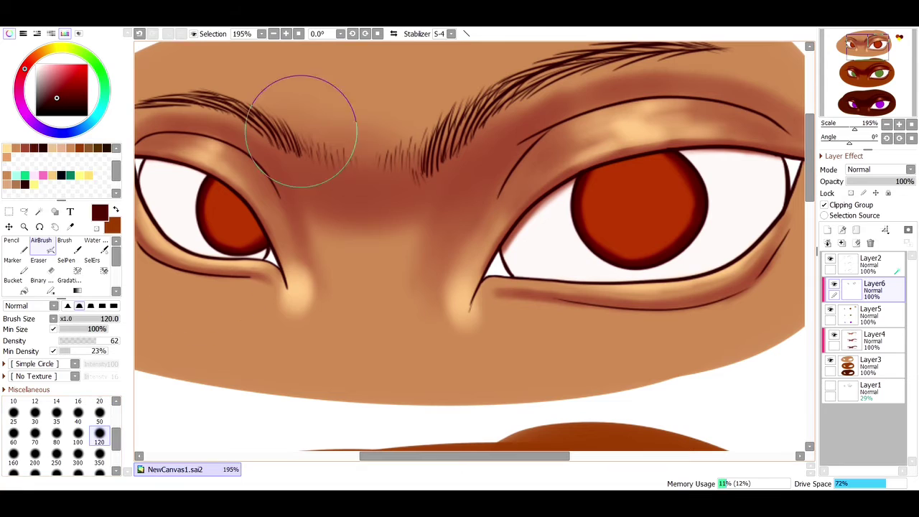
{"action": "left_click", "coordinate": [99, 412]}
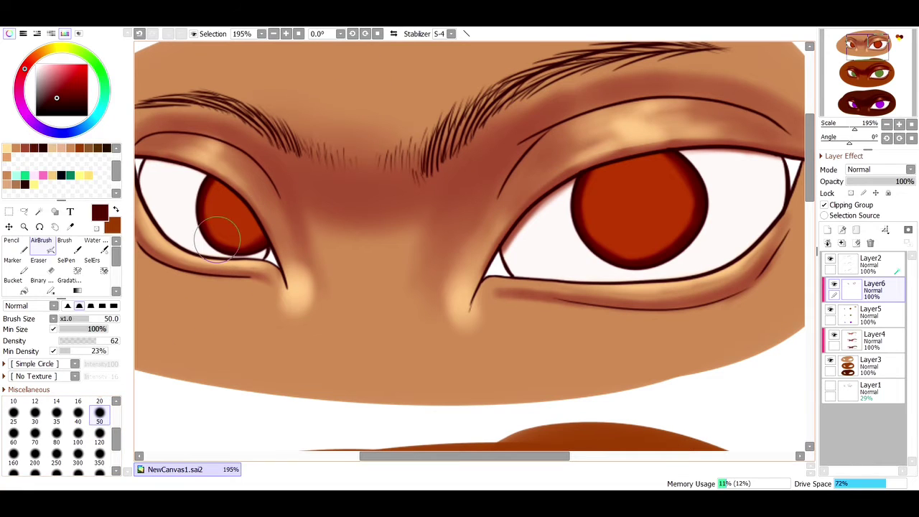
{"action": "left_click", "coordinate": [56, 441]}
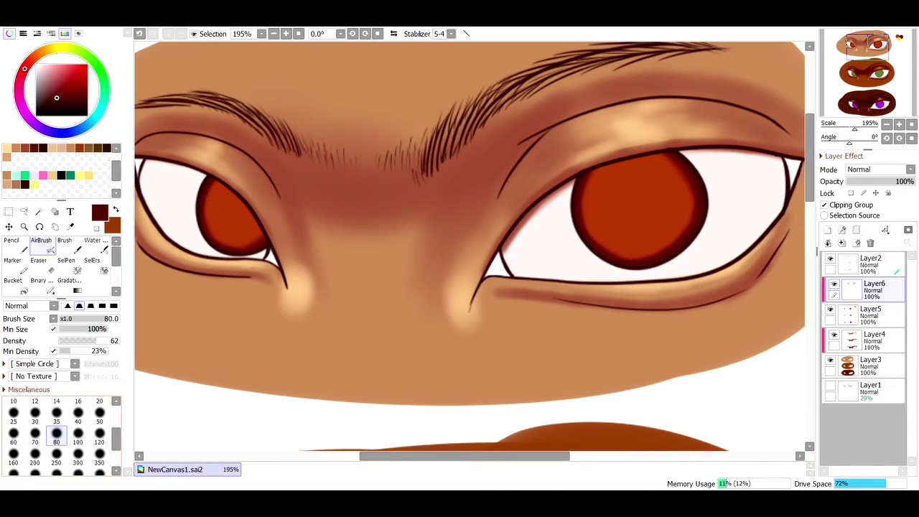
{"action": "left_click", "coordinate": [56, 421]}
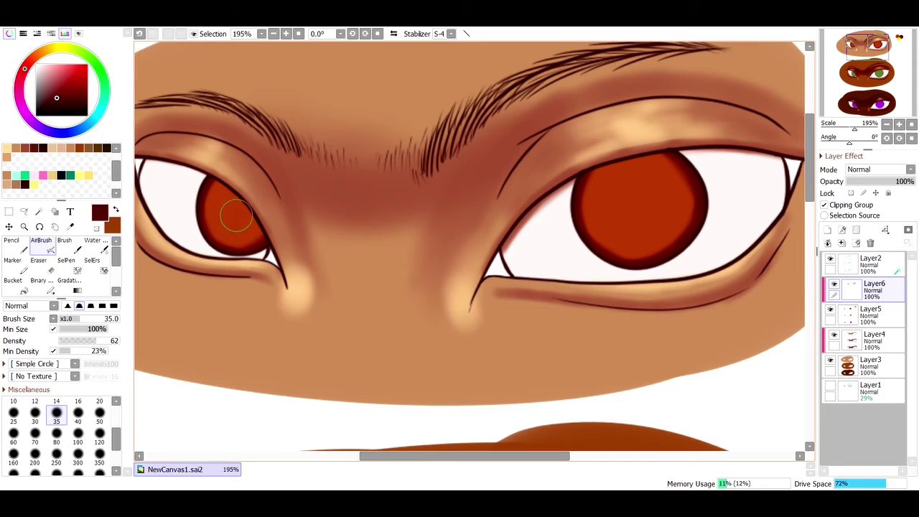
{"action": "mouse_move", "coordinate": [240, 210]}
{"action": "left_mouse_down"}
{"action": "mouse_move", "coordinate": [229, 210]}
{"action": "mouse_move", "coordinate": [238, 205]}
{"action": "mouse_move", "coordinate": [246, 220]}
{"action": "mouse_move", "coordinate": [227, 225]}
{"action": "mouse_move", "coordinate": [224, 209]}
{"action": "mouse_move", "coordinate": [242, 202]}
{"action": "mouse_move", "coordinate": [231, 210]}
{"action": "left_mouse_up"}
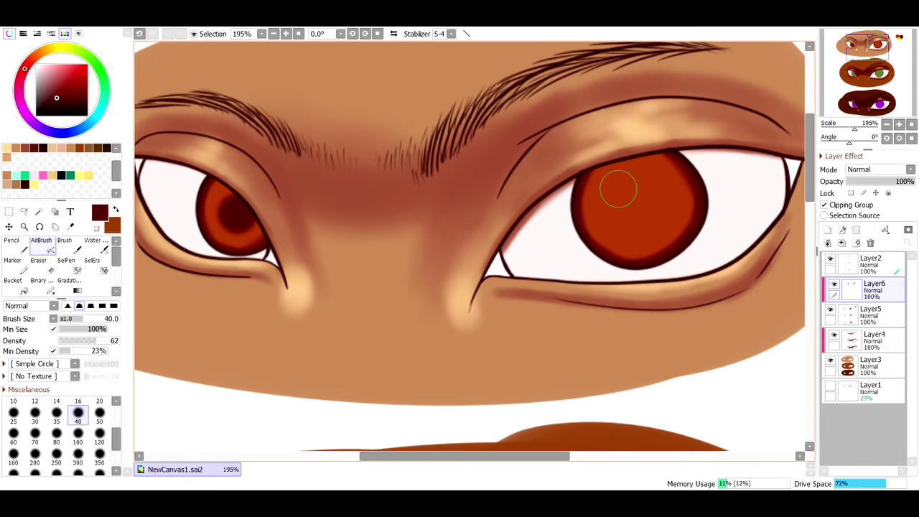
{"action": "key", "text": "bracketright"}
{"action": "key", "text": "bracketright"}
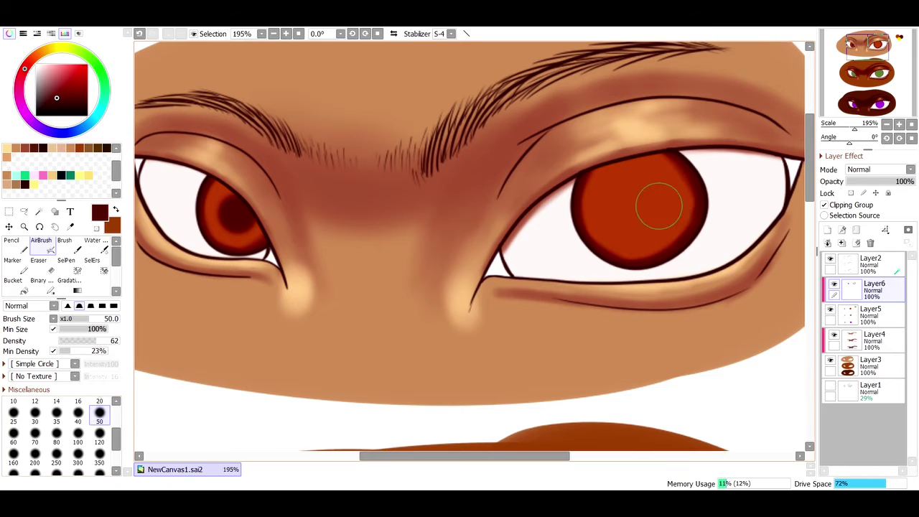
{"action": "mouse_move", "coordinate": [631, 194]}
{"action": "left_mouse_down"}
{"action": "mouse_move", "coordinate": [646, 201]}
{"action": "mouse_move", "coordinate": [635, 208]}
{"action": "mouse_move", "coordinate": [646, 195]}
{"action": "mouse_move", "coordinate": [623, 206]}
{"action": "mouse_move", "coordinate": [642, 199]}
{"action": "mouse_move", "coordinate": [633, 221]}
{"action": "mouse_move", "coordinate": [648, 215]}
{"action": "left_mouse_up"}
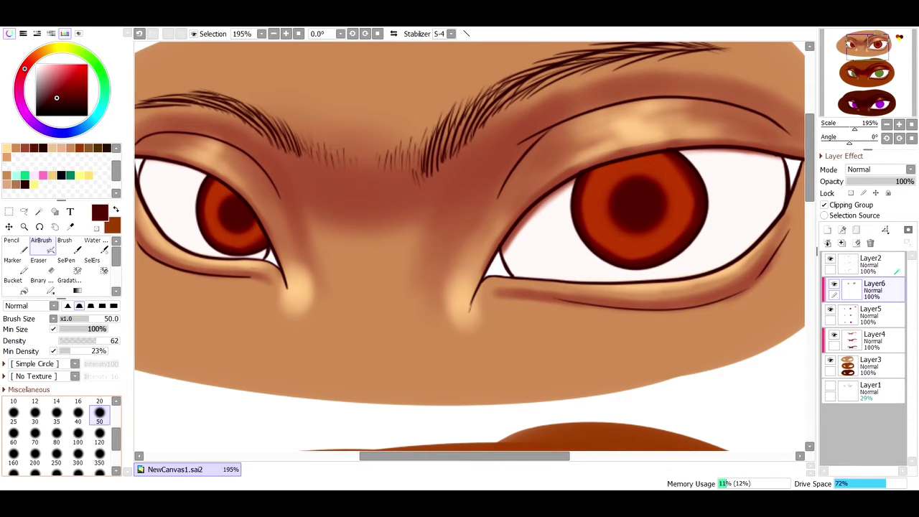
- Shade the upper half of the top pair's larger iris under the eyelid with the dark maroon AirBrush at size 40
{"action": "left_click", "coordinate": [78, 414]}
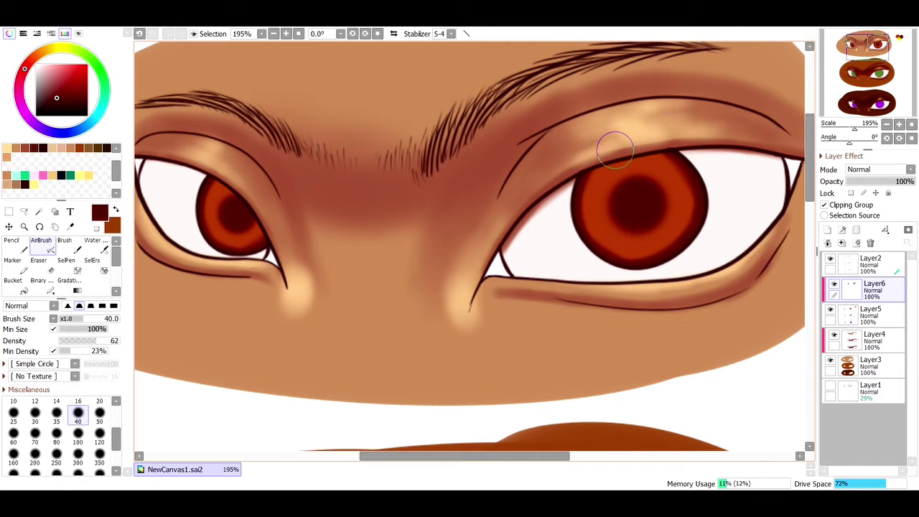
{"action": "left_click_drag", "start_coordinate": [588, 174], "coordinate": [679, 155]}
{"action": "left_click_drag", "start_coordinate": [589, 176], "coordinate": [670, 156]}
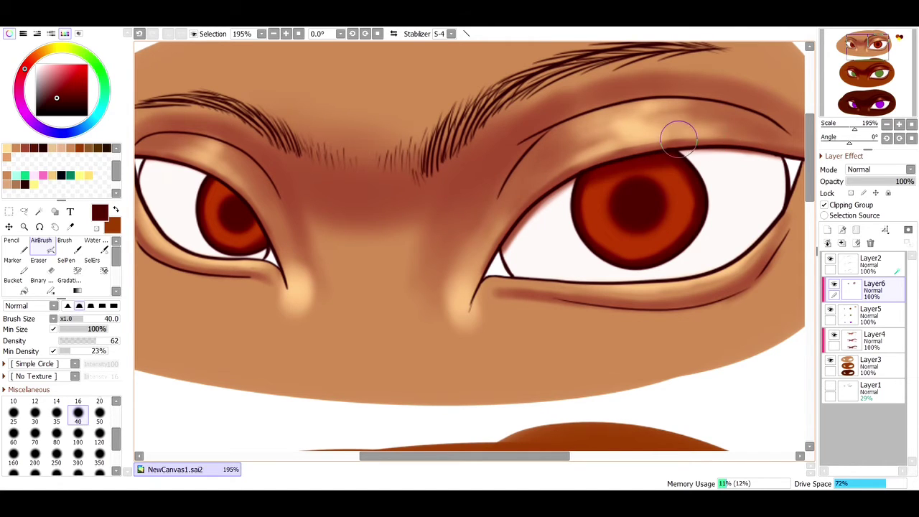
{"action": "left_click_drag", "start_coordinate": [587, 170], "coordinate": [679, 159]}
{"action": "mouse_move", "coordinate": [584, 192]}
{"action": "left_mouse_down"}
{"action": "mouse_move", "coordinate": [711, 180]}
{"action": "mouse_move", "coordinate": [702, 188]}
{"action": "left_mouse_up"}
{"action": "left_click_drag", "start_coordinate": [574, 211], "coordinate": [723, 192]}
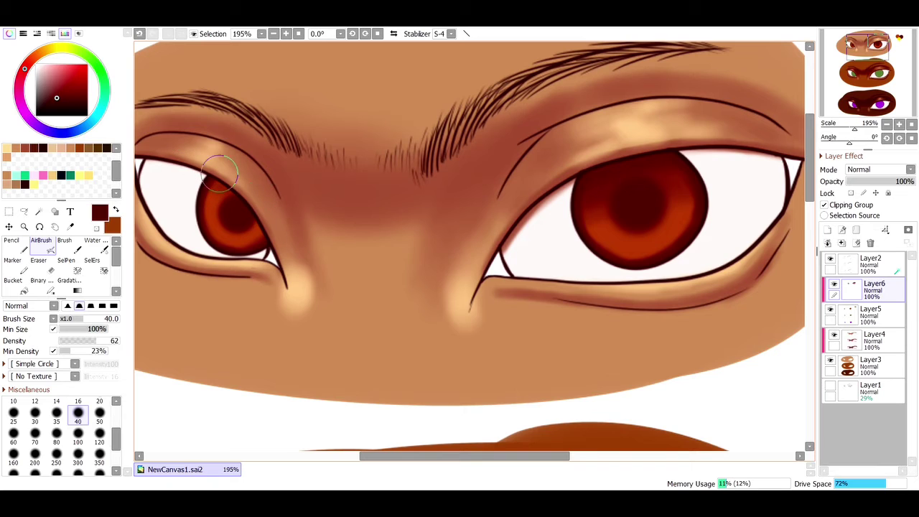
- Shade the upper part of the top pair's smaller iris under the eyelid with the dark maroon AirBrush at size 40
{"action": "left_click_drag", "start_coordinate": [178, 159], "coordinate": [307, 255]}
{"action": "mouse_move", "coordinate": [215, 194]}
{"action": "left_mouse_down"}
{"action": "mouse_move", "coordinate": [230, 209]}
{"action": "mouse_move", "coordinate": [244, 179]}
{"action": "mouse_move", "coordinate": [210, 192]}
{"action": "mouse_move", "coordinate": [263, 229]}
{"action": "left_mouse_up"}
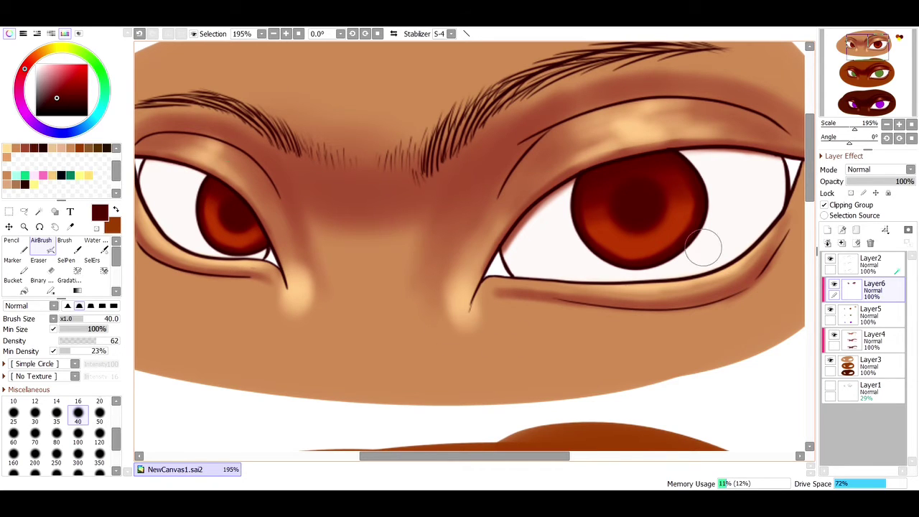
- Sample the yellow from the color swatches beside the top pair of eyes
{"action": "left_click", "coordinate": [71, 226]}
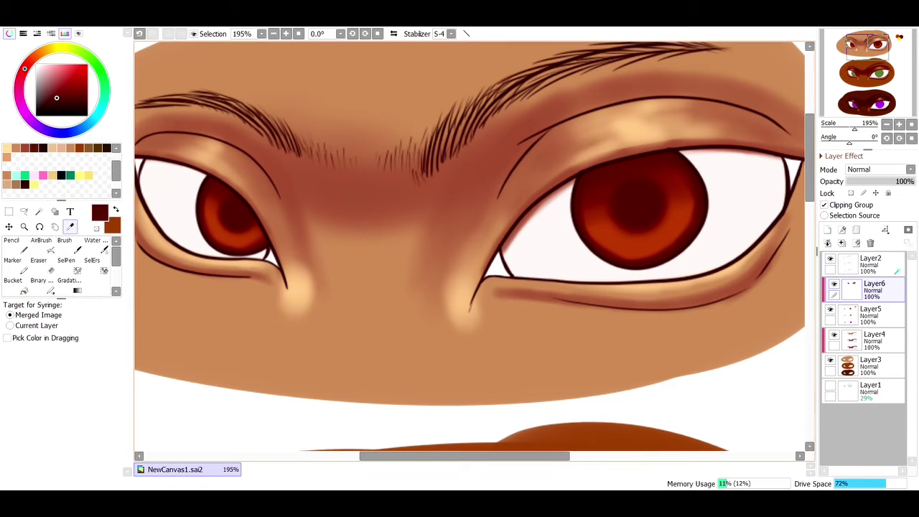
{"action": "left_click", "coordinate": [273, 34]}
{"action": "left_click", "coordinate": [274, 34]}
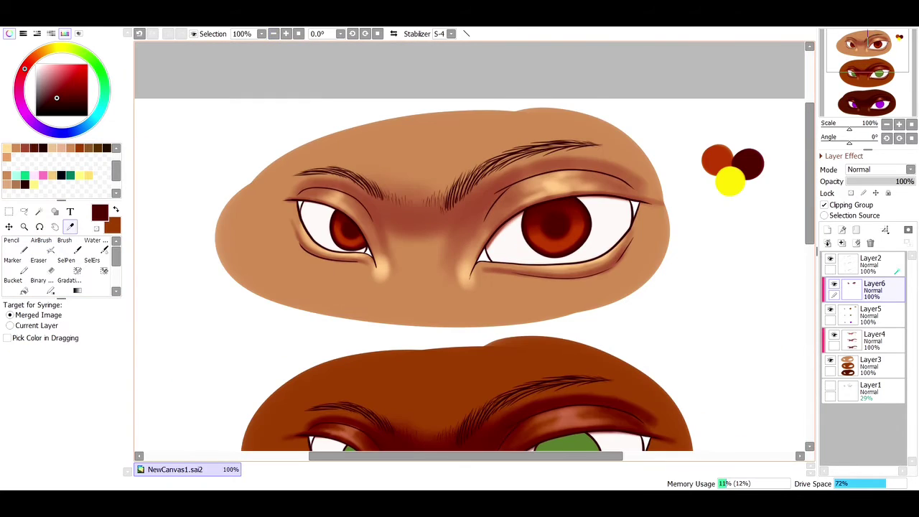
{"action": "left_click", "coordinate": [730, 181]}
{"action": "left_click", "coordinate": [24, 227]}
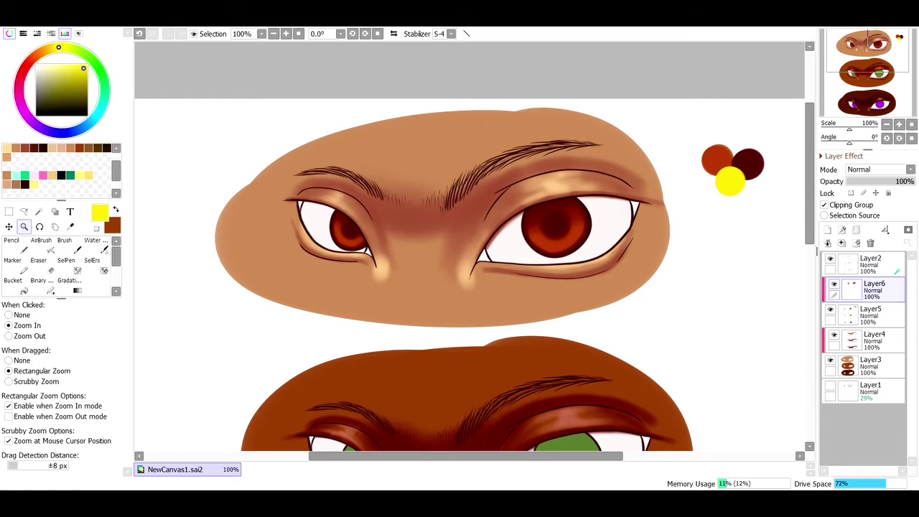
{"action": "left_click", "coordinate": [373, 233]}
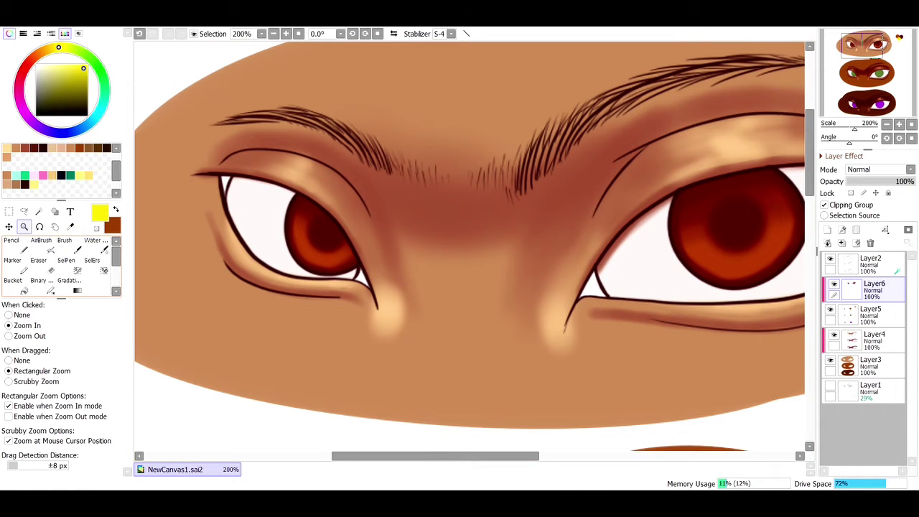
- Try airbrushing yellow flecks along the lower part of the top irises, using size 12 for the smaller and size 20 for the larger
{"action": "left_click", "coordinate": [41, 246]}
{"action": "left_click", "coordinate": [99, 412]}
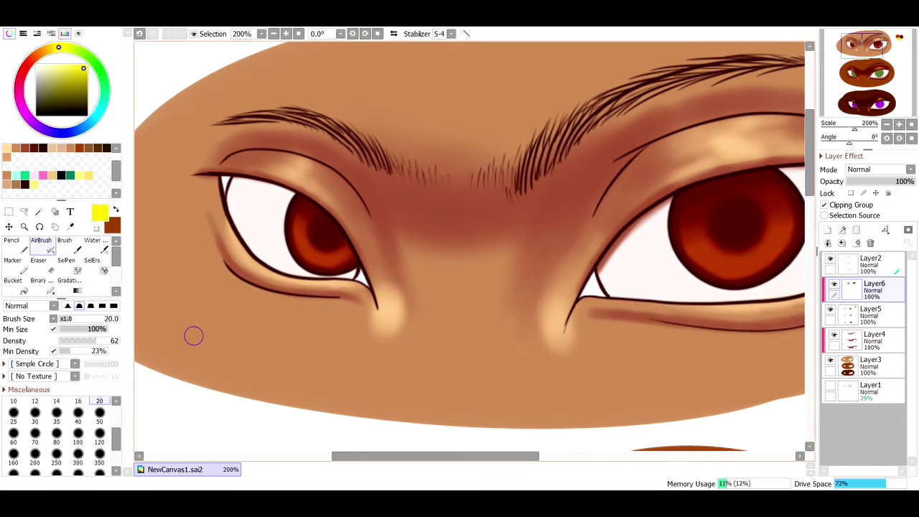
{"action": "left_click", "coordinate": [35, 411]}
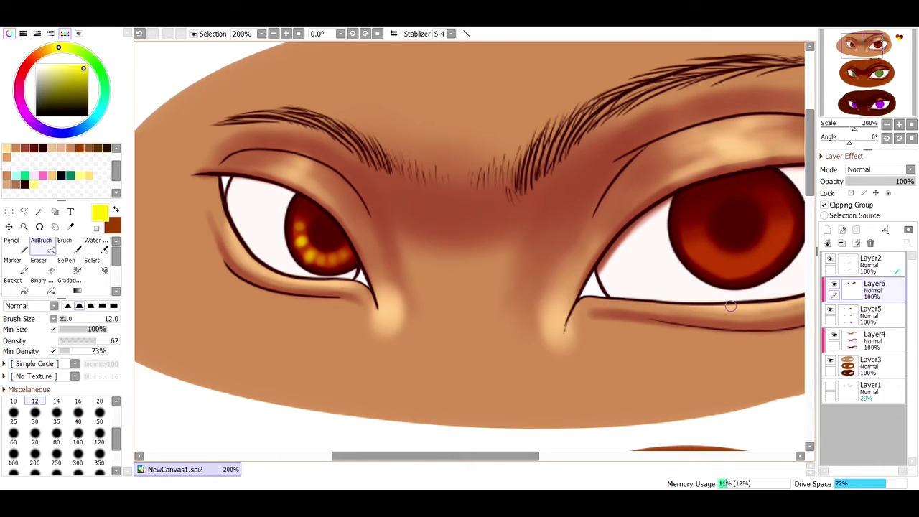
{"action": "left_click", "coordinate": [99, 411]}
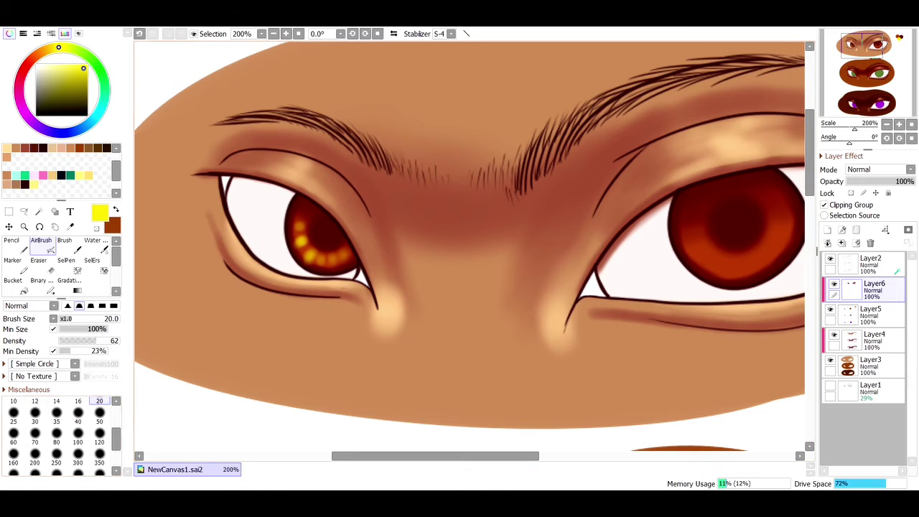
{"action": "mouse_move", "coordinate": [754, 254]}
{"action": "left_mouse_down"}
{"action": "mouse_move", "coordinate": [726, 255]}
{"action": "mouse_move", "coordinate": [730, 281]}
{"action": "mouse_move", "coordinate": [726, 255]}
{"action": "mouse_move", "coordinate": [729, 285]}
{"action": "mouse_move", "coordinate": [705, 267]}
{"action": "mouse_move", "coordinate": [712, 250]}
{"action": "mouse_move", "coordinate": [710, 277]}
{"action": "left_mouse_up"}
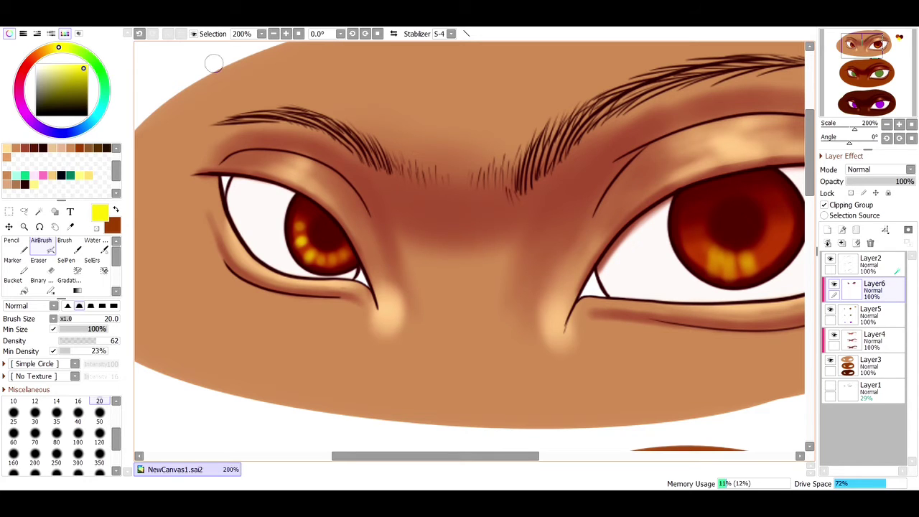
- Undo all the yellow flecks in both top irises
{"action": "key", "text": "ctrl+z"}
{"action": "key", "text": "ctrl+z"}
{"action": "key", "text": "ctrl+z"}
{"action": "key", "text": "ctrl+z"}
{"action": "key", "text": "ctrl+z"}
{"action": "key", "text": "ctrl+z"}
{"action": "key", "text": "ctrl+z"}
{"action": "key", "text": "ctrl+z"}
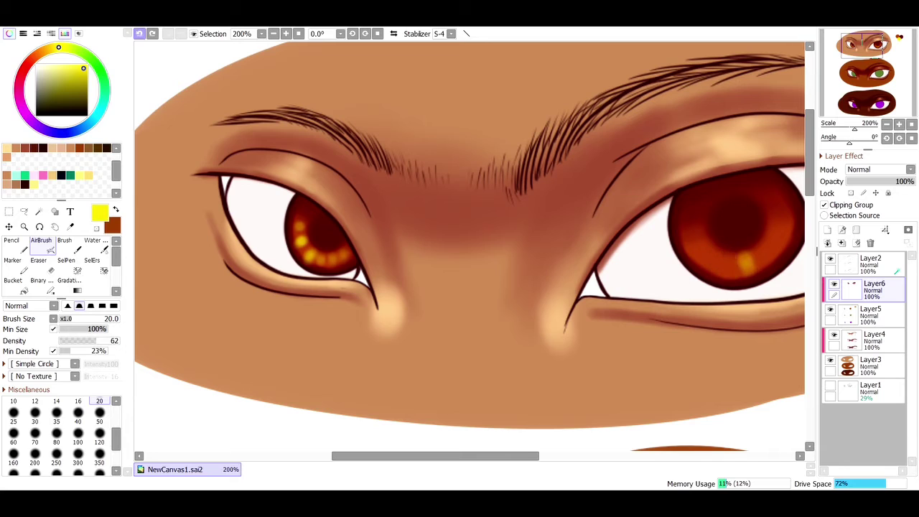
{"action": "key", "text": "ctrl+z"}
{"action": "key", "text": "ctrl+z"}
{"action": "key", "text": "ctrl+z"}
{"action": "key", "text": "ctrl+z"}
{"action": "key", "text": "ctrl+z"}
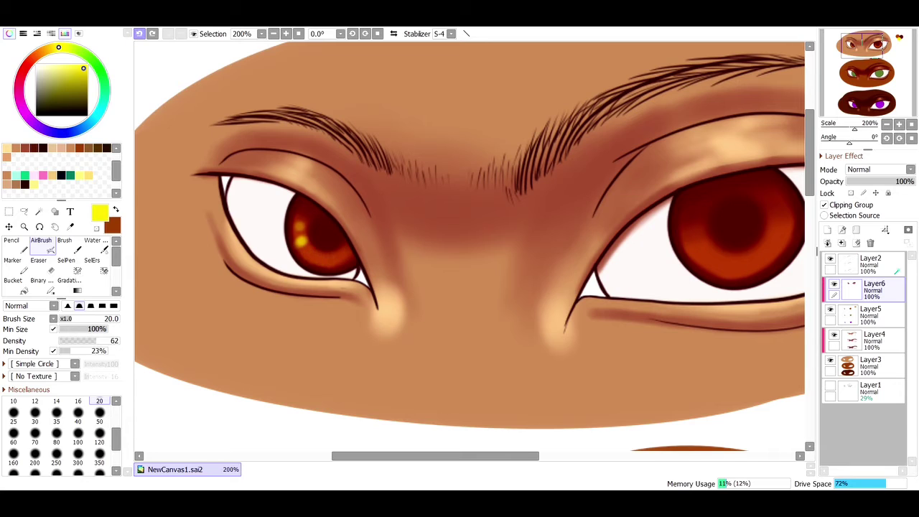
{"action": "key", "text": "ctrl+y"}
{"action": "key", "text": "ctrl+y"}
{"action": "key", "text": "ctrl+z"}
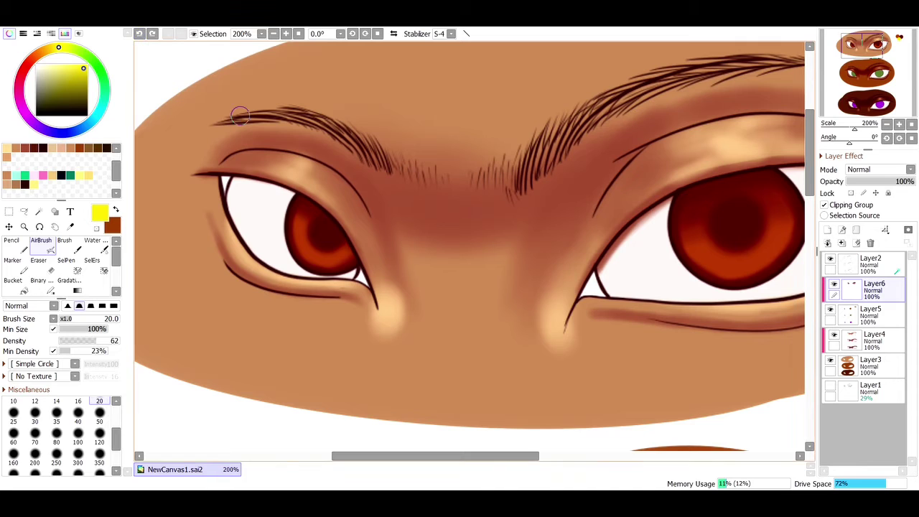
- Add a clipped layer above Layer6 and airbrush a yellow crescent along the lower part of each top iris, using size 12 for the smaller
{"action": "left_click", "coordinate": [827, 230]}
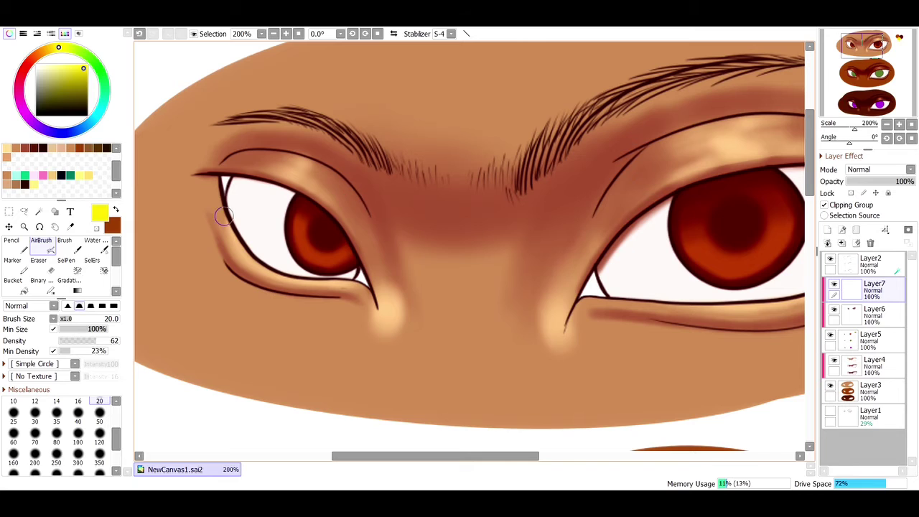
{"action": "left_click_drag", "start_coordinate": [314, 250], "coordinate": [311, 252]}
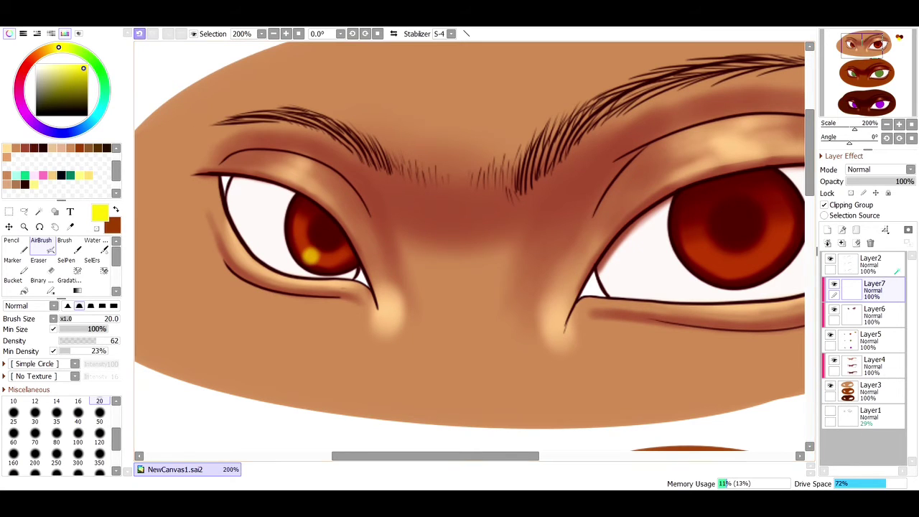
{"action": "key", "text": "ctrl+z"}
{"action": "left_click", "coordinate": [35, 400]}
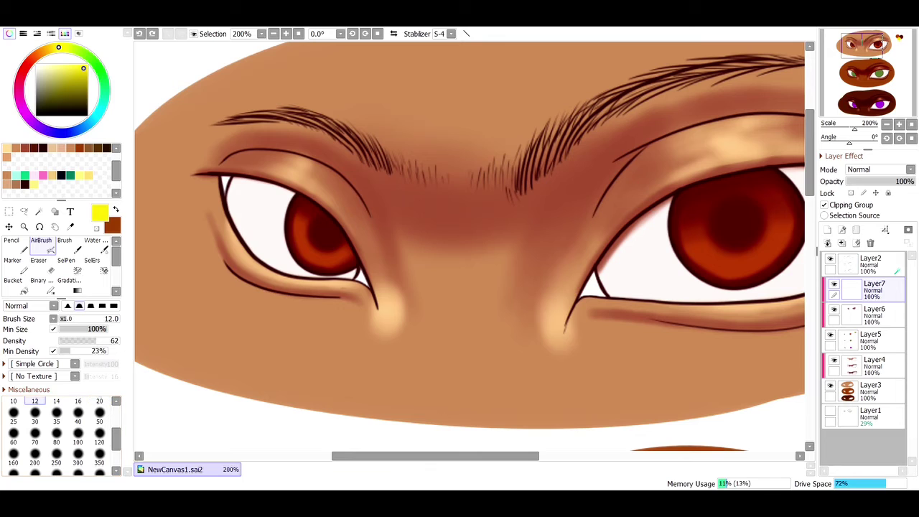
{"action": "mouse_move", "coordinate": [302, 235]}
{"action": "left_mouse_down"}
{"action": "mouse_move", "coordinate": [314, 261]}
{"action": "mouse_move", "coordinate": [336, 264]}
{"action": "mouse_move", "coordinate": [312, 242]}
{"action": "mouse_move", "coordinate": [315, 254]}
{"action": "mouse_move", "coordinate": [343, 255]}
{"action": "mouse_move", "coordinate": [317, 255]}
{"action": "mouse_move", "coordinate": [347, 256]}
{"action": "mouse_move", "coordinate": [317, 261]}
{"action": "mouse_move", "coordinate": [297, 249]}
{"action": "mouse_move", "coordinate": [295, 225]}
{"action": "mouse_move", "coordinate": [297, 239]}
{"action": "mouse_move", "coordinate": [330, 262]}
{"action": "mouse_move", "coordinate": [351, 255]}
{"action": "mouse_move", "coordinate": [319, 252]}
{"action": "left_mouse_up"}
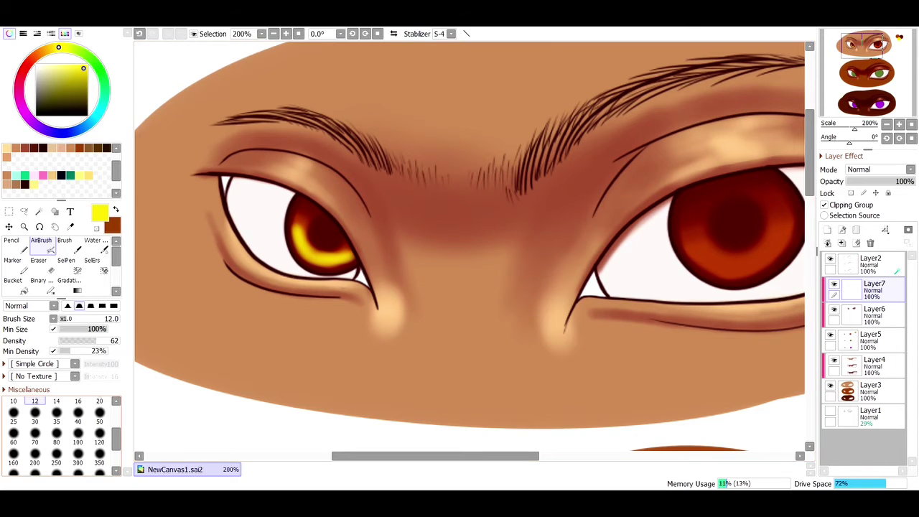
{"action": "left_click", "coordinate": [56, 417]}
{"action": "mouse_move", "coordinate": [739, 295]}
{"action": "left_mouse_down"}
{"action": "mouse_move", "coordinate": [768, 275]}
{"action": "mouse_move", "coordinate": [728, 262]}
{"action": "mouse_move", "coordinate": [745, 264]}
{"action": "mouse_move", "coordinate": [780, 234]}
{"action": "mouse_move", "coordinate": [753, 264]}
{"action": "mouse_move", "coordinate": [713, 261]}
{"action": "mouse_move", "coordinate": [691, 240]}
{"action": "mouse_move", "coordinate": [711, 266]}
{"action": "mouse_move", "coordinate": [752, 266]}
{"action": "mouse_move", "coordinate": [721, 270]}
{"action": "mouse_move", "coordinate": [747, 264]}
{"action": "left_mouse_up"}
- Soften the yellow crescents' edges with the Eraser at density 29, using size 20 on the larger top iris and size 12 on the smaller
{"action": "key", "text": "e"}
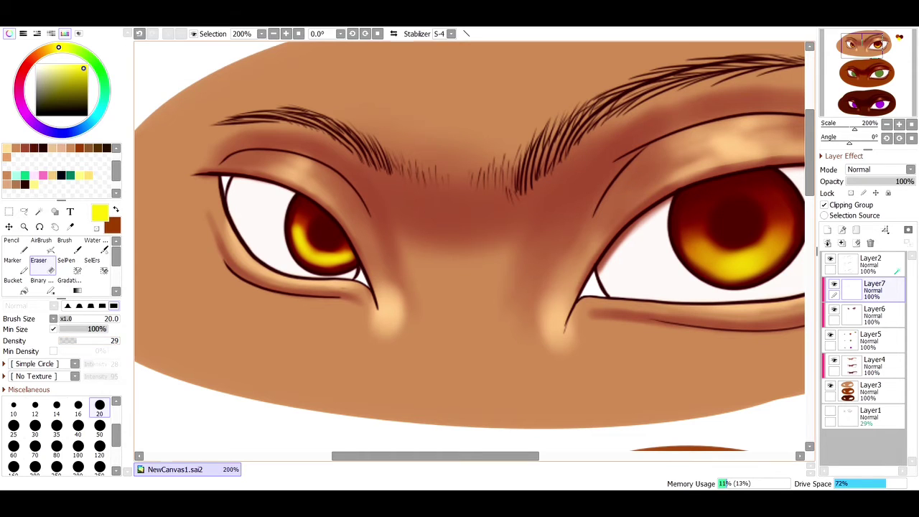
{"action": "mouse_move", "coordinate": [687, 231]}
{"action": "left_mouse_down"}
{"action": "mouse_move", "coordinate": [697, 250]}
{"action": "mouse_move", "coordinate": [688, 232]}
{"action": "mouse_move", "coordinate": [698, 250]}
{"action": "mouse_move", "coordinate": [697, 226]}
{"action": "mouse_move", "coordinate": [685, 223]}
{"action": "mouse_move", "coordinate": [723, 258]}
{"action": "left_mouse_up"}
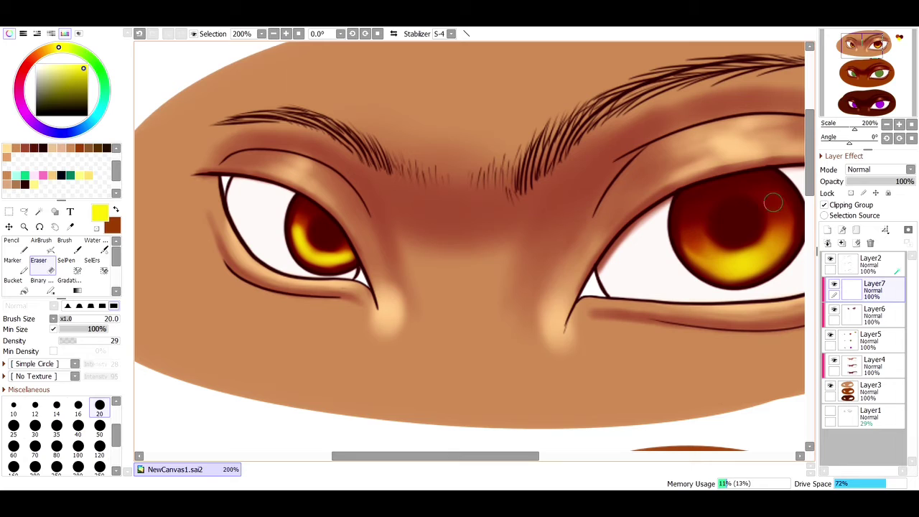
{"action": "left_click_drag", "start_coordinate": [778, 217], "coordinate": [770, 251]}
{"action": "left_click_drag", "start_coordinate": [698, 239], "coordinate": [714, 257]}
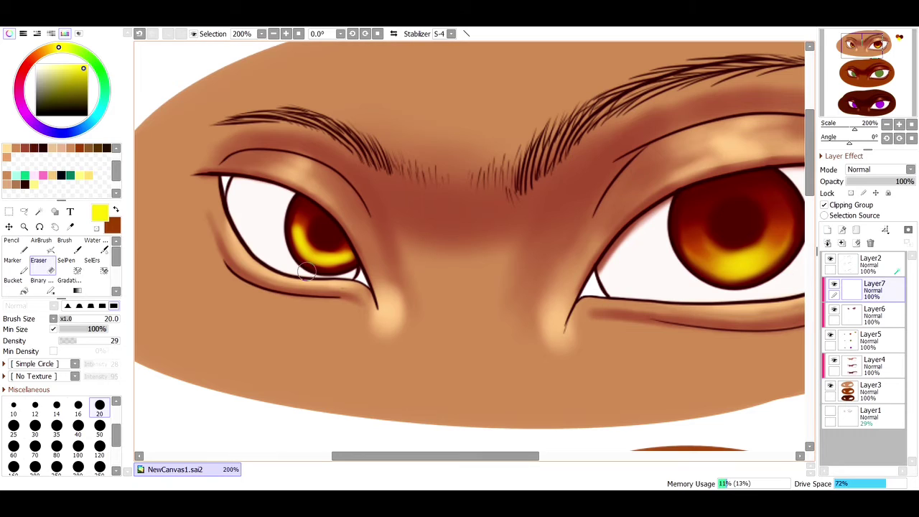
{"action": "left_click", "coordinate": [35, 407]}
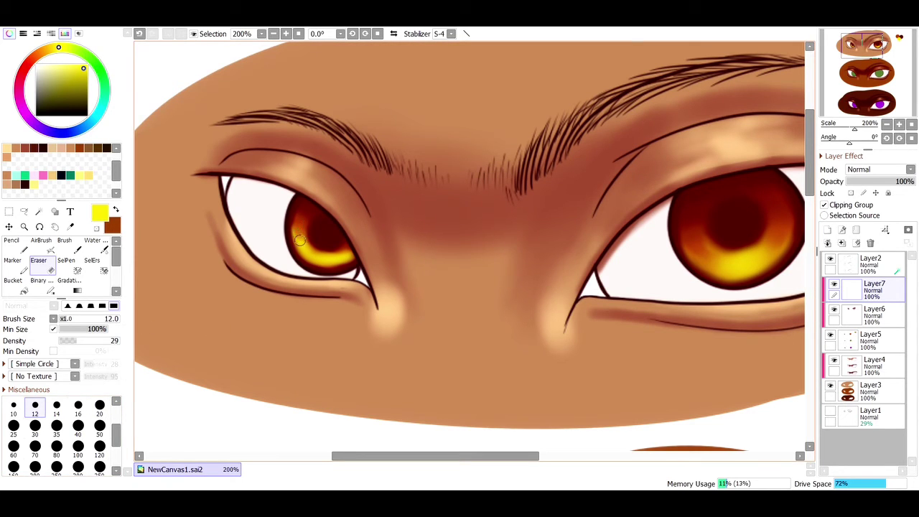
{"action": "mouse_move", "coordinate": [355, 250]}
{"action": "left_mouse_down"}
{"action": "mouse_move", "coordinate": [330, 258]}
{"action": "mouse_move", "coordinate": [350, 257]}
{"action": "left_mouse_up"}
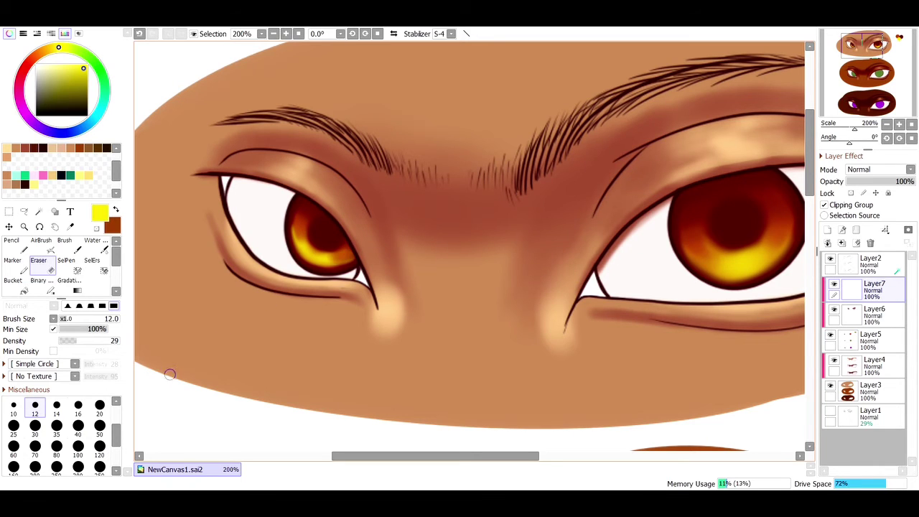
- Try cutting thin radial lines through the yellow crescents of both top irises with the Eraser at size 5 and density 100
{"action": "left_click", "coordinate": [13, 407]}
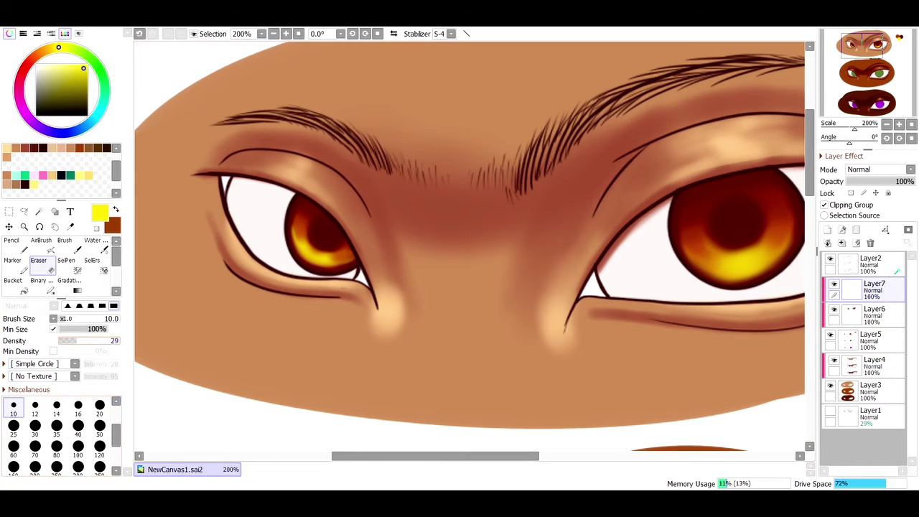
{"action": "left_click_drag", "start_coordinate": [102, 340], "coordinate": [123, 343]}
{"action": "scroll", "coordinate": [58, 430], "scroll_direction": "up", "scroll_amount": 1}
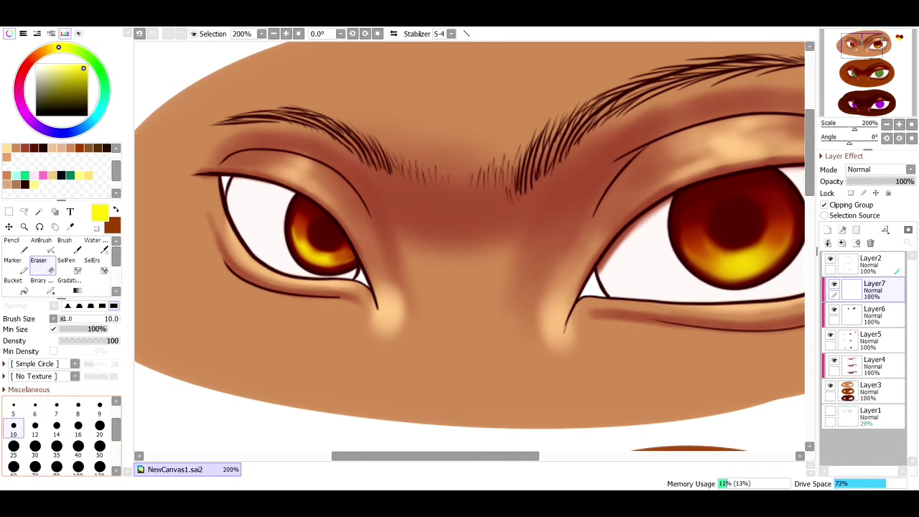
{"action": "left_click", "coordinate": [13, 406]}
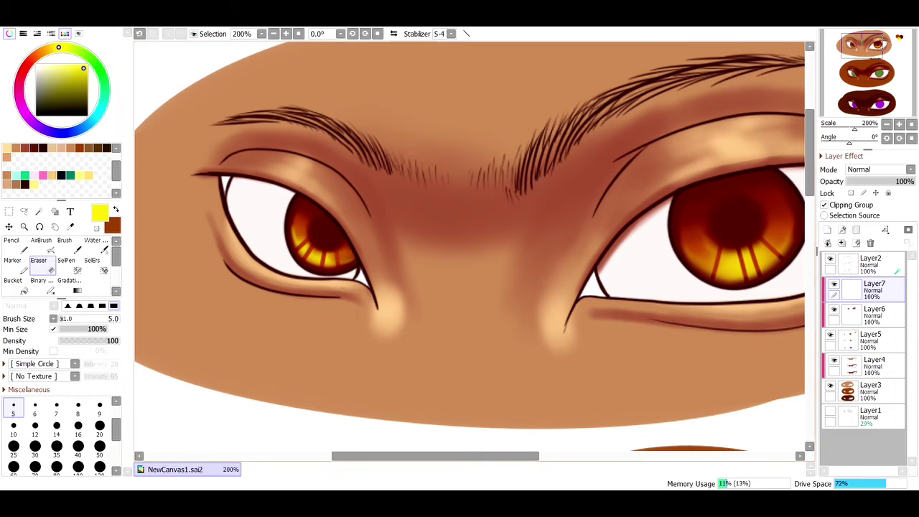
- Undo the radial eraser lines in both top irises
{"action": "key", "text": "ctrl+z"}
{"action": "key", "text": "ctrl+z"}
{"action": "key", "text": "ctrl+z"}
{"action": "key", "text": "ctrl+z"}
{"action": "key", "text": "ctrl+z"}
{"action": "key", "text": "ctrl+z"}
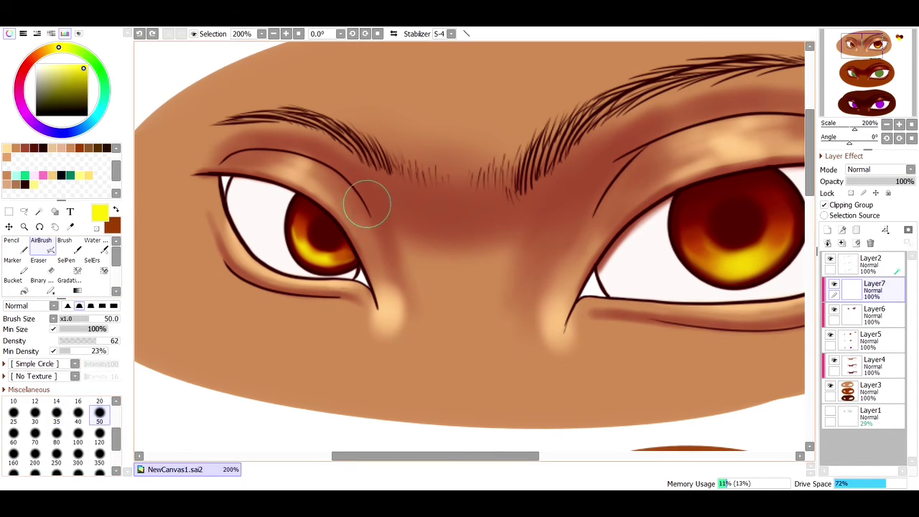
- Airbrush a soft yellow spot in the upper part of each top iris, using size 35 for the larger and size 30 for the smaller
{"action": "left_click", "coordinate": [99, 411]}
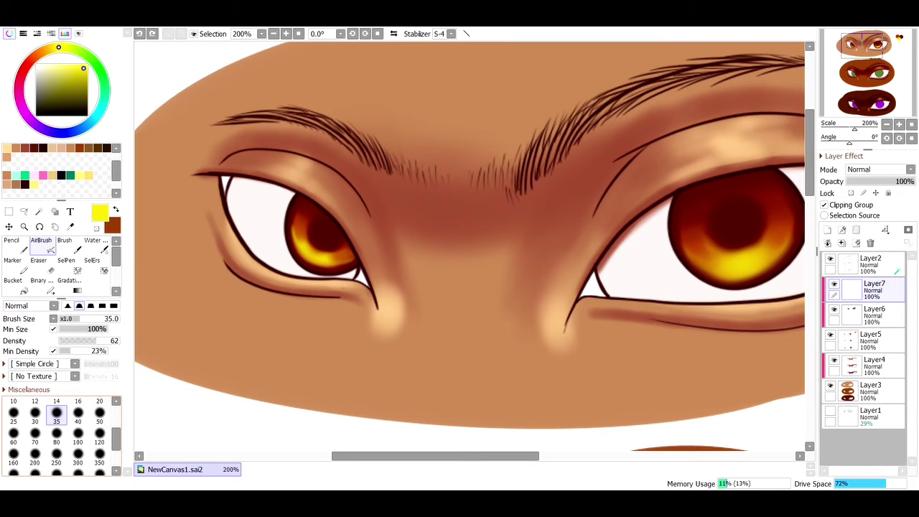
{"action": "left_click", "coordinate": [34, 411]}
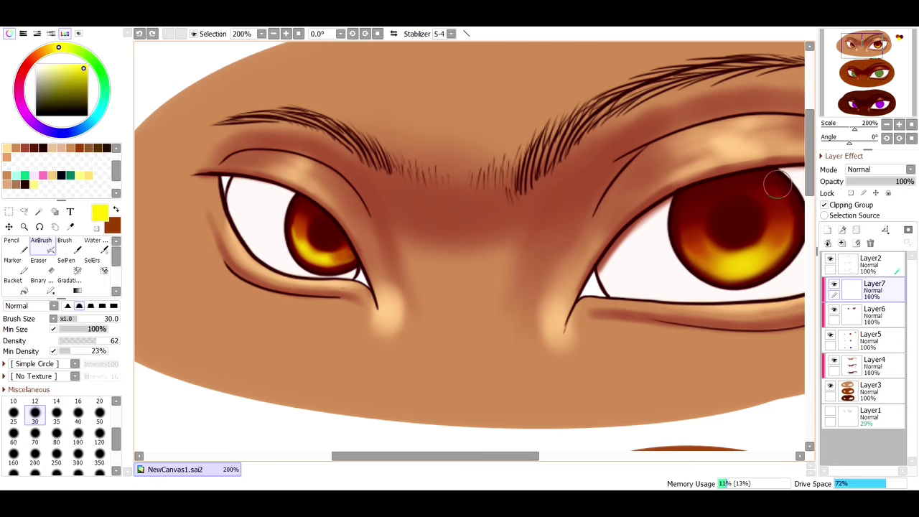
{"action": "left_click", "coordinate": [56, 412]}
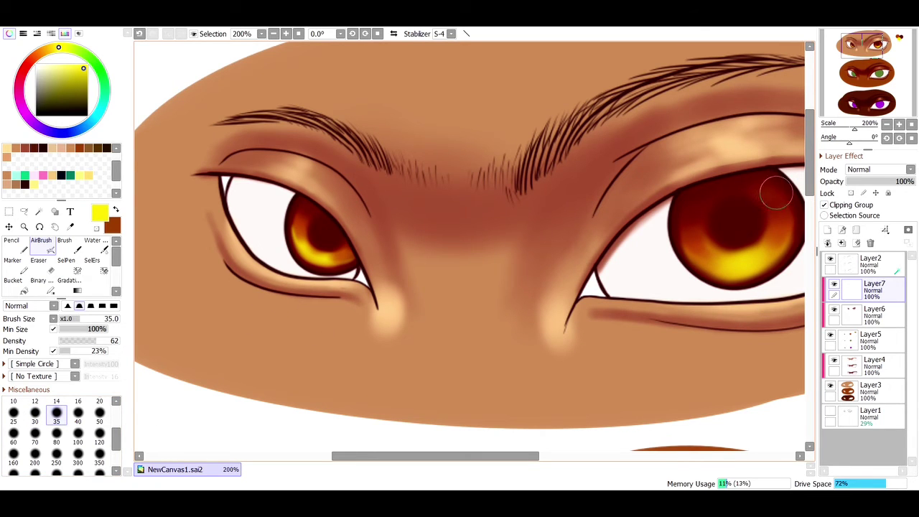
{"action": "left_click_drag", "start_coordinate": [770, 188], "coordinate": [762, 188]}
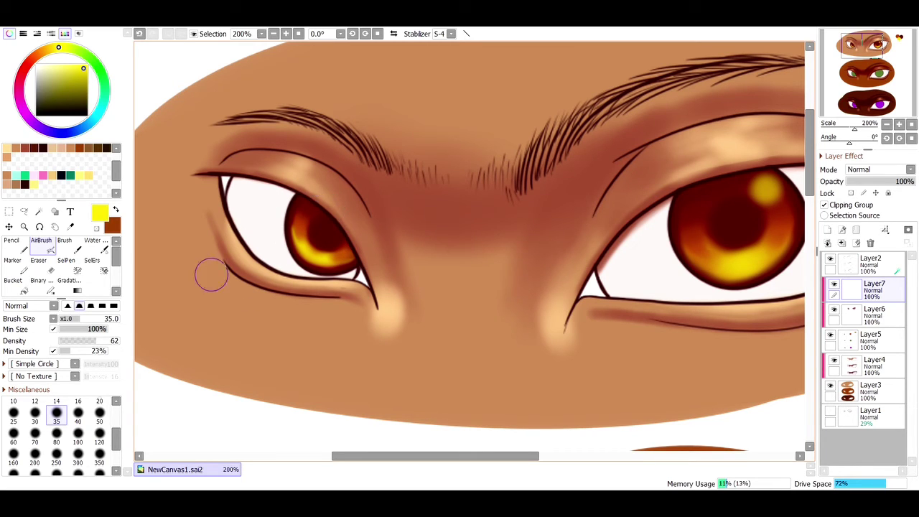
{"action": "left_click", "coordinate": [99, 412]}
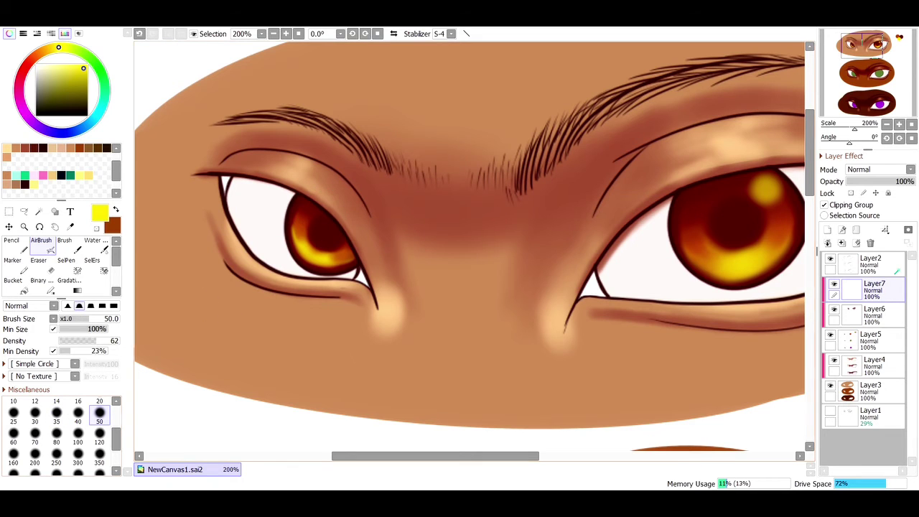
{"action": "left_click", "coordinate": [34, 412]}
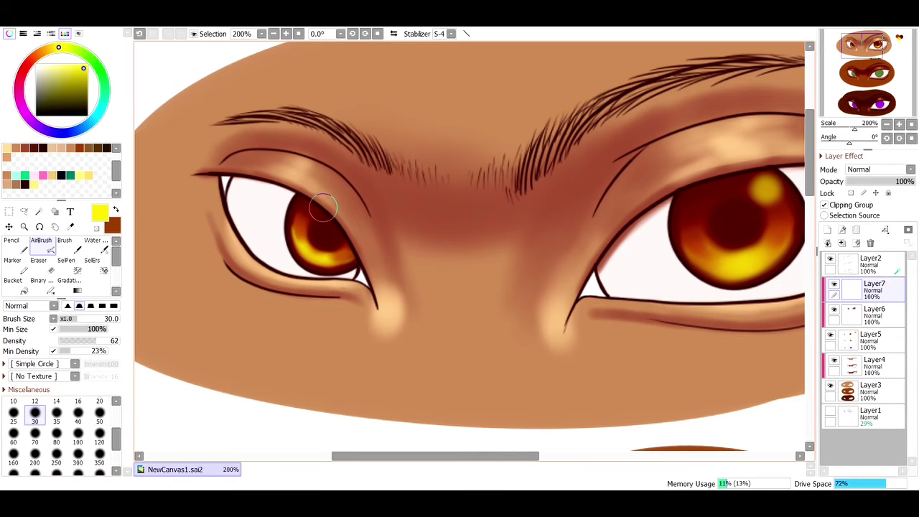
{"action": "mouse_move", "coordinate": [320, 209]}
{"action": "left_mouse_down"}
{"action": "mouse_move", "coordinate": [312, 210]}
{"action": "mouse_move", "coordinate": [320, 207]}
{"action": "left_mouse_up"}
- Airbrush a small white highlight at size 16 inside the upper yellow spot of each top iris
{"action": "left_click", "coordinate": [97, 166]}
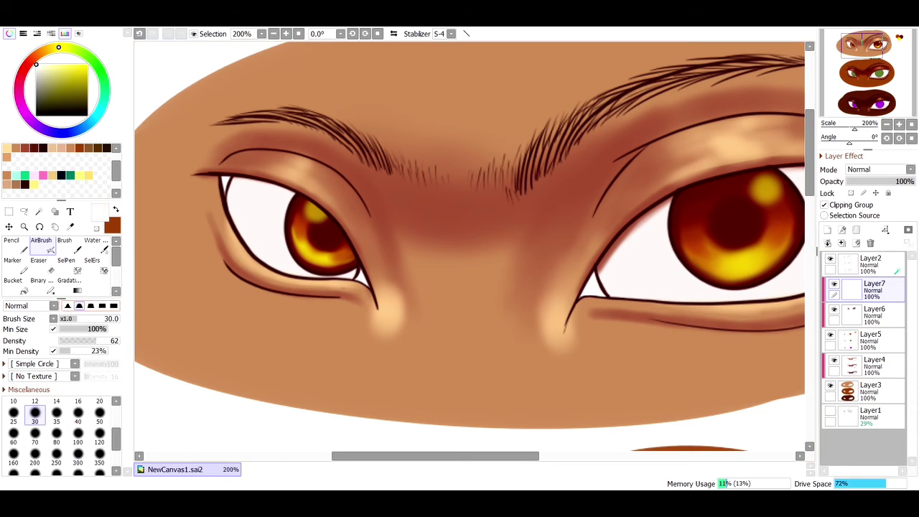
{"action": "left_click", "coordinate": [13, 411]}
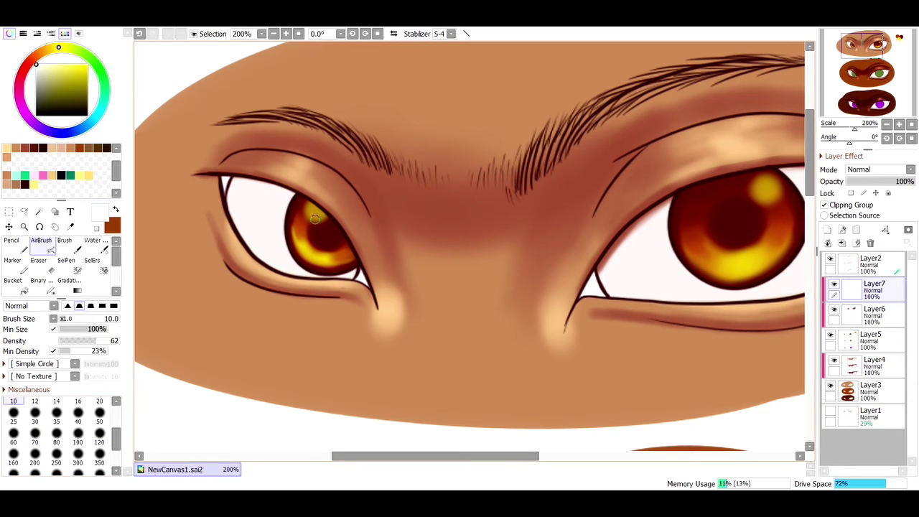
{"action": "left_click", "coordinate": [77, 411]}
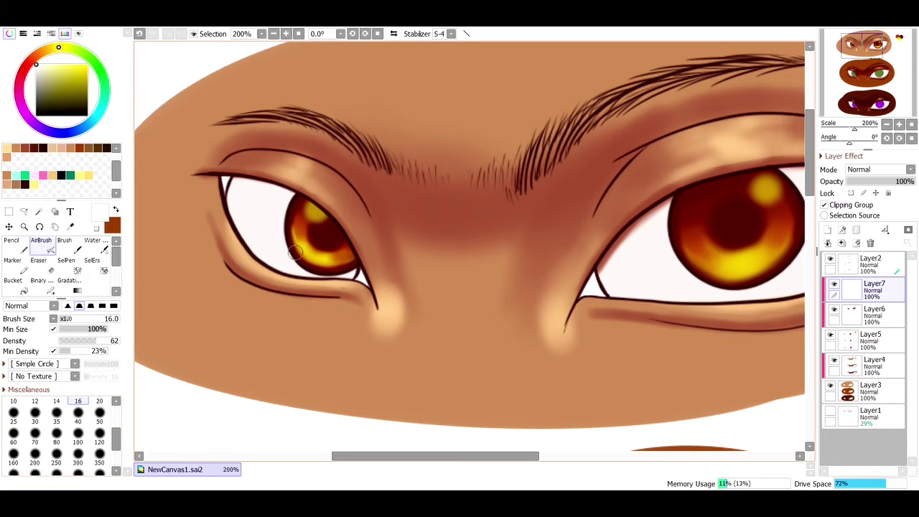
{"action": "left_click", "coordinate": [314, 210]}
{"action": "left_click_drag", "start_coordinate": [766, 189], "coordinate": [766, 188]}
{"action": "left_click", "coordinate": [298, 33]}
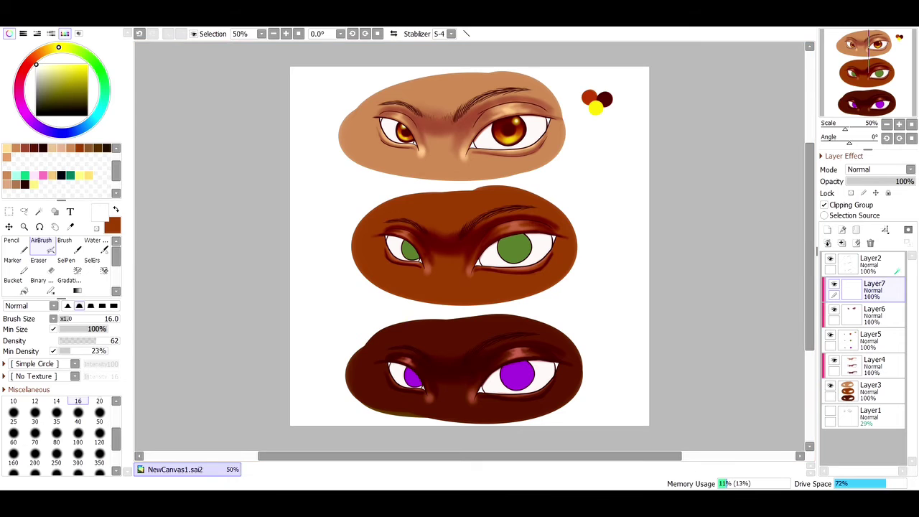
- Airbrush a black pupil in the centre of the larger top iris on Layer7 at size 40
{"action": "left_click", "coordinate": [25, 227]}
{"action": "left_click", "coordinate": [515, 97]}
{"action": "left_click", "coordinate": [515, 97]}
{"action": "left_click", "coordinate": [514, 101]}
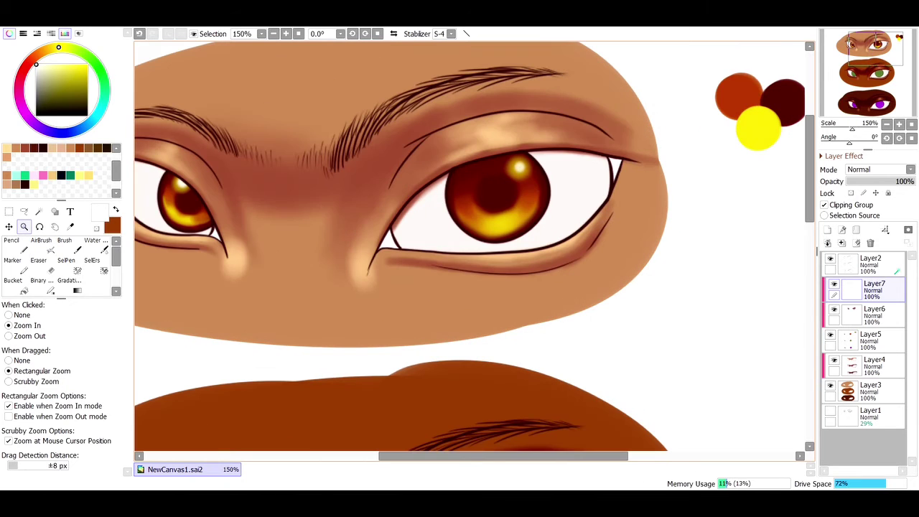
{"action": "left_click", "coordinate": [70, 226]}
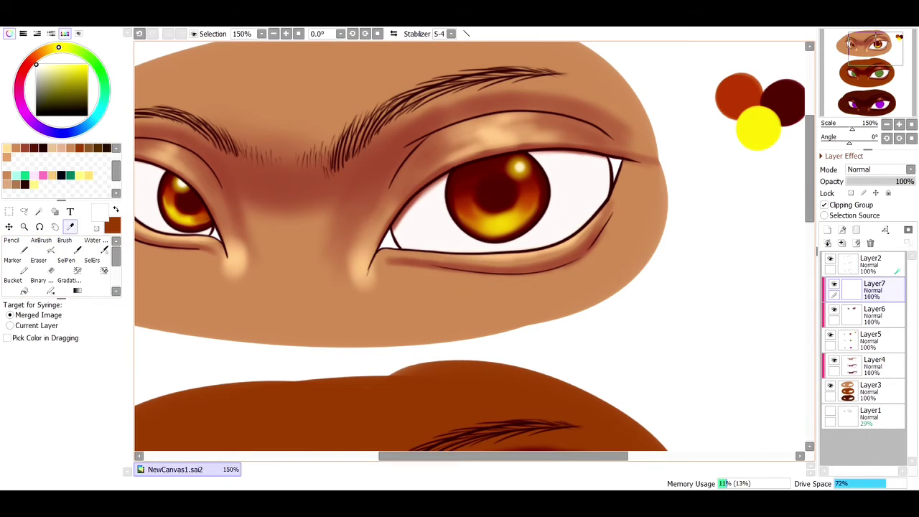
{"action": "left_click", "coordinate": [785, 102]}
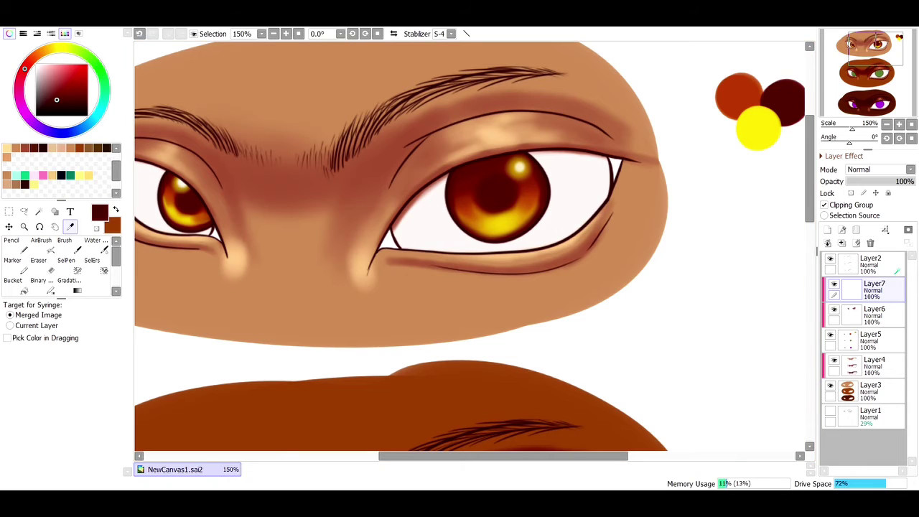
{"action": "left_click", "coordinate": [61, 175]}
{"action": "left_click", "coordinate": [41, 240]}
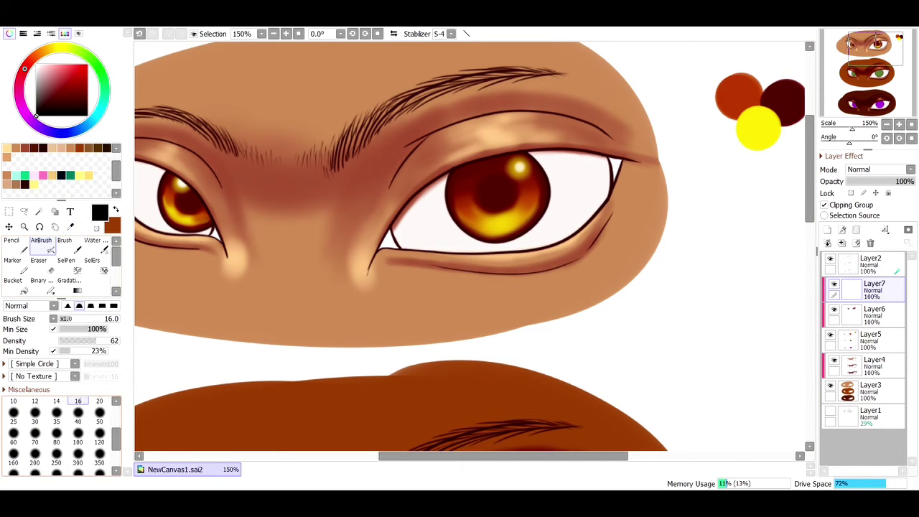
{"action": "left_click", "coordinate": [99, 433]}
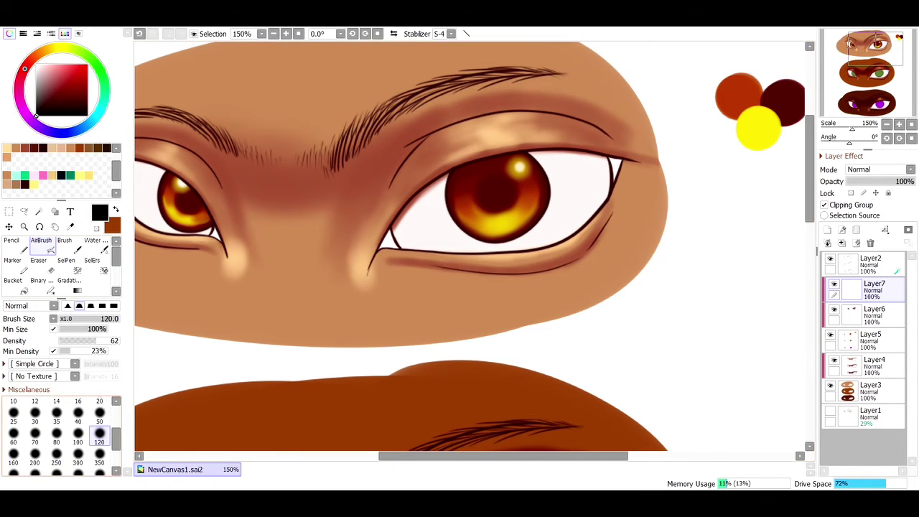
{"action": "left_click", "coordinate": [99, 411]}
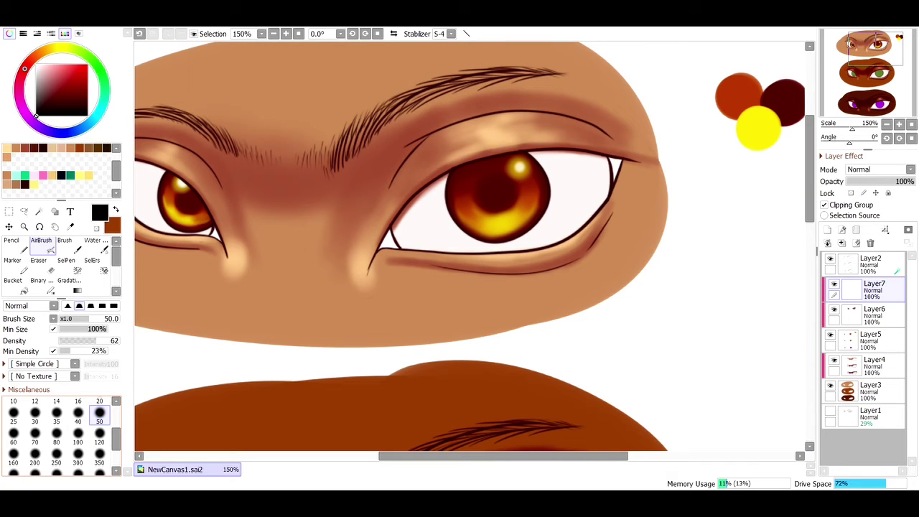
{"action": "left_click", "coordinate": [78, 412]}
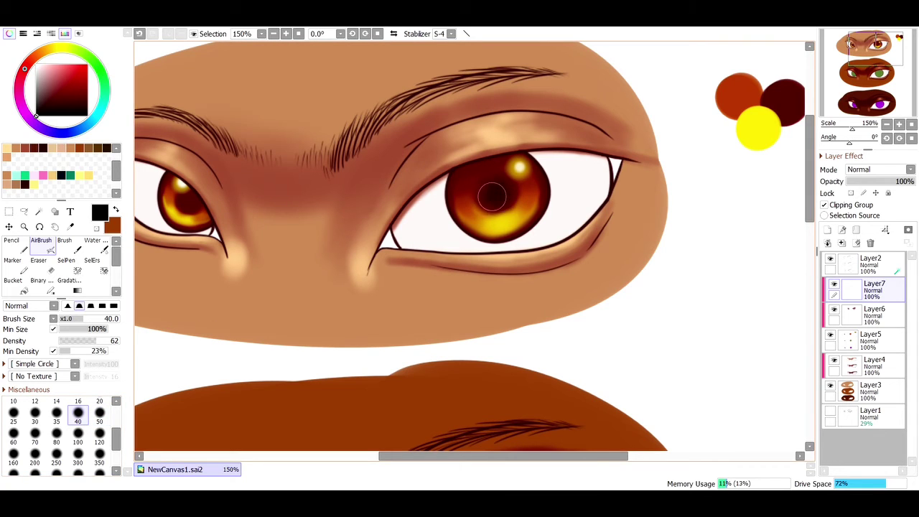
{"action": "left_click_drag", "start_coordinate": [492, 197], "coordinate": [503, 190]}
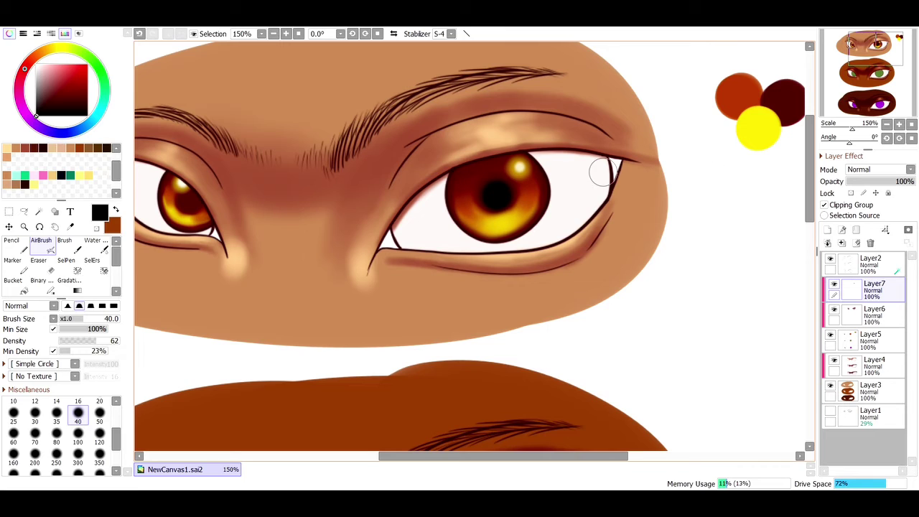
- Airbrush a matching black pupil in the smaller top iris at size 25
{"action": "left_click", "coordinate": [13, 411]}
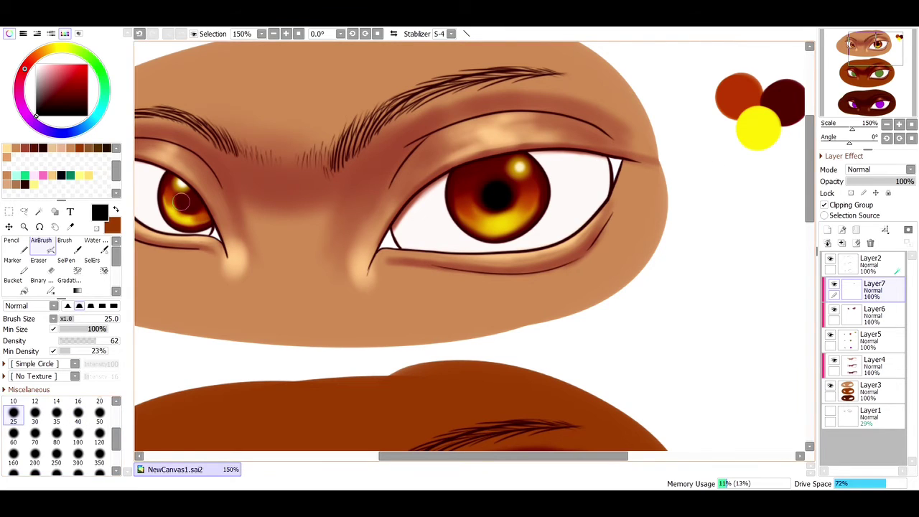
{"action": "left_click_drag", "start_coordinate": [189, 200], "coordinate": [193, 198]}
{"action": "left_click", "coordinate": [299, 34]}
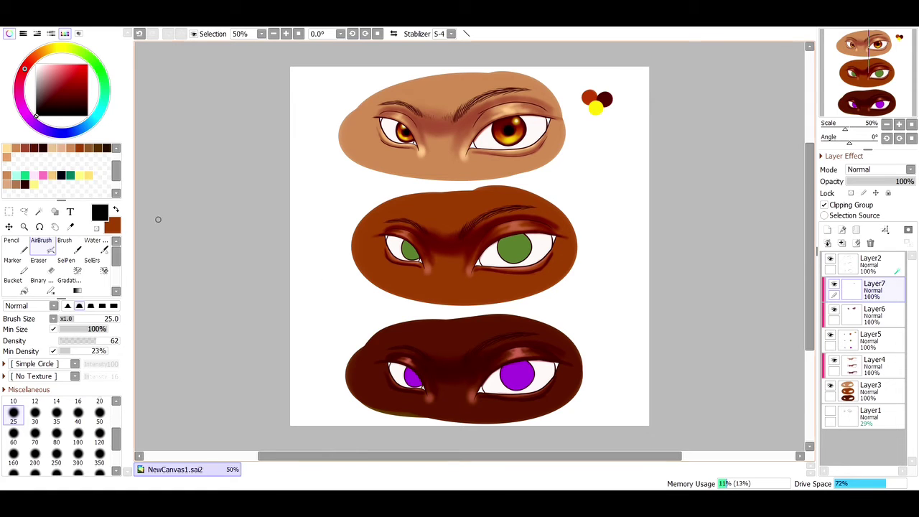
- Add a new layer above the line art on Layer2
{"action": "left_click", "coordinate": [24, 226]}
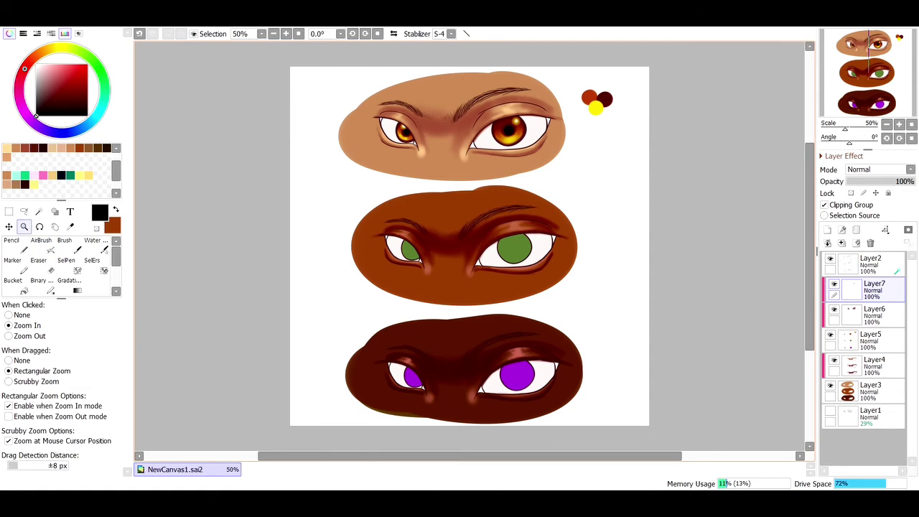
{"action": "left_click", "coordinate": [490, 90]}
{"action": "left_click_drag", "start_coordinate": [274, 85], "coordinate": [609, 223]}
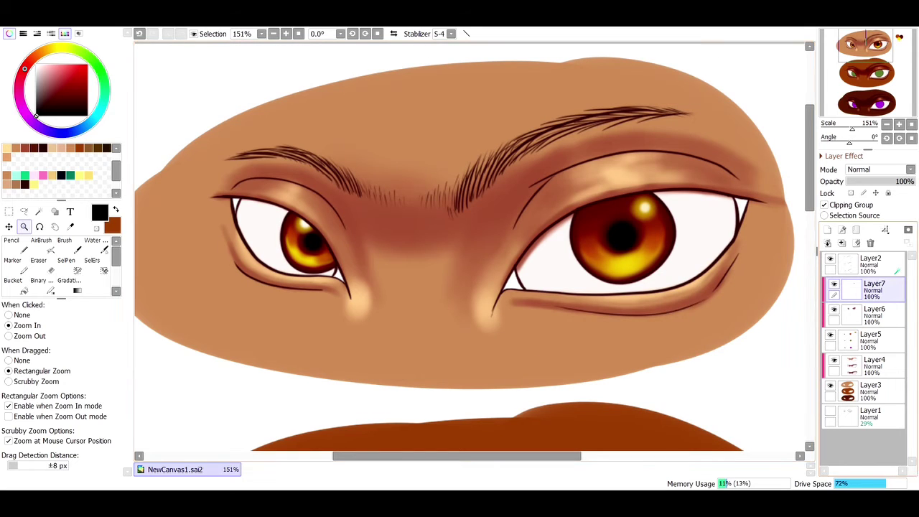
{"action": "left_click", "coordinate": [897, 271]}
{"action": "left_click", "coordinate": [827, 229]}
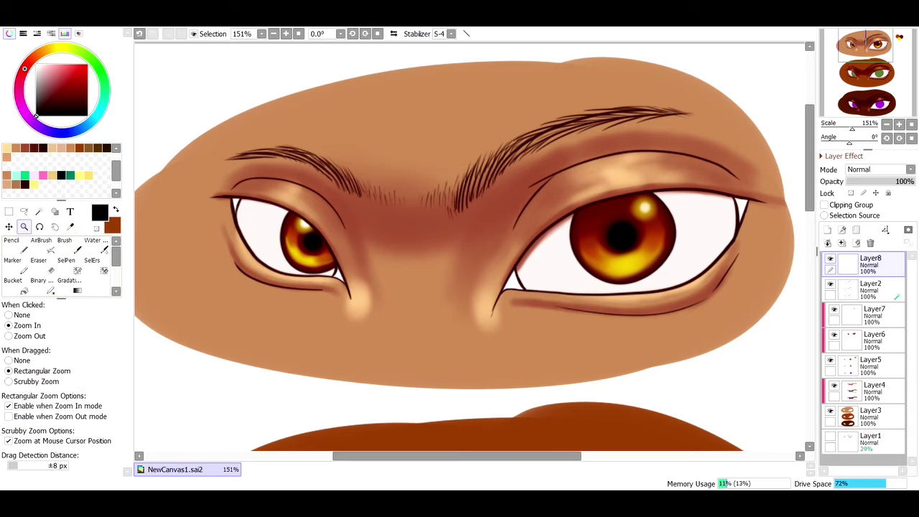
- Set up the Pencil at size 10 with the eyebrow's dark brown, and undo a test line drawn between the top eyes
{"action": "key", "text": "alt"}
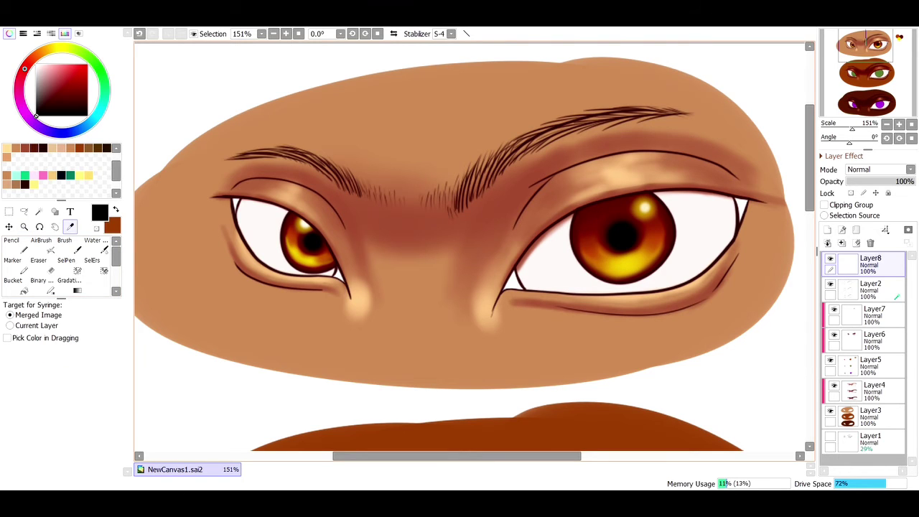
{"action": "left_click", "coordinate": [461, 199]}
{"action": "left_click", "coordinate": [16, 246]}
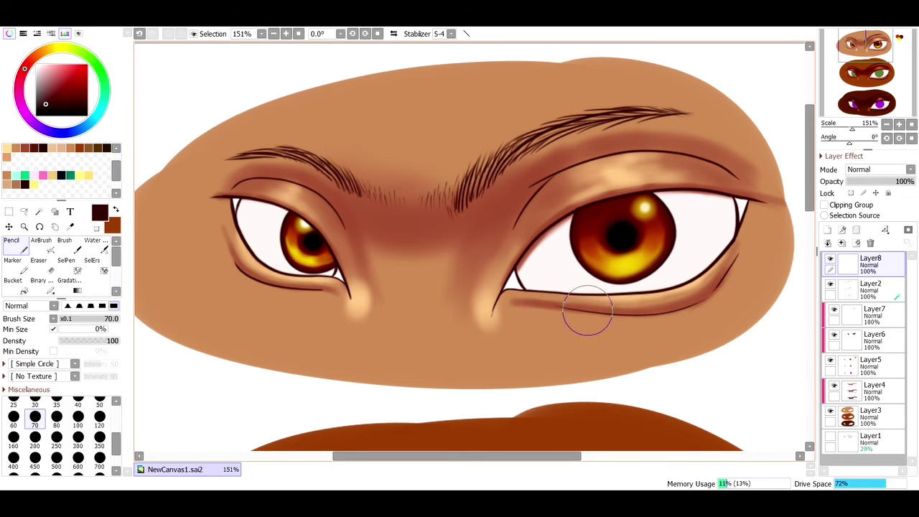
{"action": "scroll", "coordinate": [61, 435], "scroll_direction": "up", "scroll_amount": 2}
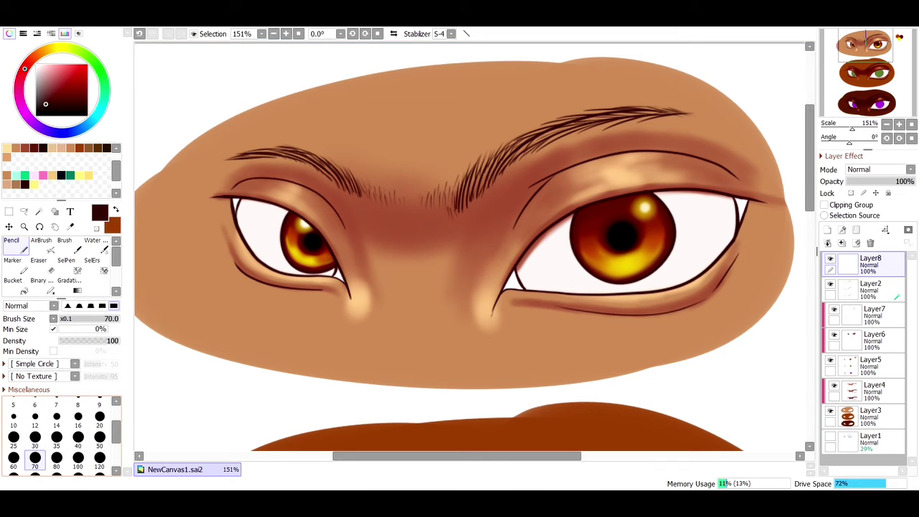
{"action": "left_click", "coordinate": [99, 416]}
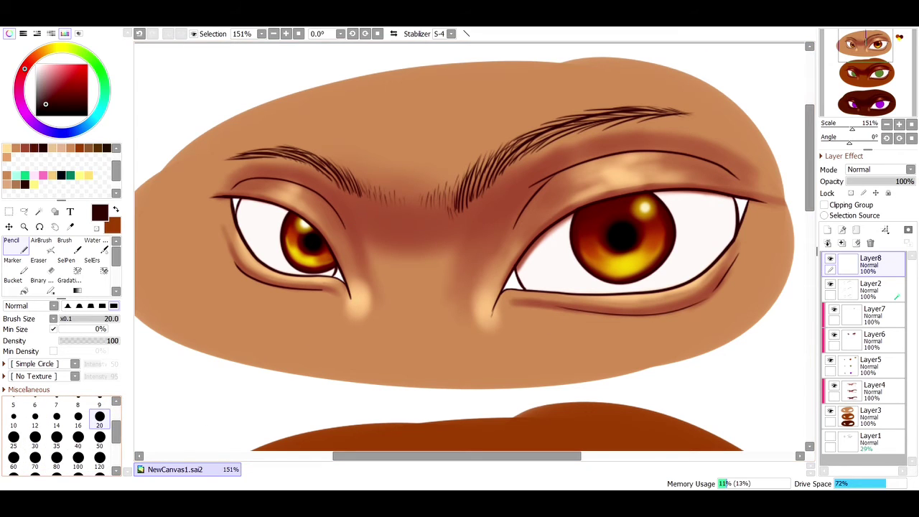
{"action": "left_click", "coordinate": [13, 418]}
{"action": "left_click_drag", "start_coordinate": [410, 247], "coordinate": [460, 316]}
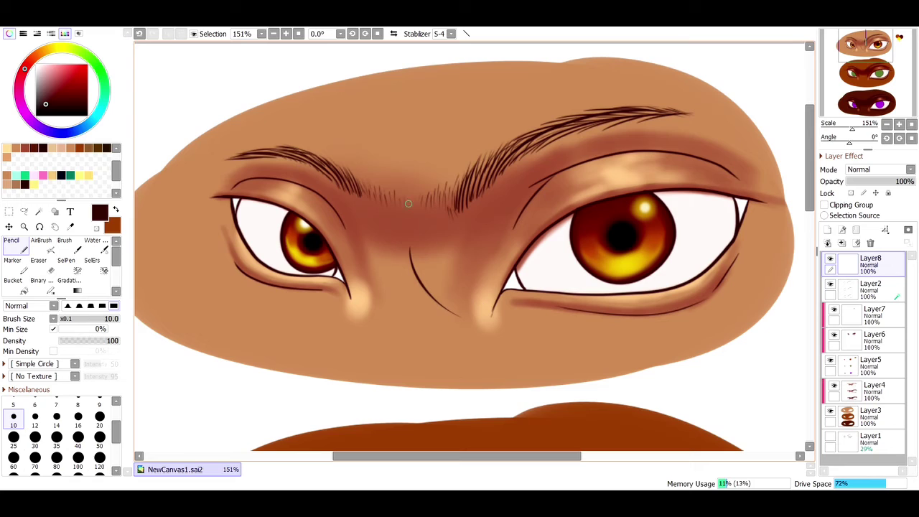
{"action": "left_click", "coordinate": [139, 33]}
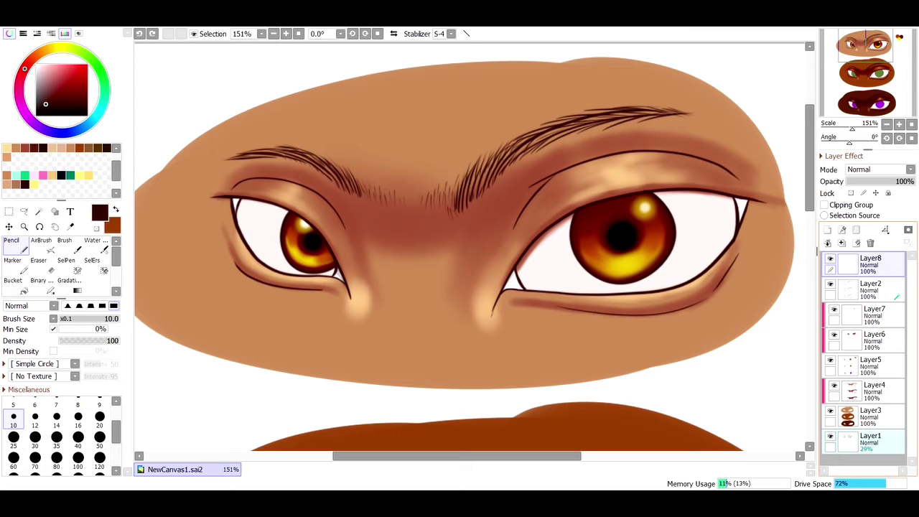
- Bring the sketch on Layer1 directly beneath Layer8, make it visible, and align it over the top pair of inked eyes
{"action": "left_click_drag", "start_coordinate": [872, 441], "coordinate": [872, 276]}
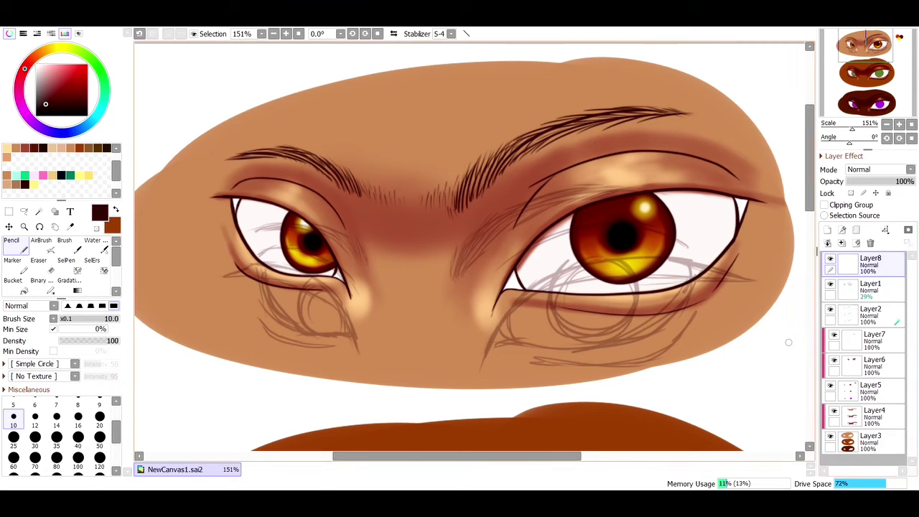
{"action": "left_click", "coordinate": [868, 287]}
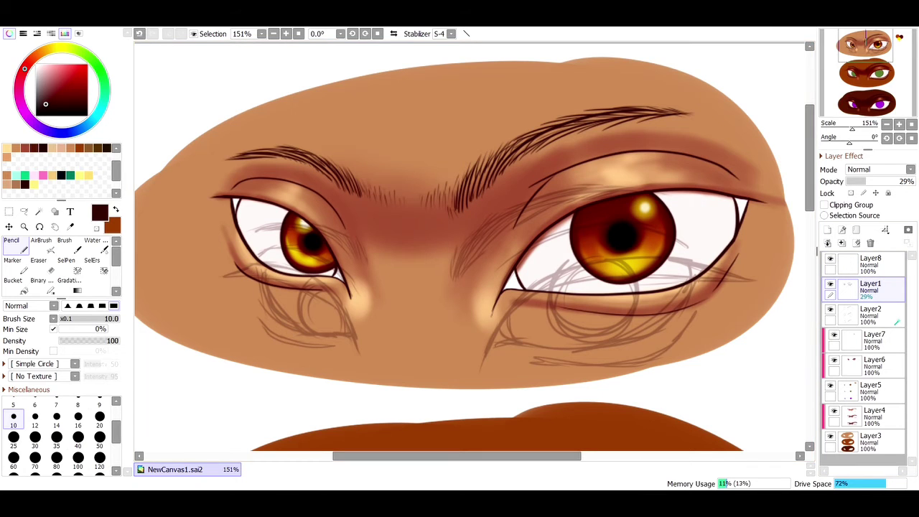
{"action": "key", "text": "ctrl"}
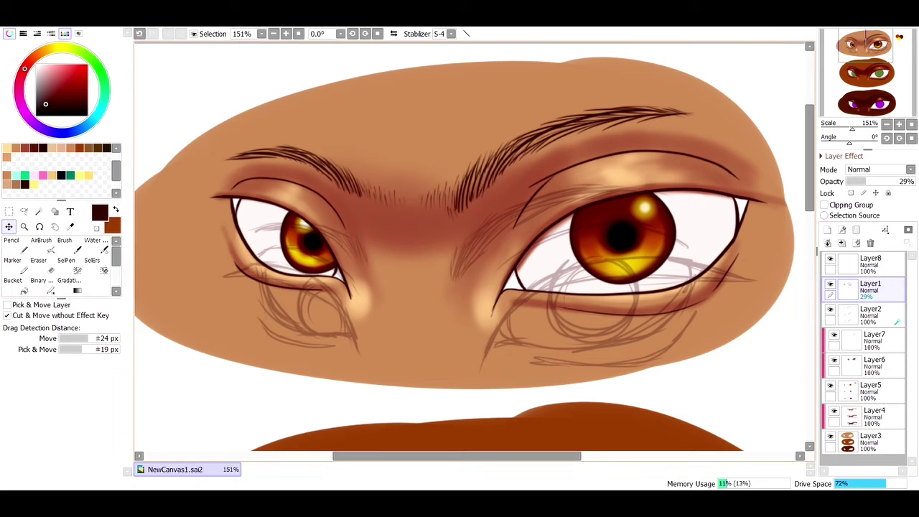
{"action": "mouse_move", "coordinate": [596, 298]}
{"action": "left_mouse_down"}
{"action": "mouse_move", "coordinate": [613, 229]}
{"action": "mouse_move", "coordinate": [608, 184]}
{"action": "mouse_move", "coordinate": [615, 233]}
{"action": "mouse_move", "coordinate": [605, 240]}
{"action": "left_mouse_up"}
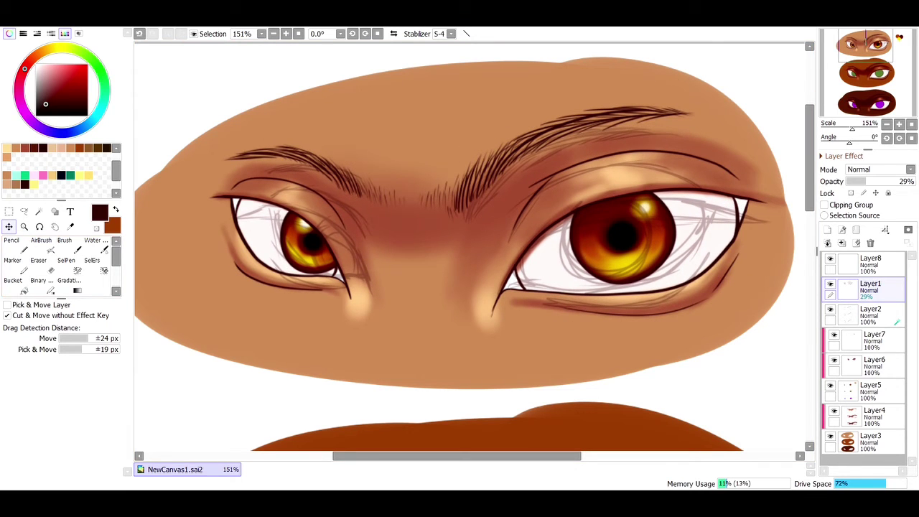
{"action": "key", "text": "ctrl+t"}
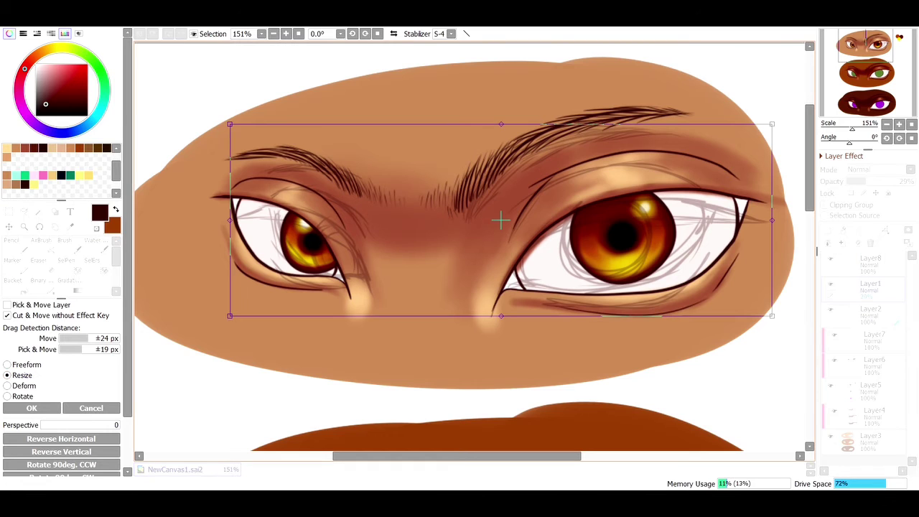
{"action": "mouse_move", "coordinate": [500, 221]}
{"action": "left_mouse_down"}
{"action": "mouse_move", "coordinate": [519, 211]}
{"action": "mouse_move", "coordinate": [494, 210]}
{"action": "left_mouse_up"}
{"action": "key", "text": "Return"}
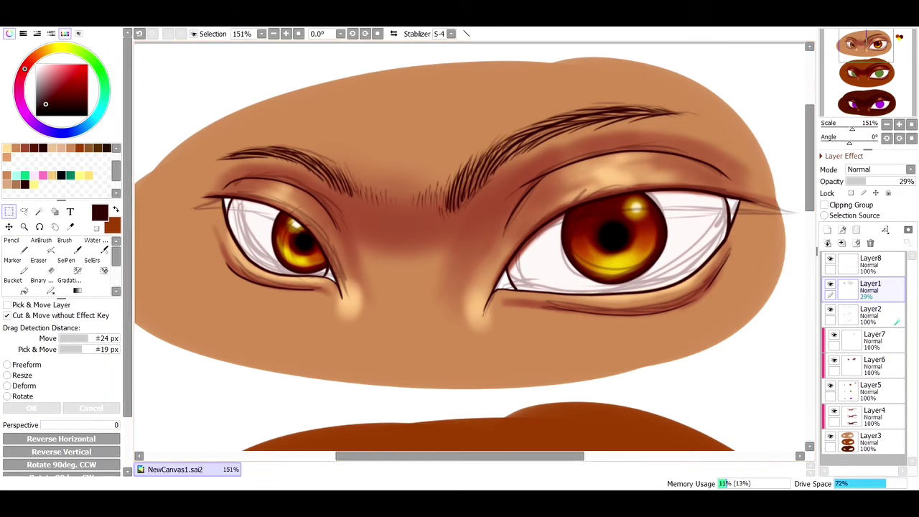
- Switch back to the Pencil and make Layer8 the active layer
{"action": "key", "text": "n"}
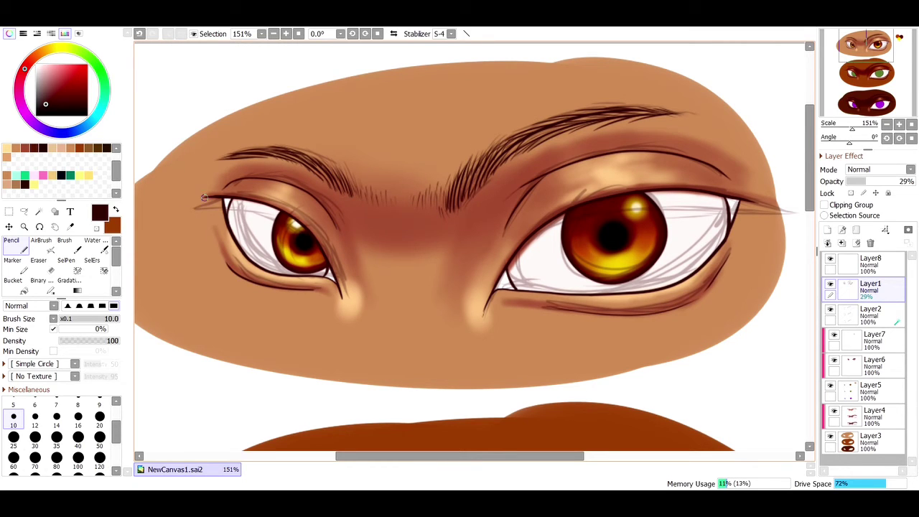
{"action": "left_click_drag", "start_coordinate": [220, 197], "coordinate": [195, 201]}
{"action": "left_click", "coordinate": [871, 264]}
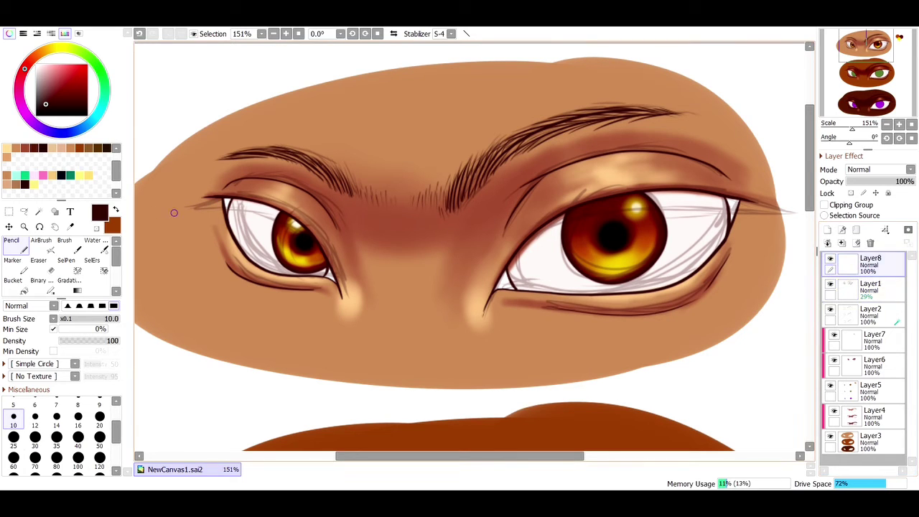
- Try drawing lashes at the outer corner of the smaller top eye with the Pencil at size 10
{"action": "left_click_drag", "start_coordinate": [221, 199], "coordinate": [182, 207]}
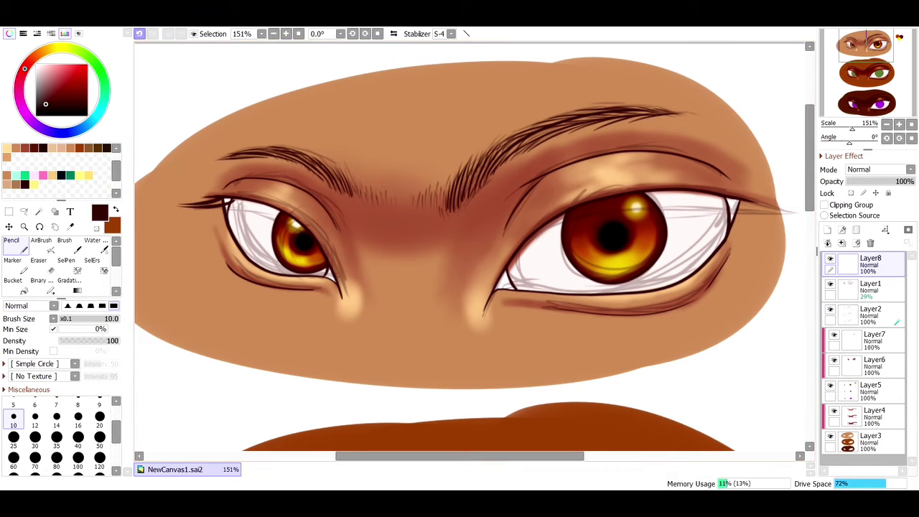
{"action": "left_click", "coordinate": [139, 33]}
{"action": "left_click", "coordinate": [139, 33]}
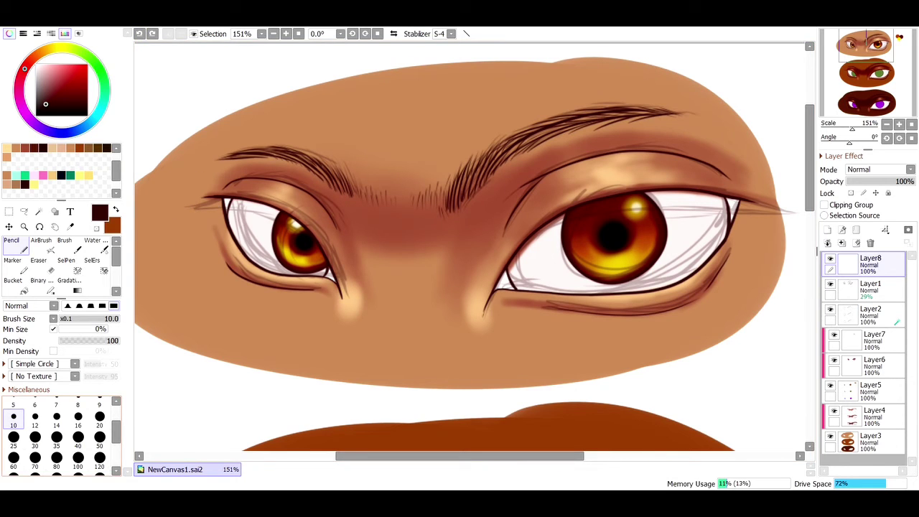
- Draw lashes at the outer corner and along the upper lid of the smaller top eye with the Pencil at size 7
{"action": "left_click", "coordinate": [56, 404]}
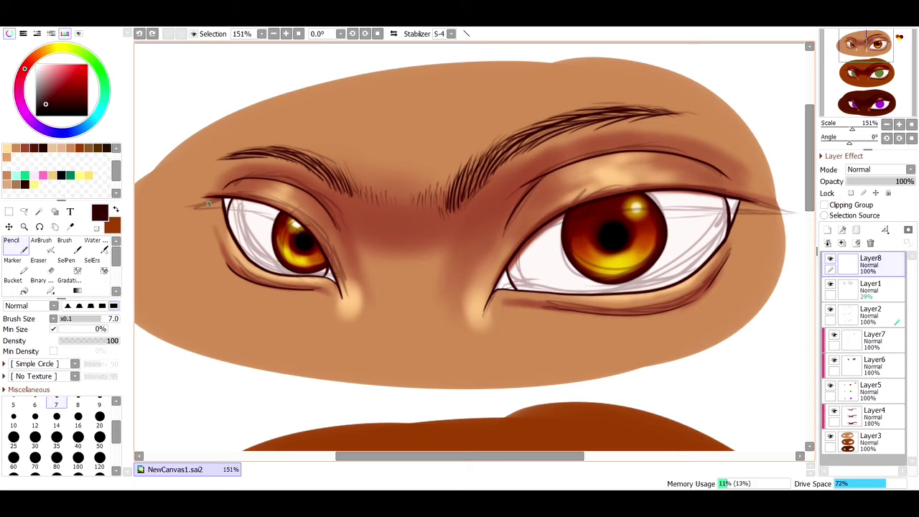
{"action": "mouse_move", "coordinate": [215, 200]}
{"action": "left_mouse_down"}
{"action": "mouse_move", "coordinate": [177, 211]}
{"action": "mouse_move", "coordinate": [183, 206]}
{"action": "left_mouse_up"}
{"action": "mouse_move", "coordinate": [265, 204]}
{"action": "left_mouse_down"}
{"action": "mouse_move", "coordinate": [236, 217]}
{"action": "mouse_move", "coordinate": [282, 231]}
{"action": "left_mouse_up"}
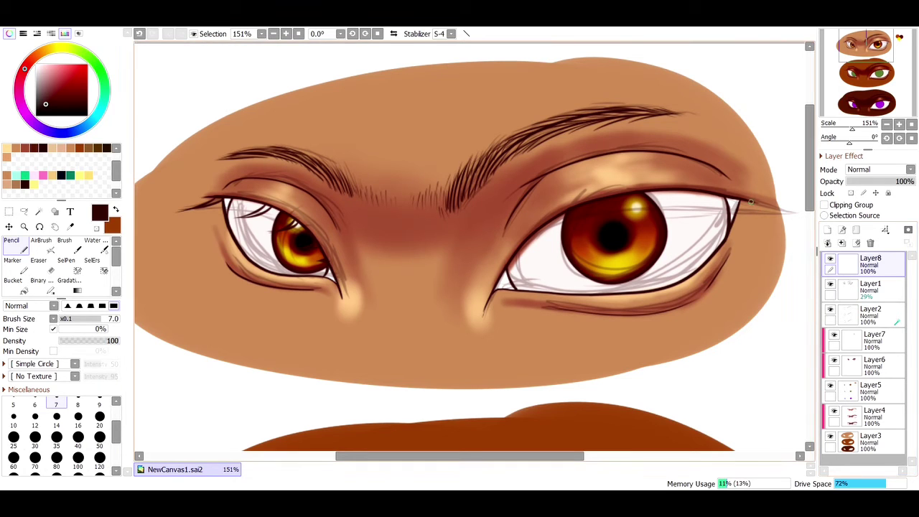
- Draw curved lashes at the outer corner and along the upper lid of the larger top eye, following the sketch
{"action": "left_click_drag", "start_coordinate": [751, 201], "coordinate": [796, 206]}
{"action": "left_click_drag", "start_coordinate": [730, 198], "coordinate": [798, 214]}
{"action": "left_click_drag", "start_coordinate": [666, 192], "coordinate": [716, 209]}
{"action": "left_click_drag", "start_coordinate": [648, 194], "coordinate": [711, 213]}
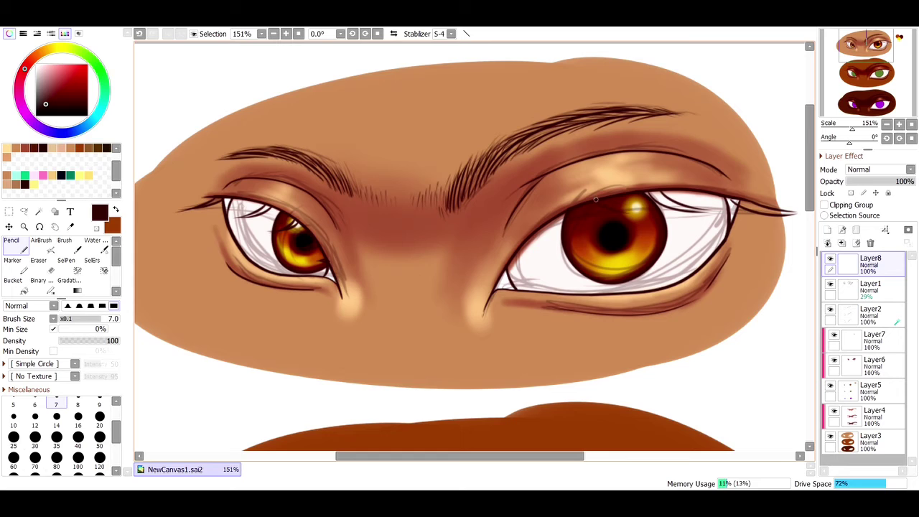
{"action": "mouse_move", "coordinate": [552, 216]}
{"action": "left_mouse_down"}
{"action": "mouse_move", "coordinate": [567, 221]}
{"action": "mouse_move", "coordinate": [543, 241]}
{"action": "left_mouse_up"}
- Hide the sketch on Layer1 and fill in more fine lashes along the upper lids and outer corners of both top eyes
{"action": "left_click", "coordinate": [830, 284]}
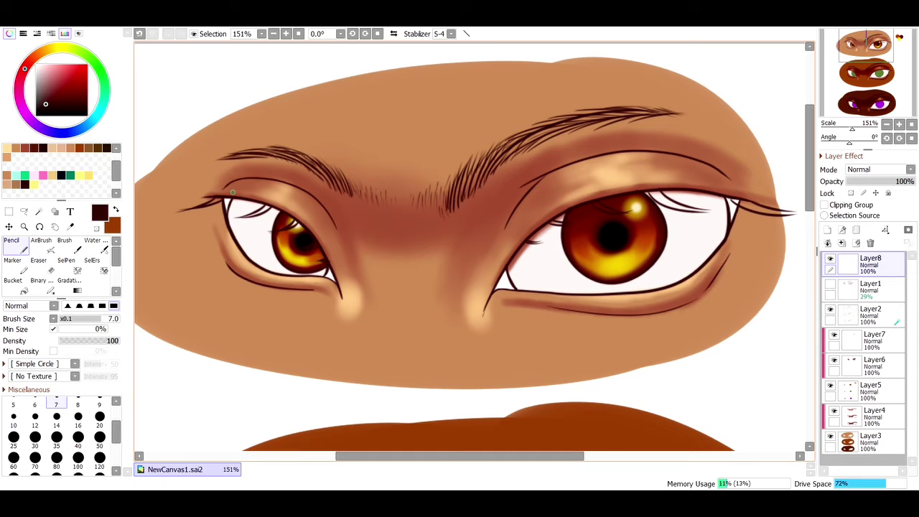
{"action": "mouse_move", "coordinate": [234, 199]}
{"action": "left_mouse_down"}
{"action": "mouse_move", "coordinate": [203, 213]}
{"action": "mouse_move", "coordinate": [260, 228]}
{"action": "left_mouse_up"}
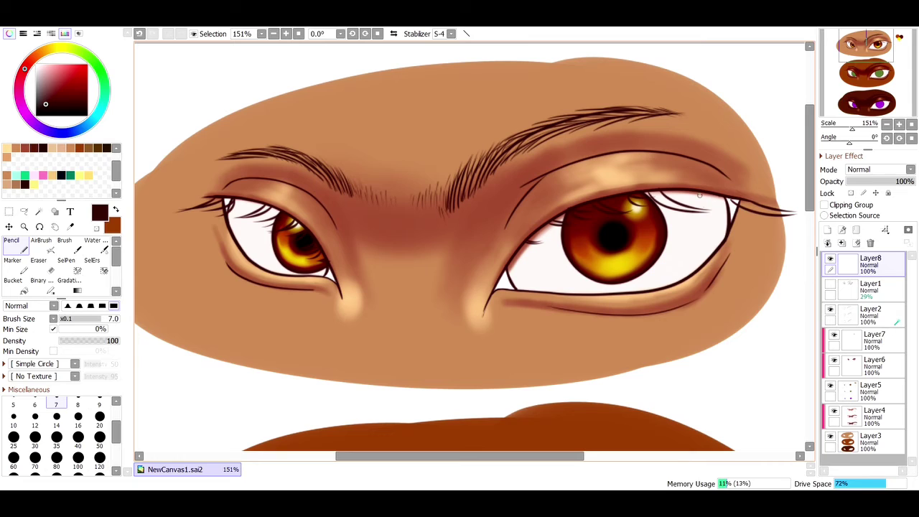
{"action": "left_click_drag", "start_coordinate": [694, 190], "coordinate": [731, 208]}
{"action": "mouse_move", "coordinate": [204, 196]}
{"action": "left_mouse_down"}
{"action": "mouse_move", "coordinate": [162, 207]}
{"action": "mouse_move", "coordinate": [152, 198]}
{"action": "left_mouse_up"}
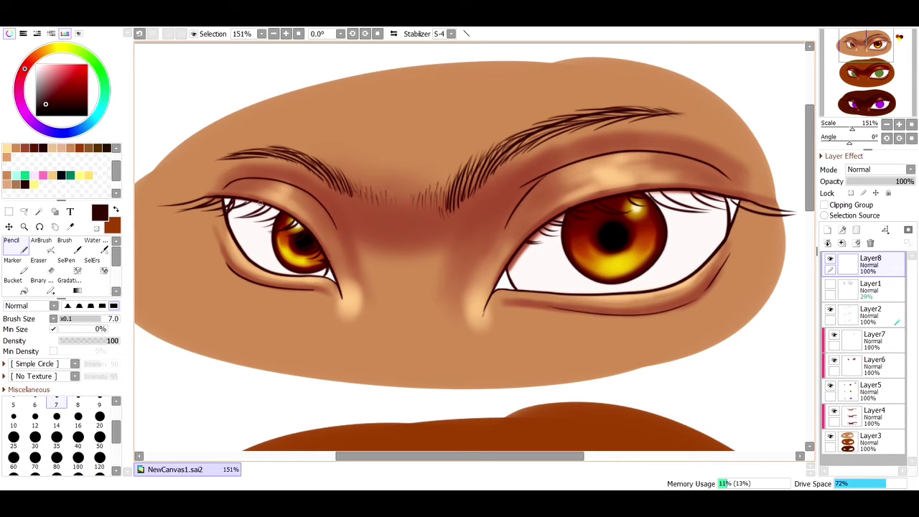
- Fill in more fine lashes hanging over the eye whites and at the outer corners of both top eyes
{"action": "mouse_move", "coordinate": [259, 204]}
{"action": "left_mouse_down"}
{"action": "mouse_move", "coordinate": [229, 215]}
{"action": "mouse_move", "coordinate": [279, 223]}
{"action": "left_mouse_up"}
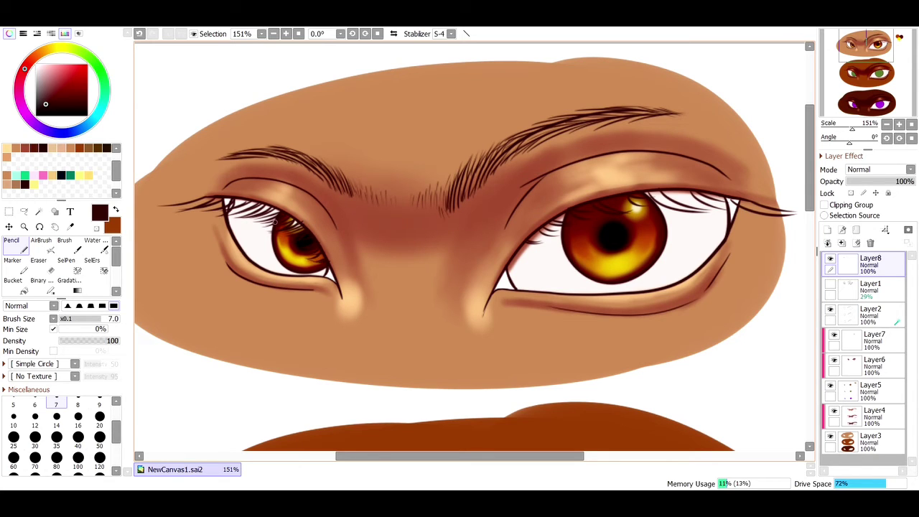
{"action": "left_click_drag", "start_coordinate": [214, 196], "coordinate": [183, 204]}
{"action": "mouse_move", "coordinate": [701, 204]}
{"action": "left_mouse_down"}
{"action": "mouse_move", "coordinate": [667, 191]}
{"action": "mouse_move", "coordinate": [709, 210]}
{"action": "mouse_move", "coordinate": [733, 203]}
{"action": "mouse_move", "coordinate": [712, 192]}
{"action": "mouse_move", "coordinate": [743, 209]}
{"action": "mouse_move", "coordinate": [705, 192]}
{"action": "mouse_move", "coordinate": [742, 211]}
{"action": "mouse_move", "coordinate": [761, 205]}
{"action": "mouse_move", "coordinate": [740, 198]}
{"action": "mouse_move", "coordinate": [770, 211]}
{"action": "mouse_move", "coordinate": [743, 196]}
{"action": "mouse_move", "coordinate": [764, 211]}
{"action": "left_mouse_up"}
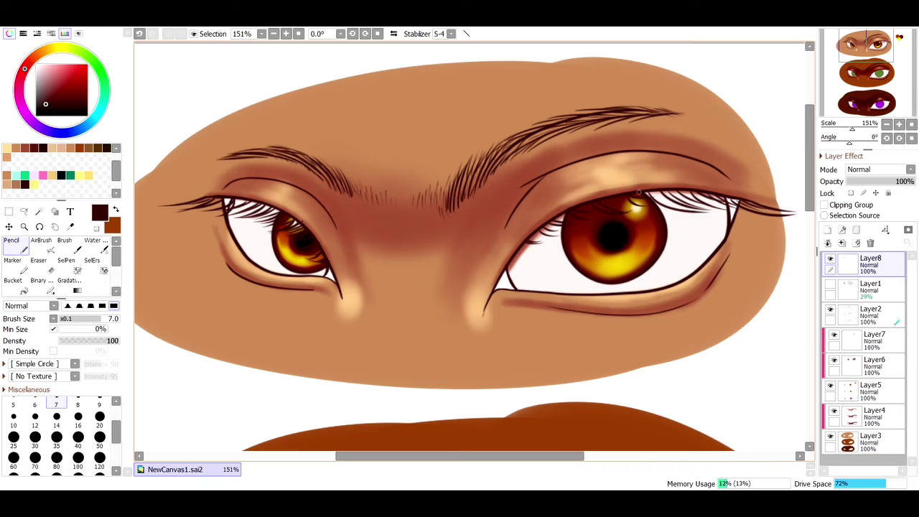
{"action": "mouse_move", "coordinate": [621, 196]}
{"action": "left_mouse_down"}
{"action": "mouse_move", "coordinate": [645, 209]}
{"action": "mouse_move", "coordinate": [627, 206]}
{"action": "left_mouse_up"}
- Draw a dense row of upward-curving lashes along the upper lid of the larger top eye with the Pencil
{"action": "mouse_move", "coordinate": [723, 195]}
{"action": "left_mouse_down"}
{"action": "mouse_move", "coordinate": [772, 182]}
{"action": "mouse_move", "coordinate": [717, 186]}
{"action": "left_mouse_up"}
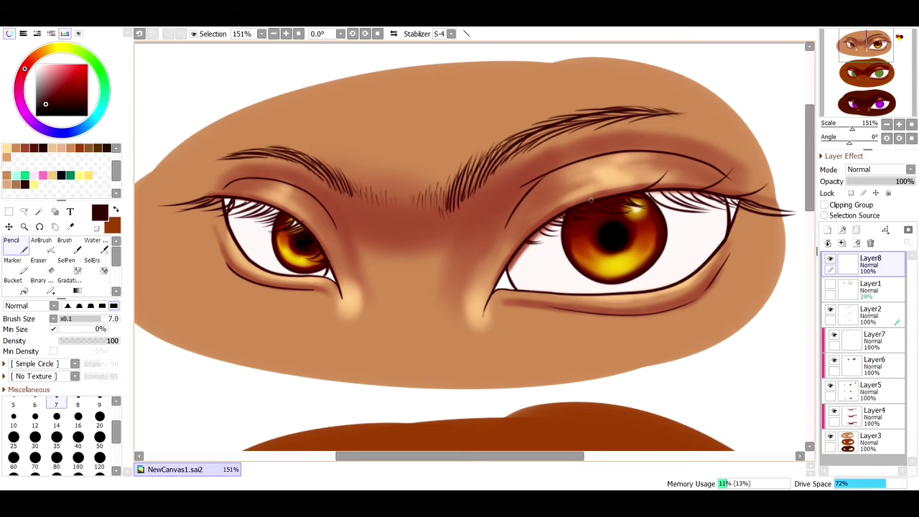
{"action": "mouse_move", "coordinate": [590, 198]}
{"action": "left_mouse_down"}
{"action": "mouse_move", "coordinate": [604, 171]}
{"action": "mouse_move", "coordinate": [561, 211]}
{"action": "left_mouse_up"}
{"action": "mouse_move", "coordinate": [660, 196]}
{"action": "left_mouse_down"}
{"action": "mouse_move", "coordinate": [694, 167]}
{"action": "mouse_move", "coordinate": [747, 167]}
{"action": "left_mouse_up"}
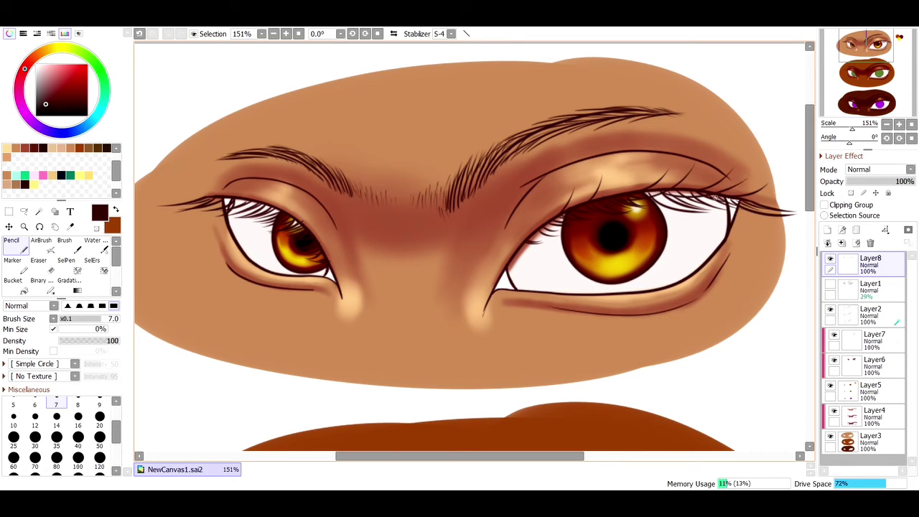
{"action": "left_click_drag", "start_coordinate": [729, 207], "coordinate": [778, 196]}
{"action": "left_click_drag", "start_coordinate": [634, 189], "coordinate": [655, 169]}
{"action": "left_click_drag", "start_coordinate": [605, 196], "coordinate": [632, 163]}
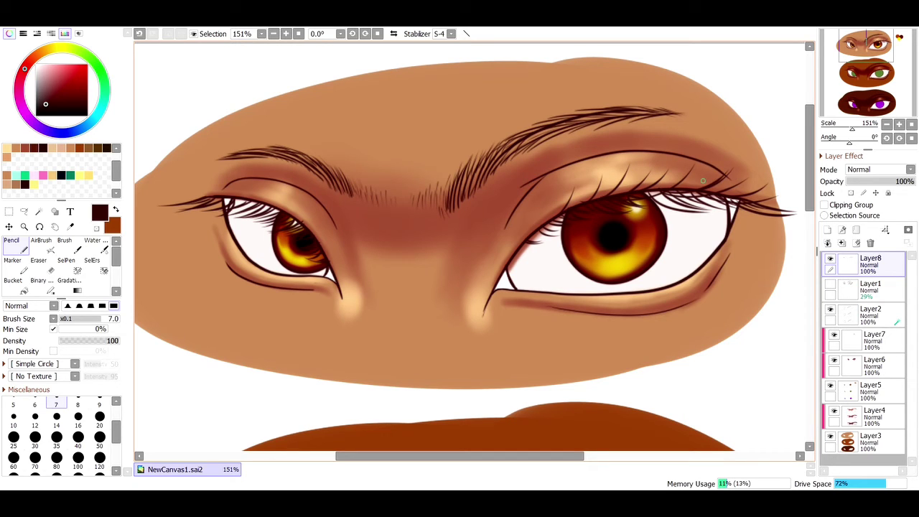
{"action": "mouse_move", "coordinate": [678, 187]}
{"action": "left_mouse_down"}
{"action": "mouse_move", "coordinate": [708, 166]}
{"action": "mouse_move", "coordinate": [743, 169]}
{"action": "left_mouse_up"}
{"action": "left_click_drag", "start_coordinate": [649, 188], "coordinate": [677, 162]}
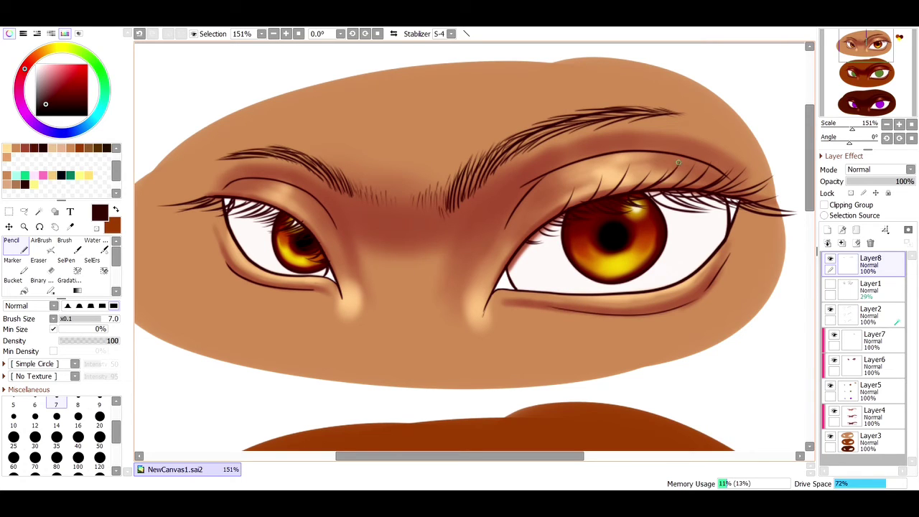
{"action": "left_click_drag", "start_coordinate": [647, 191], "coordinate": [681, 158]}
{"action": "left_click_drag", "start_coordinate": [612, 197], "coordinate": [643, 157]}
{"action": "mouse_move", "coordinate": [631, 192]}
{"action": "left_mouse_down"}
{"action": "mouse_move", "coordinate": [662, 160]}
{"action": "mouse_move", "coordinate": [644, 186]}
{"action": "mouse_move", "coordinate": [655, 182]}
{"action": "mouse_move", "coordinate": [672, 154]}
{"action": "left_mouse_up"}
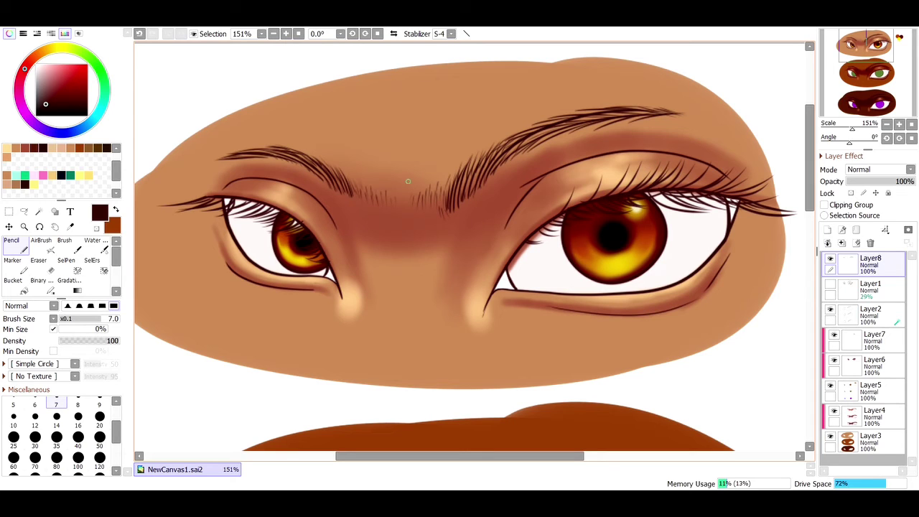
- Draw upward-curving lashes along the smaller top eye's upper lid and short lower lashes beneath both top eyes
{"action": "mouse_move", "coordinate": [239, 197]}
{"action": "left_mouse_down"}
{"action": "mouse_move", "coordinate": [219, 175]}
{"action": "mouse_move", "coordinate": [245, 199]}
{"action": "mouse_move", "coordinate": [213, 189]}
{"action": "mouse_move", "coordinate": [210, 171]}
{"action": "mouse_move", "coordinate": [221, 196]}
{"action": "mouse_move", "coordinate": [208, 196]}
{"action": "mouse_move", "coordinate": [193, 181]}
{"action": "left_mouse_up"}
{"action": "mouse_move", "coordinate": [279, 207]}
{"action": "left_mouse_down"}
{"action": "mouse_move", "coordinate": [249, 191]}
{"action": "mouse_move", "coordinate": [280, 195]}
{"action": "mouse_move", "coordinate": [238, 185]}
{"action": "left_mouse_up"}
{"action": "mouse_move", "coordinate": [301, 226]}
{"action": "left_mouse_down"}
{"action": "mouse_move", "coordinate": [252, 206]}
{"action": "mouse_move", "coordinate": [287, 211]}
{"action": "mouse_move", "coordinate": [273, 191]}
{"action": "left_mouse_up"}
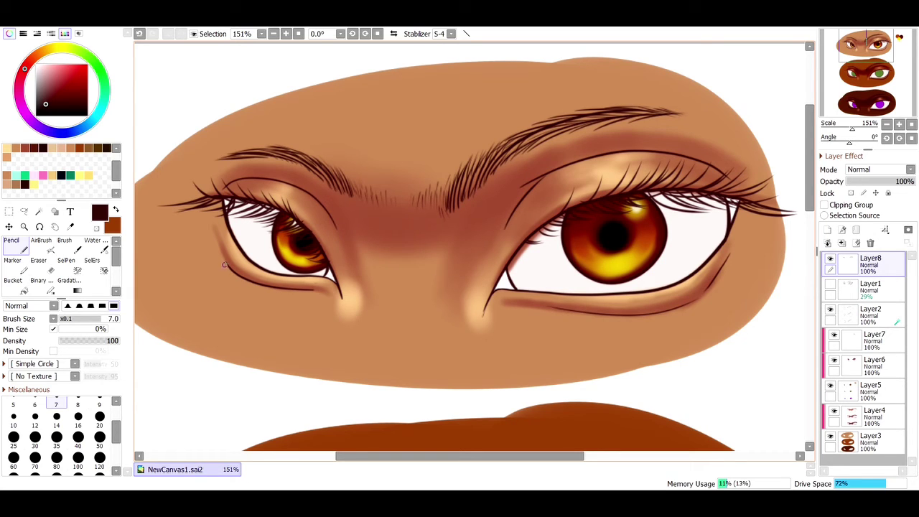
{"action": "mouse_move", "coordinate": [221, 253]}
{"action": "left_mouse_down"}
{"action": "mouse_move", "coordinate": [207, 256]}
{"action": "mouse_move", "coordinate": [287, 303]}
{"action": "left_mouse_up"}
{"action": "mouse_move", "coordinate": [720, 257]}
{"action": "left_mouse_down"}
{"action": "mouse_move", "coordinate": [754, 254]}
{"action": "mouse_move", "coordinate": [676, 300]}
{"action": "mouse_move", "coordinate": [670, 321]}
{"action": "mouse_move", "coordinate": [613, 328]}
{"action": "left_mouse_up"}
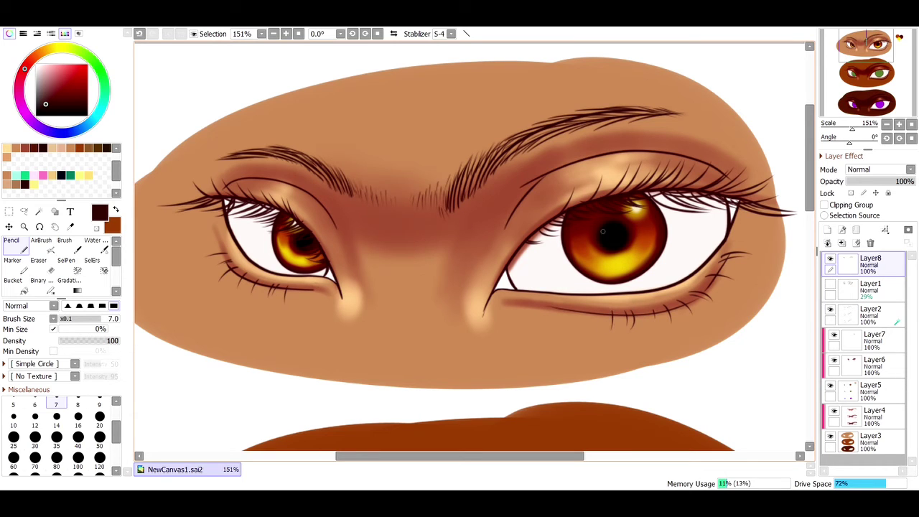
- Keep the Layer1 sketch hidden and set up the AirBrush at size 10 for work on the top eyes
{"action": "left_click", "coordinate": [298, 34]}
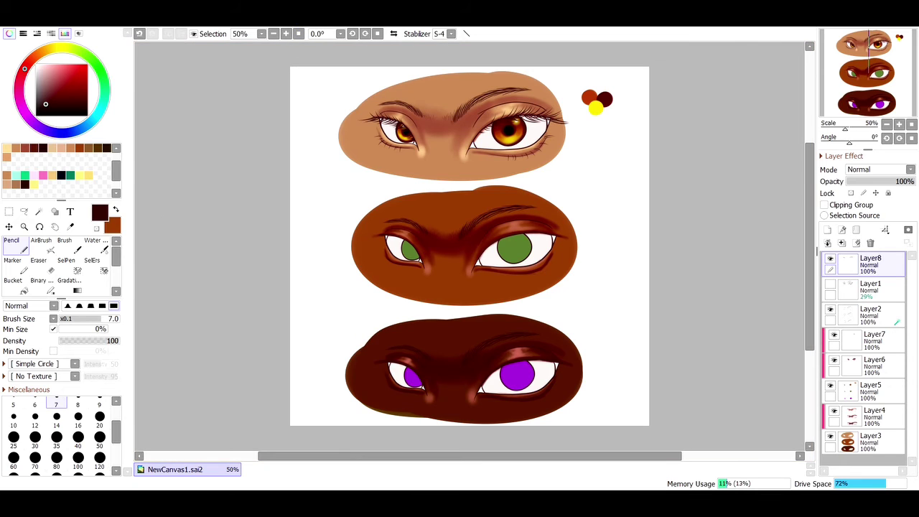
{"action": "left_click", "coordinate": [24, 227]}
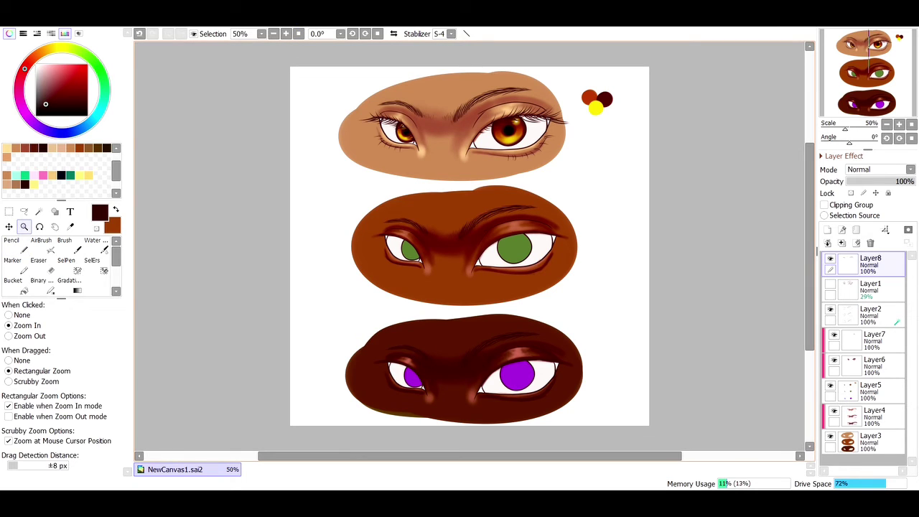
{"action": "left_click_drag", "start_coordinate": [361, 91], "coordinate": [561, 184]}
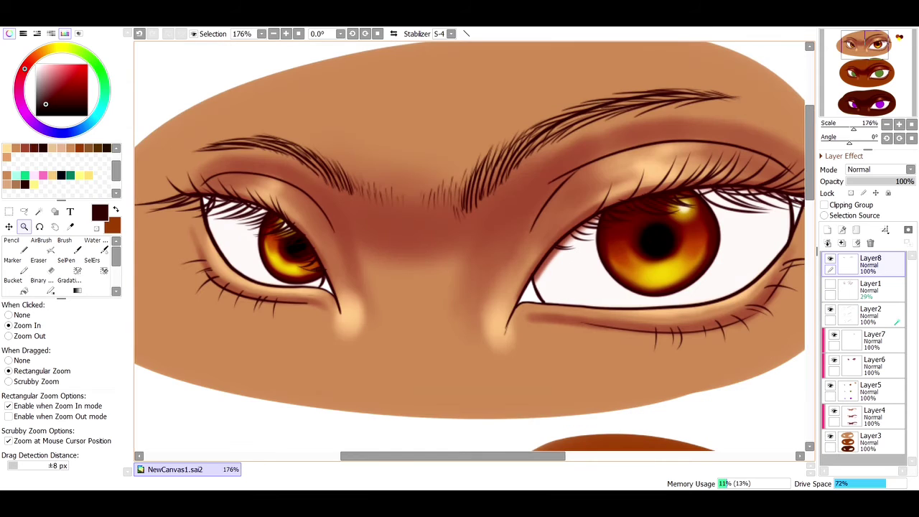
{"action": "mouse_move", "coordinate": [452, 456]}
{"action": "left_mouse_down"}
{"action": "mouse_move", "coordinate": [494, 456]}
{"action": "mouse_move", "coordinate": [447, 456]}
{"action": "left_mouse_up"}
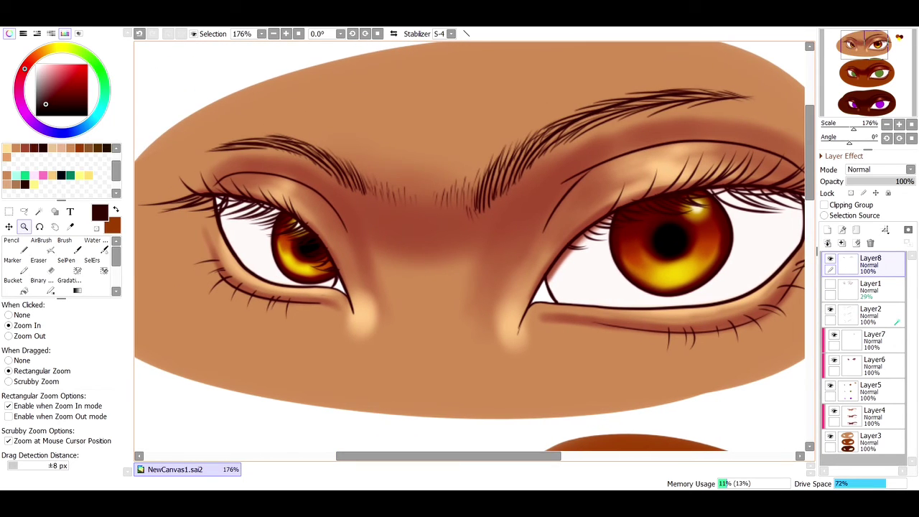
{"action": "left_click_drag", "start_coordinate": [448, 456], "coordinate": [480, 456]}
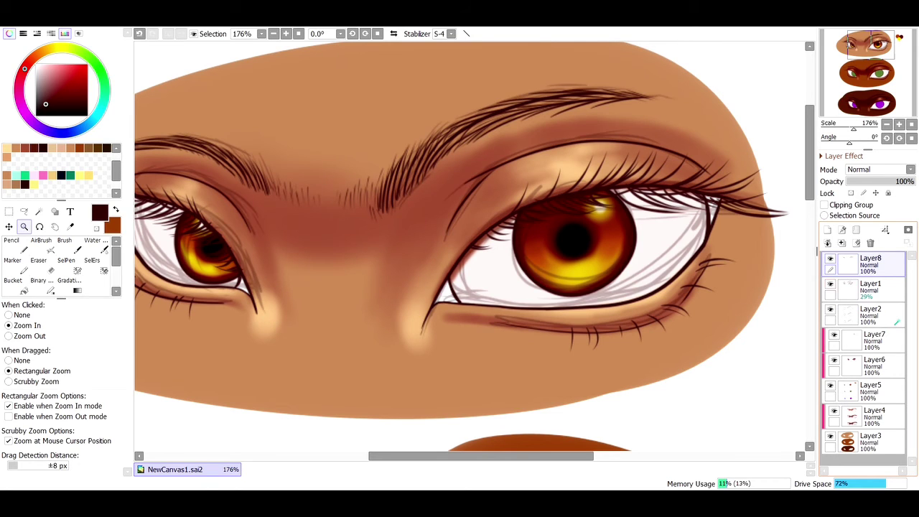
{"action": "left_click", "coordinate": [830, 284]}
{"action": "left_click", "coordinate": [40, 244]}
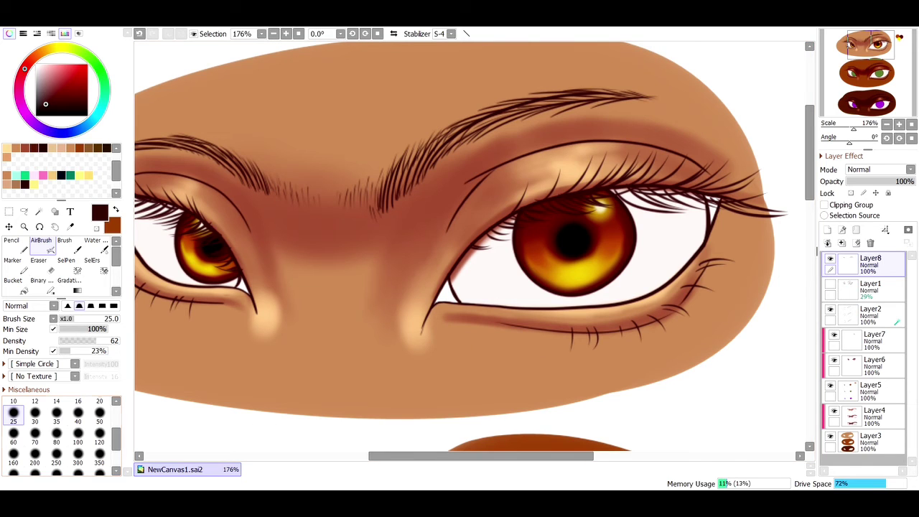
{"action": "left_click", "coordinate": [56, 412]}
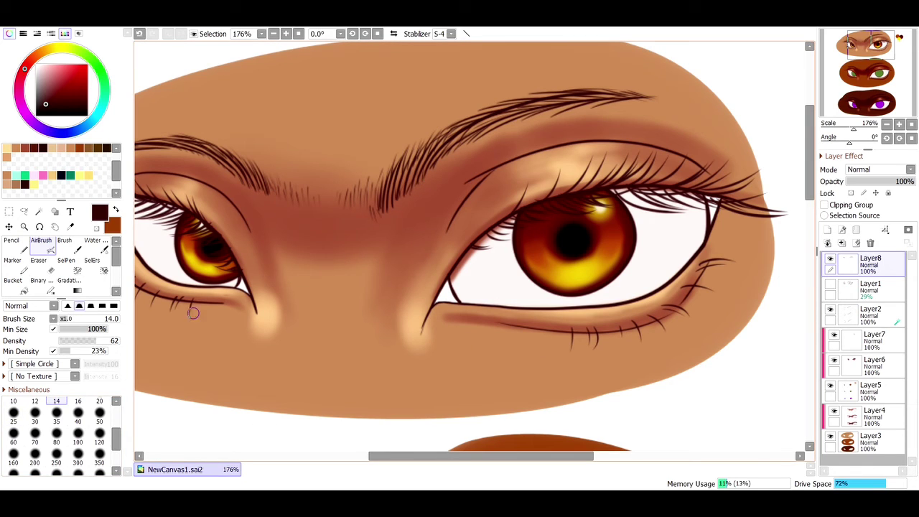
{"action": "left_click", "coordinate": [13, 412]}
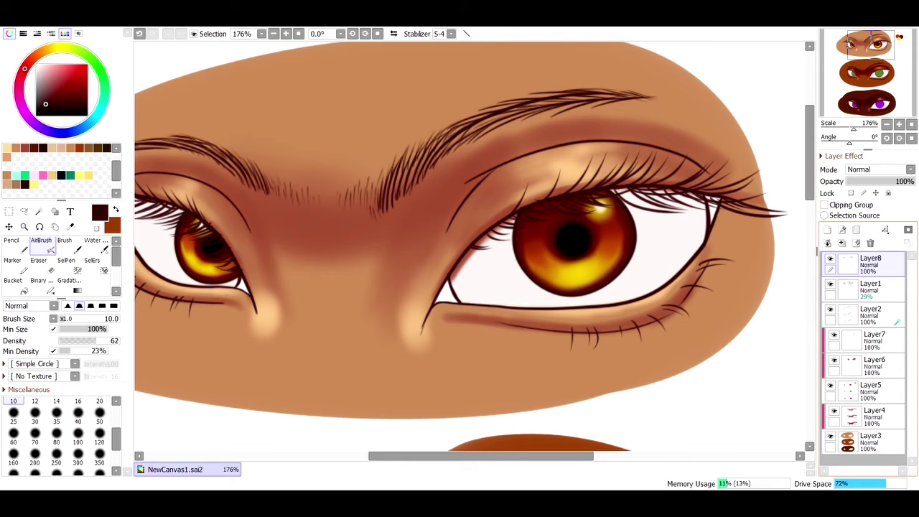
- Add a new layer directly above Layer7 and below the line art on Layer2
{"action": "left_click", "coordinate": [830, 283]}
{"action": "left_click", "coordinate": [896, 321]}
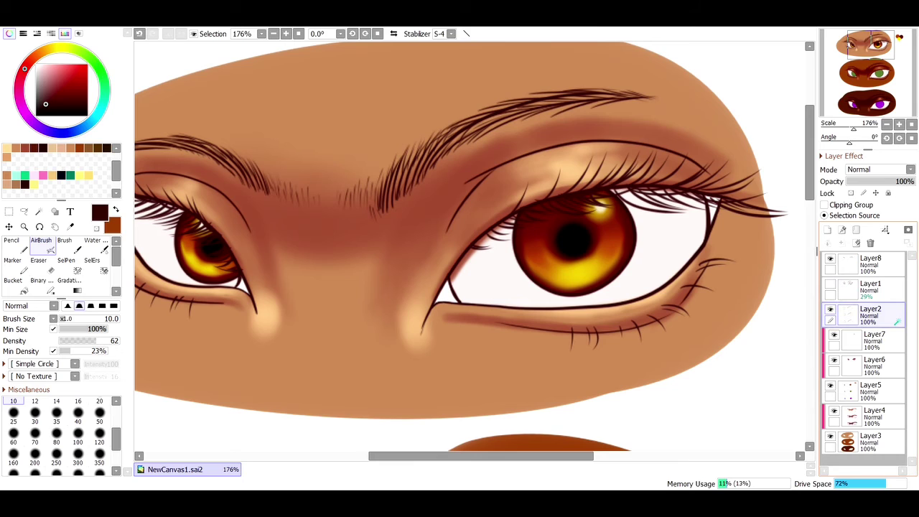
{"action": "left_click", "coordinate": [833, 360]}
{"action": "left_click", "coordinate": [833, 334]}
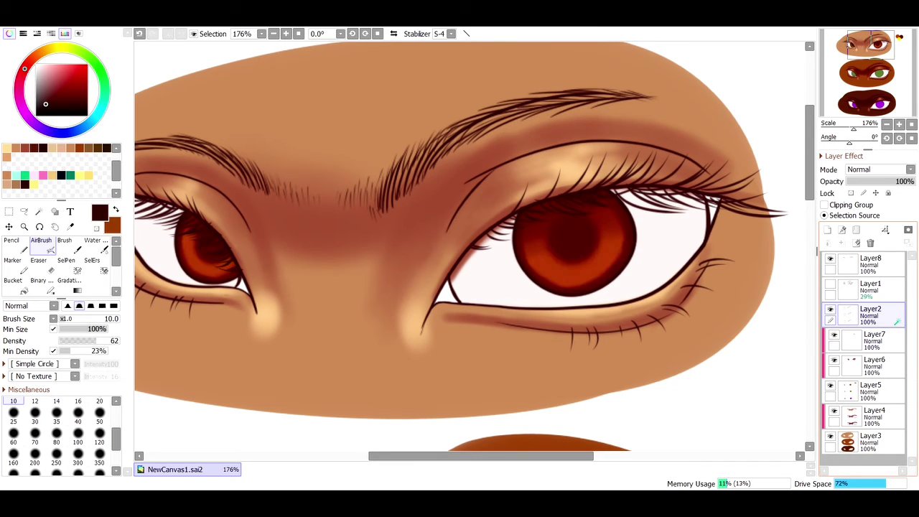
{"action": "left_click", "coordinate": [833, 360]}
{"action": "left_click", "coordinate": [892, 341]}
{"action": "left_click", "coordinate": [827, 230]}
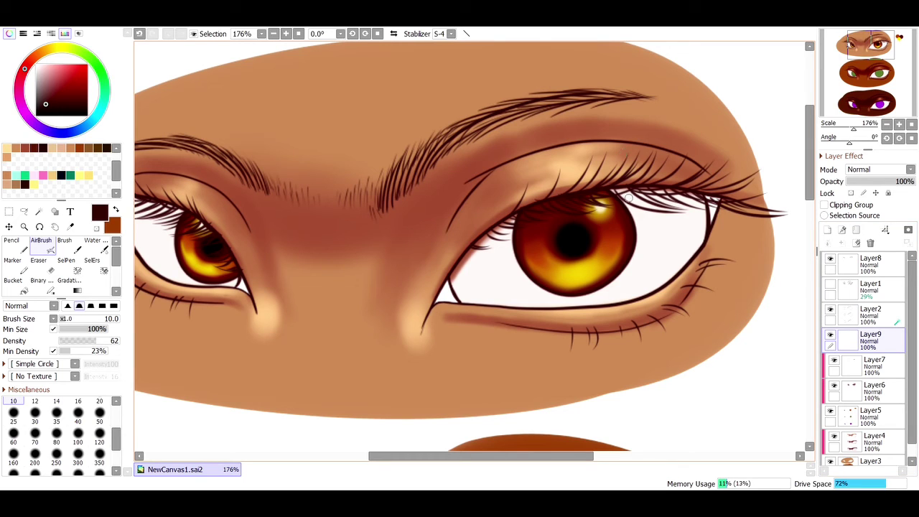
- Set the AirBrush's Min Size to 0% and paint thin, soft shadows under the larger top eye's upper and lower lashes
{"action": "left_click_drag", "start_coordinate": [614, 189], "coordinate": [668, 231]}
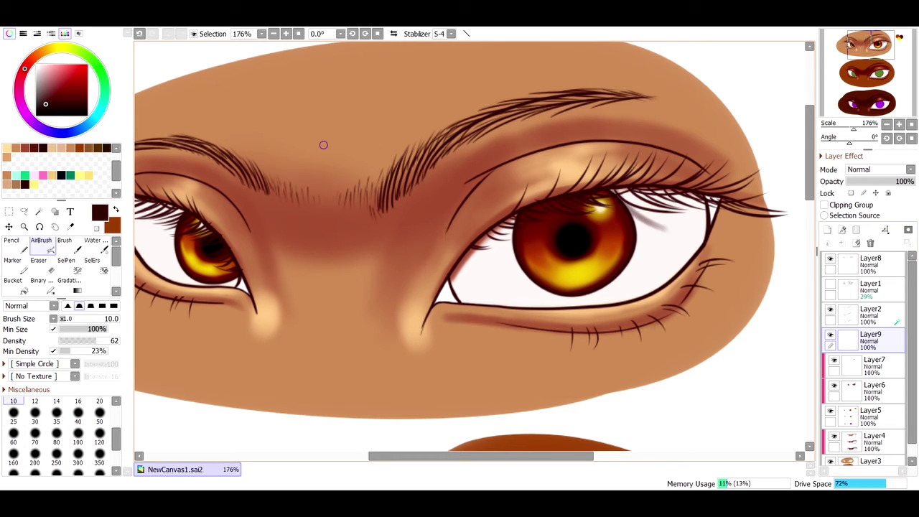
{"action": "left_click", "coordinate": [139, 33]}
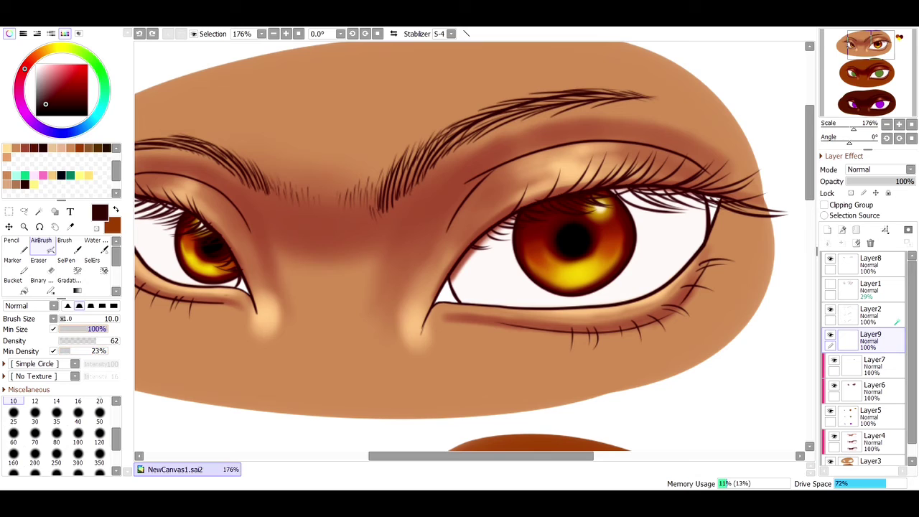
{"action": "left_click_drag", "start_coordinate": [95, 329], "coordinate": [57, 329]}
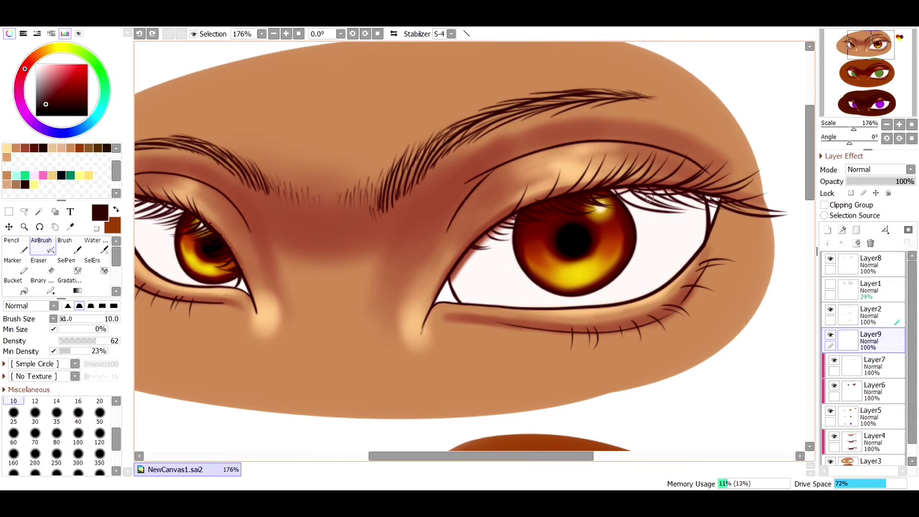
{"action": "mouse_move", "coordinate": [620, 192]}
{"action": "left_mouse_down"}
{"action": "mouse_move", "coordinate": [686, 215]}
{"action": "mouse_move", "coordinate": [652, 190]}
{"action": "mouse_move", "coordinate": [707, 225]}
{"action": "left_mouse_up"}
{"action": "mouse_move", "coordinate": [667, 189]}
{"action": "left_mouse_down"}
{"action": "mouse_move", "coordinate": [704, 217]}
{"action": "mouse_move", "coordinate": [735, 214]}
{"action": "left_mouse_up"}
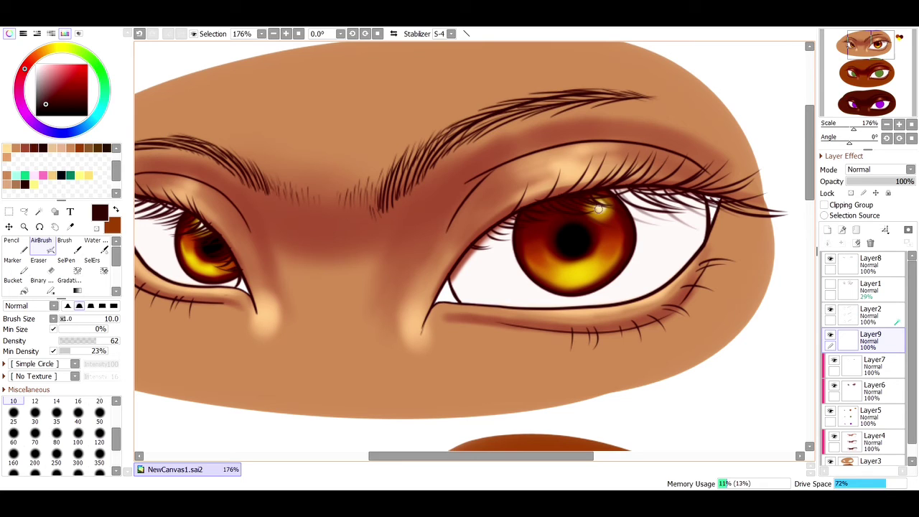
{"action": "left_click_drag", "start_coordinate": [598, 209], "coordinate": [618, 223]}
{"action": "mouse_move", "coordinate": [587, 200]}
{"action": "left_mouse_down"}
{"action": "mouse_move", "coordinate": [612, 226]}
{"action": "mouse_move", "coordinate": [644, 227]}
{"action": "left_mouse_up"}
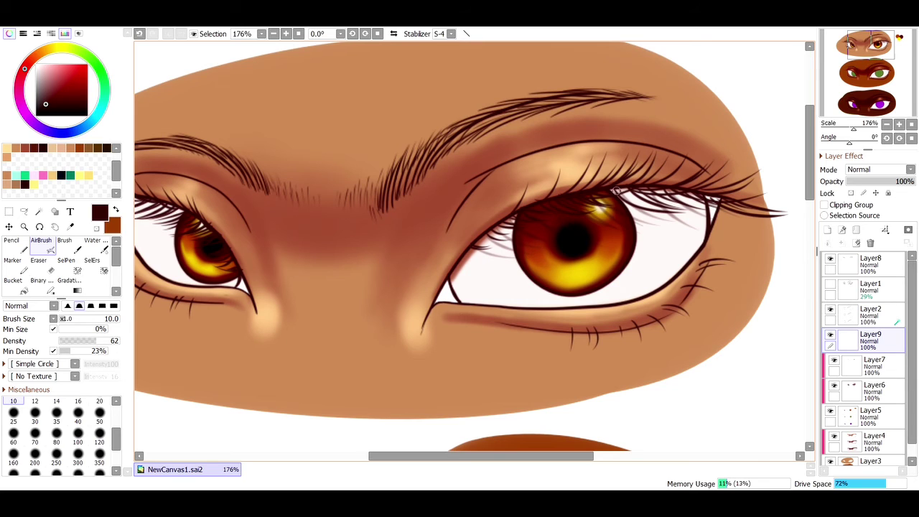
{"action": "mouse_move", "coordinate": [616, 191]}
{"action": "left_mouse_down"}
{"action": "mouse_move", "coordinate": [667, 224]}
{"action": "mouse_move", "coordinate": [689, 215]}
{"action": "left_mouse_up"}
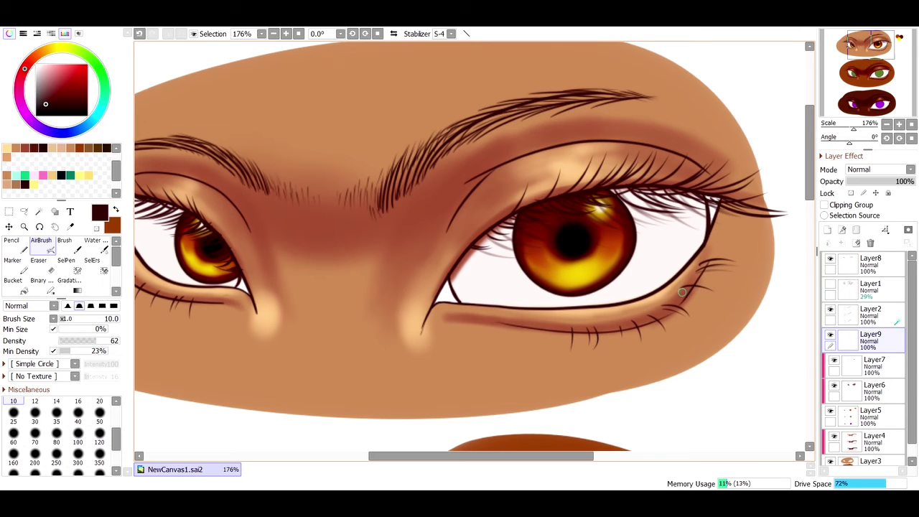
{"action": "left_click_drag", "start_coordinate": [687, 292], "coordinate": [714, 296]}
{"action": "mouse_move", "coordinate": [667, 314]}
{"action": "left_mouse_down"}
{"action": "mouse_move", "coordinate": [679, 316]}
{"action": "mouse_move", "coordinate": [643, 319]}
{"action": "mouse_move", "coordinate": [637, 338]}
{"action": "mouse_move", "coordinate": [623, 326]}
{"action": "mouse_move", "coordinate": [610, 344]}
{"action": "mouse_move", "coordinate": [591, 331]}
{"action": "mouse_move", "coordinate": [565, 346]}
{"action": "left_mouse_up"}
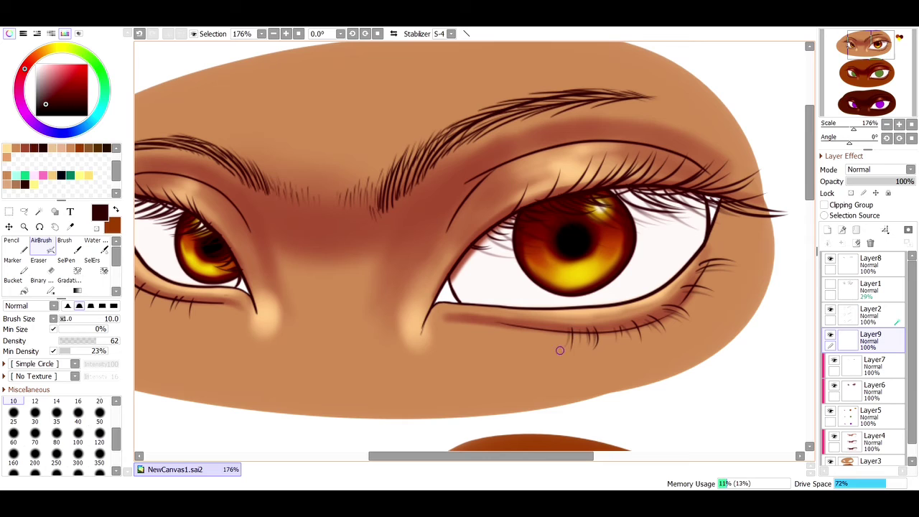
- Airbrush thin lash shadows over the white and iris and below the lower lid of the smaller top eye
{"action": "left_click_drag", "start_coordinate": [531, 456], "coordinate": [437, 456]}
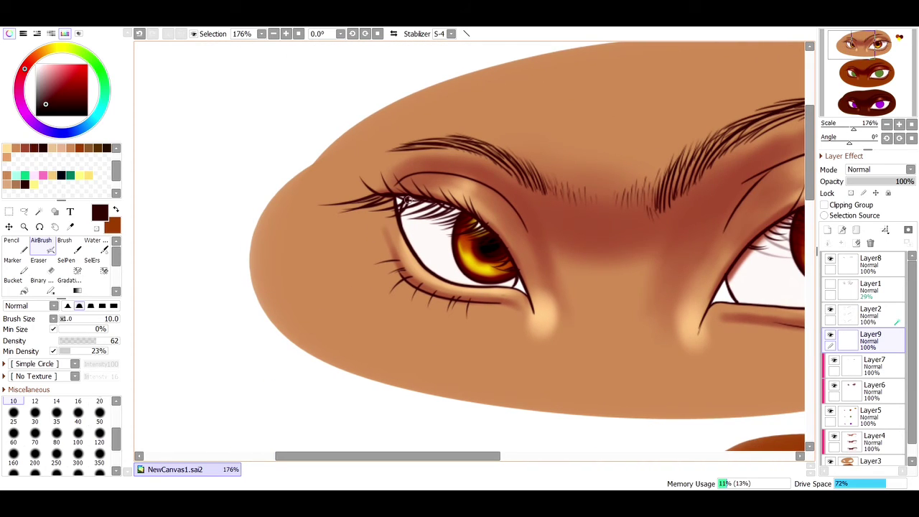
{"action": "mouse_move", "coordinate": [412, 200]}
{"action": "left_mouse_down"}
{"action": "mouse_move", "coordinate": [391, 219]}
{"action": "mouse_move", "coordinate": [412, 224]}
{"action": "mouse_move", "coordinate": [450, 207]}
{"action": "mouse_move", "coordinate": [420, 227]}
{"action": "mouse_move", "coordinate": [456, 215]}
{"action": "mouse_move", "coordinate": [415, 231]}
{"action": "mouse_move", "coordinate": [473, 230]}
{"action": "mouse_move", "coordinate": [448, 240]}
{"action": "mouse_move", "coordinate": [491, 231]}
{"action": "left_mouse_up"}
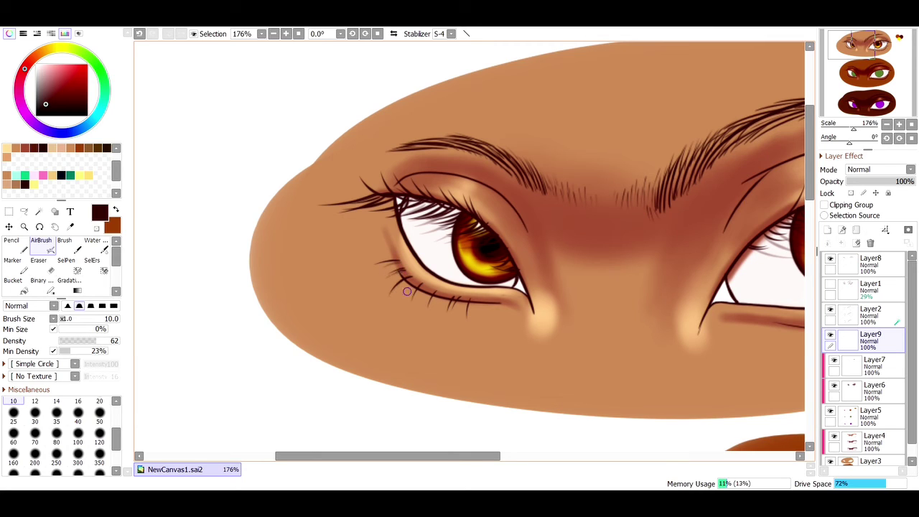
{"action": "mouse_move", "coordinate": [424, 289]}
{"action": "left_mouse_down"}
{"action": "mouse_move", "coordinate": [412, 303]}
{"action": "mouse_move", "coordinate": [422, 311]}
{"action": "mouse_move", "coordinate": [480, 320]}
{"action": "left_mouse_up"}
- Paint a dark yellowish-green swatch beside the green swatch next to the middle eye set, using the Pencil at size 50
{"action": "left_click", "coordinate": [298, 34]}
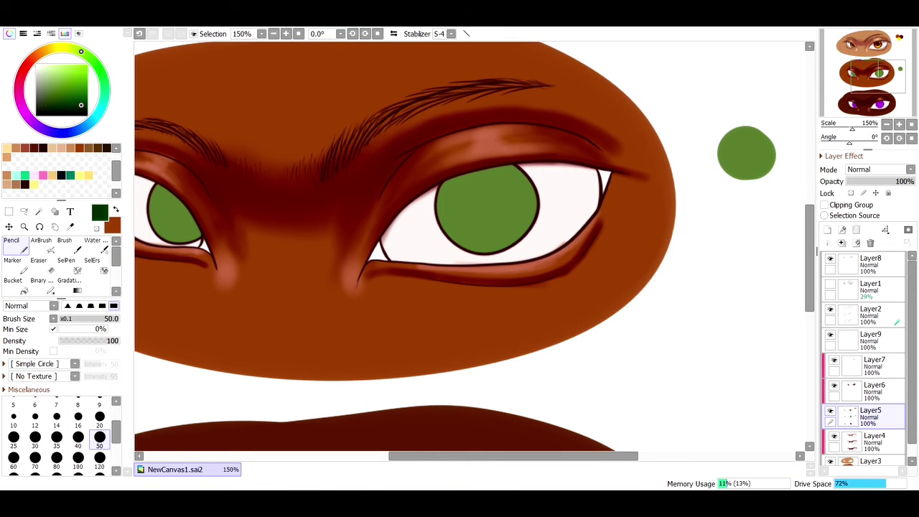
{"action": "left_click", "coordinate": [82, 105]}
{"action": "mouse_move", "coordinate": [786, 177]}
{"action": "left_mouse_down"}
{"action": "mouse_move", "coordinate": [804, 196]}
{"action": "mouse_move", "coordinate": [773, 179]}
{"action": "mouse_move", "coordinate": [779, 214]}
{"action": "left_mouse_up"}
{"action": "key", "text": "ctrl+z"}
{"action": "left_click", "coordinate": [71, 48]}
{"action": "key", "text": "ctrl+z"}
{"action": "left_click", "coordinate": [67, 48]}
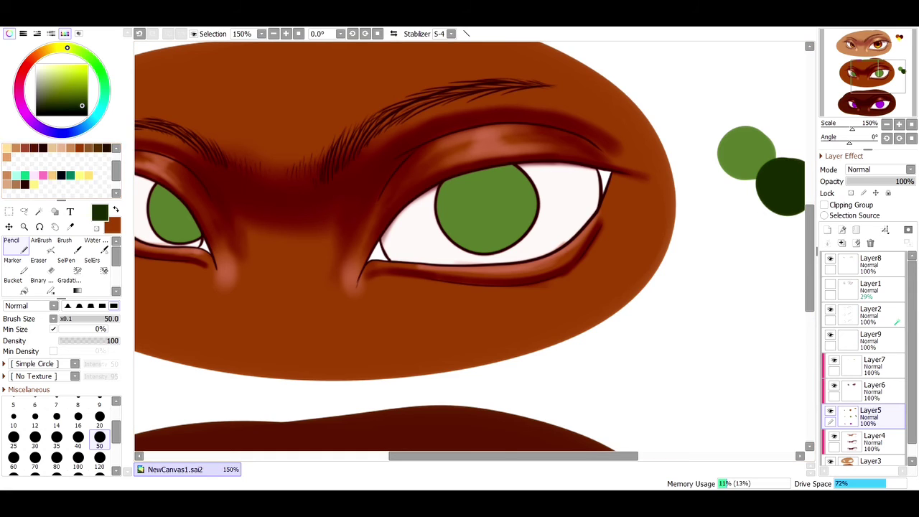
- Choose a bright orange and paint a third swatch below the two green ones
{"action": "left_click", "coordinate": [25, 69]}
{"action": "left_click_drag", "start_coordinate": [73, 69], "coordinate": [88, 64]}
{"action": "left_click_drag", "start_coordinate": [32, 60], "coordinate": [41, 53]}
{"action": "mouse_move", "coordinate": [742, 195]}
{"action": "left_mouse_down"}
{"action": "mouse_move", "coordinate": [722, 191]}
{"action": "mouse_move", "coordinate": [751, 205]}
{"action": "left_mouse_up"}
- Sample the dark green swatch and airbrush the rim and center of the larger green iris on Layer6, starting at size 50
{"action": "left_click", "coordinate": [69, 227]}
{"action": "left_click", "coordinate": [784, 188]}
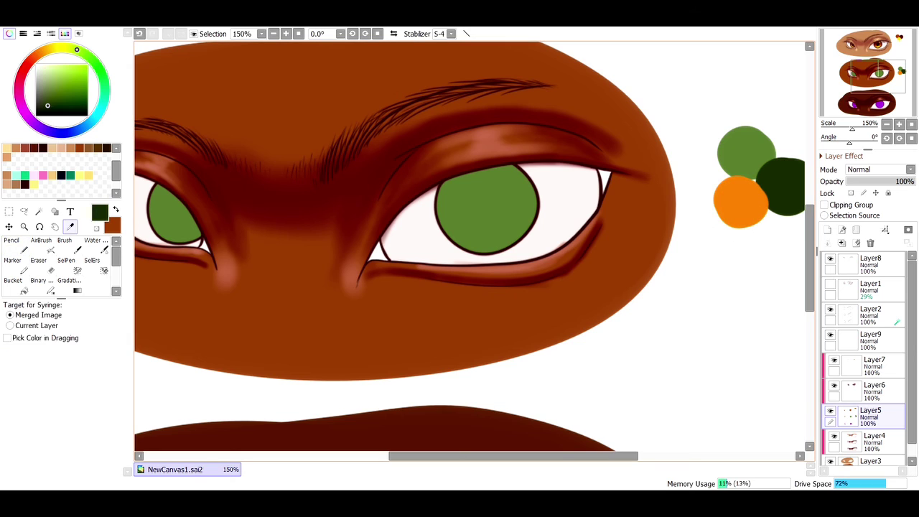
{"action": "left_click", "coordinate": [41, 245]}
{"action": "left_click", "coordinate": [833, 385]}
{"action": "left_click", "coordinate": [833, 385]}
{"action": "left_click", "coordinate": [874, 388]}
{"action": "left_click", "coordinate": [99, 413]}
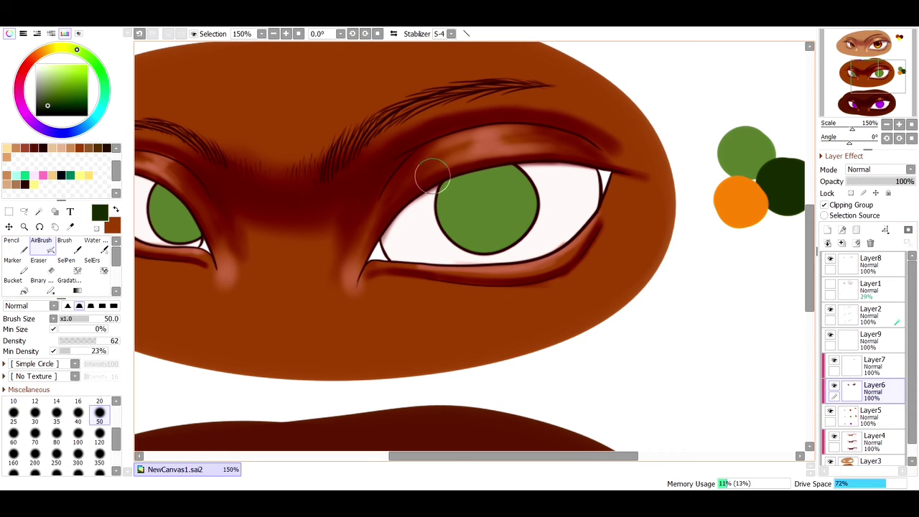
{"action": "mouse_move", "coordinate": [429, 169]}
{"action": "left_mouse_down"}
{"action": "mouse_move", "coordinate": [455, 262]}
{"action": "mouse_move", "coordinate": [521, 250]}
{"action": "mouse_move", "coordinate": [488, 267]}
{"action": "mouse_move", "coordinate": [547, 169]}
{"action": "mouse_move", "coordinate": [521, 149]}
{"action": "mouse_move", "coordinate": [528, 173]}
{"action": "left_mouse_up"}
{"action": "mouse_move", "coordinate": [482, 207]}
{"action": "left_mouse_down"}
{"action": "mouse_move", "coordinate": [478, 190]}
{"action": "mouse_move", "coordinate": [495, 204]}
{"action": "left_mouse_up"}
- Airbrush the rim and center of the smaller green iris in dark green at size 25, finishing with a soft size 70 dab
{"action": "left_click_drag", "start_coordinate": [474, 343], "coordinate": [596, 344]}
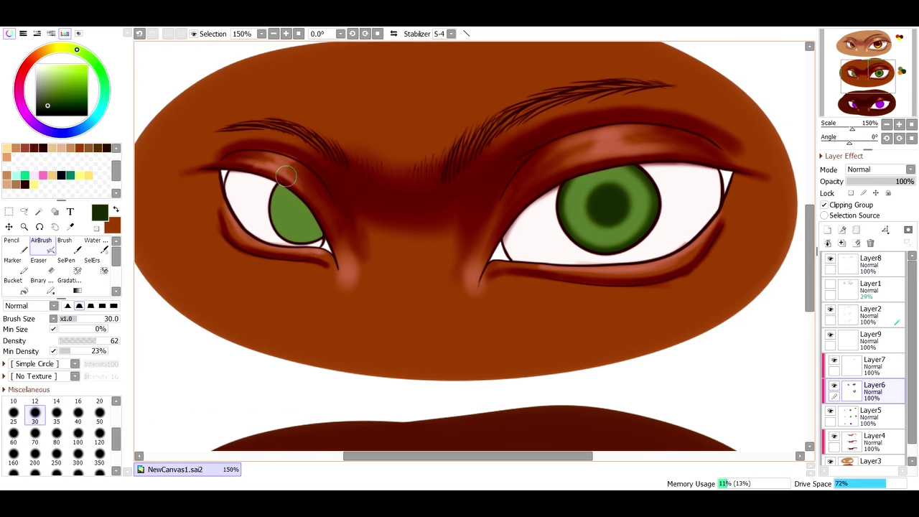
{"action": "left_click", "coordinate": [14, 412]}
{"action": "mouse_move", "coordinate": [271, 176]}
{"action": "left_mouse_down"}
{"action": "mouse_move", "coordinate": [269, 244]}
{"action": "mouse_move", "coordinate": [272, 224]}
{"action": "mouse_move", "coordinate": [285, 245]}
{"action": "mouse_move", "coordinate": [332, 234]}
{"action": "left_mouse_up"}
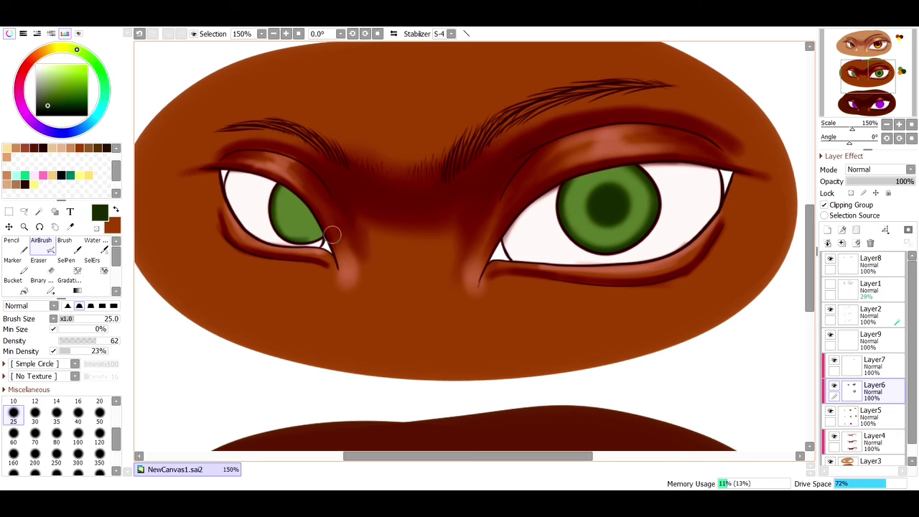
{"action": "left_click", "coordinate": [139, 33]}
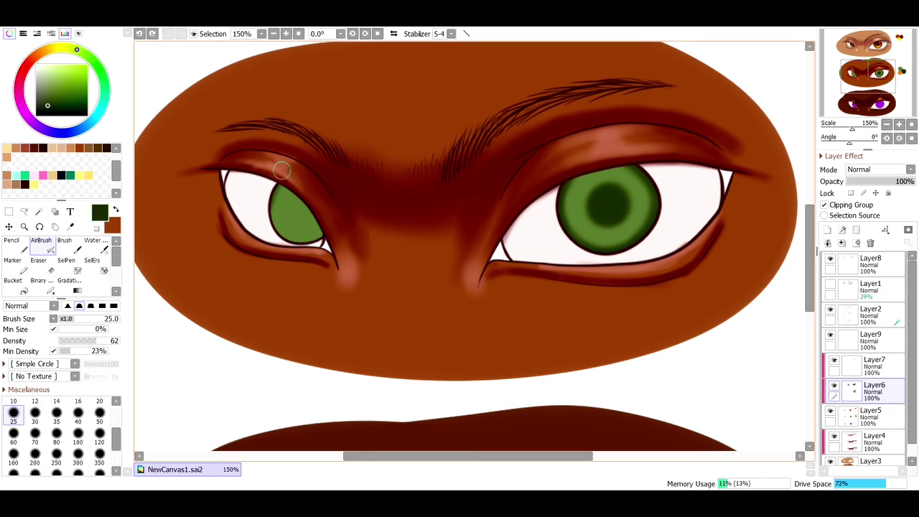
{"action": "mouse_move", "coordinate": [266, 208]}
{"action": "left_mouse_down"}
{"action": "mouse_move", "coordinate": [287, 246]}
{"action": "mouse_move", "coordinate": [332, 234]}
{"action": "mouse_move", "coordinate": [286, 245]}
{"action": "mouse_move", "coordinate": [272, 185]}
{"action": "mouse_move", "coordinate": [332, 224]}
{"action": "mouse_move", "coordinate": [303, 252]}
{"action": "left_mouse_up"}
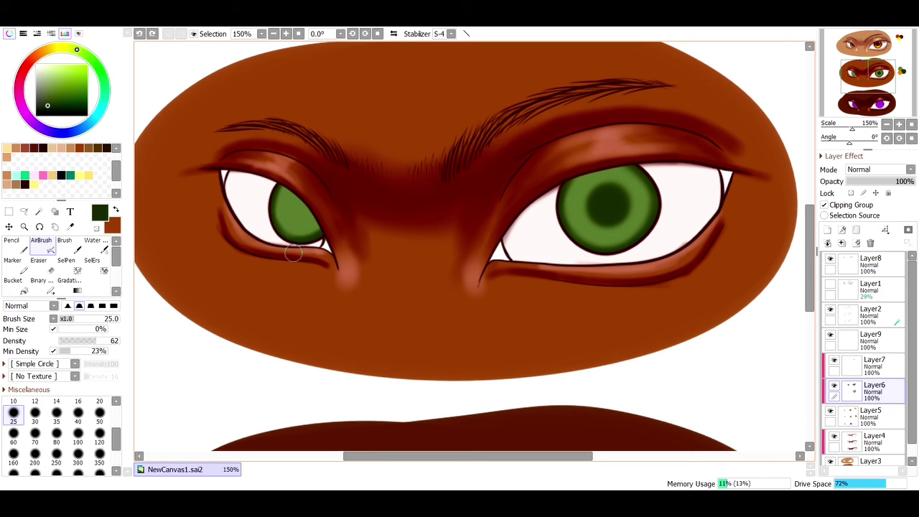
{"action": "mouse_move", "coordinate": [302, 201]}
{"action": "left_mouse_down"}
{"action": "mouse_move", "coordinate": [314, 216]}
{"action": "mouse_move", "coordinate": [301, 201]}
{"action": "mouse_move", "coordinate": [305, 216]}
{"action": "left_mouse_up"}
{"action": "left_click", "coordinate": [99, 433]}
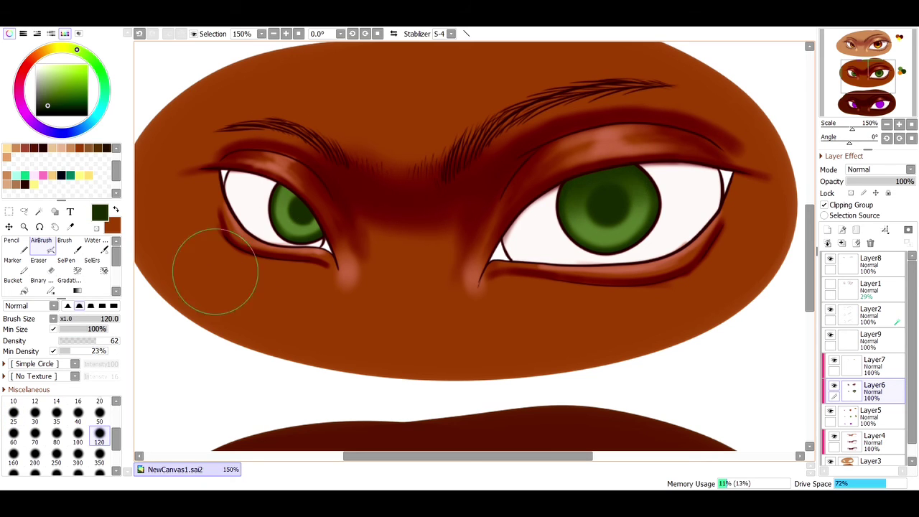
{"action": "left_click", "coordinate": [35, 432]}
{"action": "left_click", "coordinate": [302, 207]}
- Sample the orange swatch beside the middle eye set as the AirBrush color and set the brush size to 25
{"action": "left_click", "coordinate": [70, 227]}
{"action": "mouse_move", "coordinate": [468, 456]}
{"action": "left_mouse_down"}
{"action": "mouse_move", "coordinate": [532, 455]}
{"action": "mouse_move", "coordinate": [471, 456]}
{"action": "left_mouse_up"}
{"action": "left_click", "coordinate": [689, 203]}
{"action": "left_click", "coordinate": [42, 246]}
{"action": "left_click", "coordinate": [35, 413]}
{"action": "left_click", "coordinate": [14, 414]}
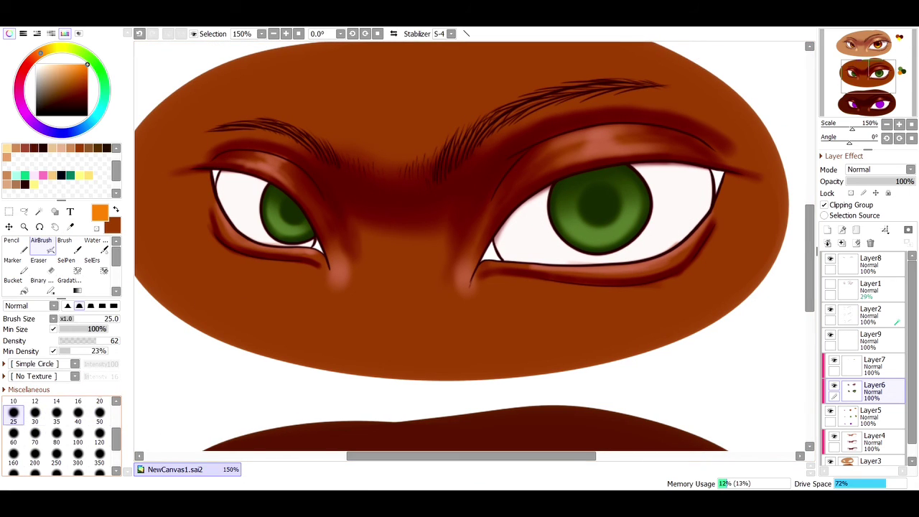
- Try airbrushing orange arcs along the lower part of both green irises on Layer6, and undo them
{"action": "mouse_move", "coordinate": [576, 229]}
{"action": "left_mouse_down"}
{"action": "mouse_move", "coordinate": [632, 212]}
{"action": "mouse_move", "coordinate": [590, 235]}
{"action": "mouse_move", "coordinate": [632, 219]}
{"action": "left_mouse_up"}
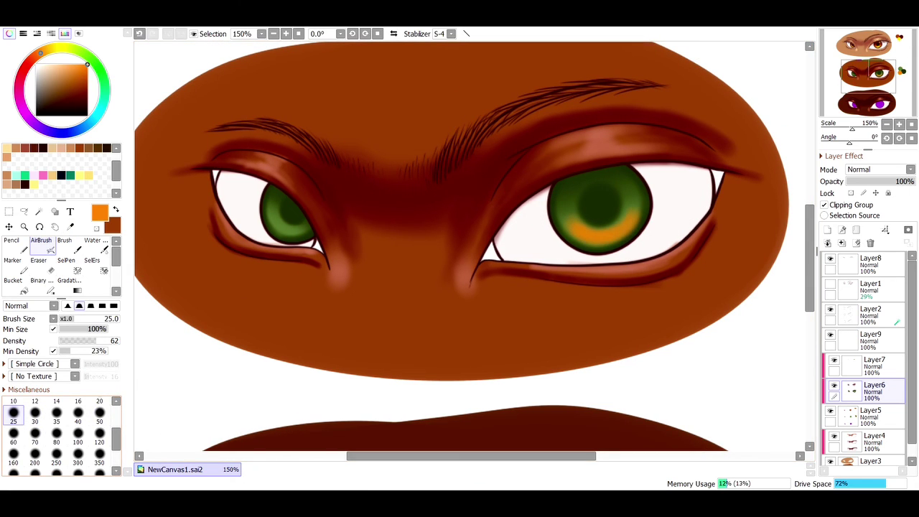
{"action": "left_click", "coordinate": [78, 401]}
{"action": "key", "text": "e"}
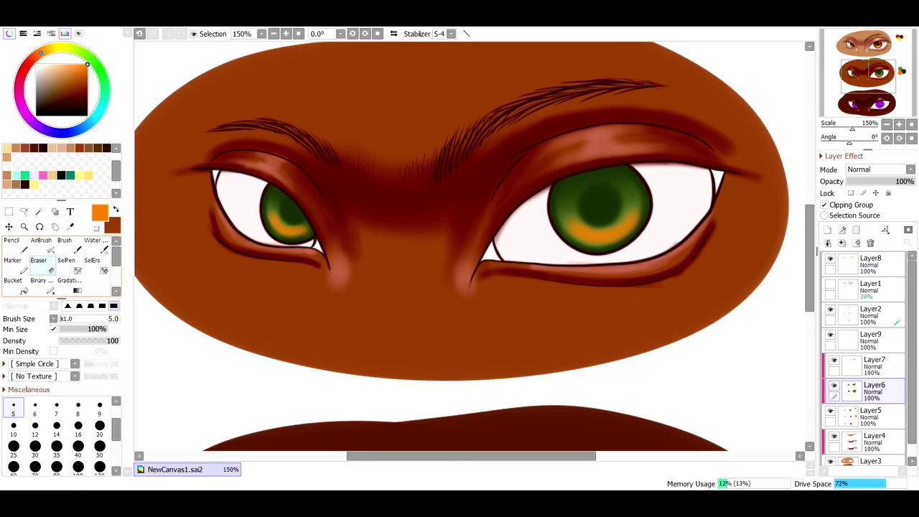
{"action": "left_click", "coordinate": [140, 34]}
{"action": "left_click", "coordinate": [140, 33]}
{"action": "left_click", "coordinate": [139, 34]}
{"action": "left_click", "coordinate": [139, 34]}
- Airbrush an orange glow along the lower part of both green irises on Layer7, using size 35 for the larger one
{"action": "left_click", "coordinate": [873, 366]}
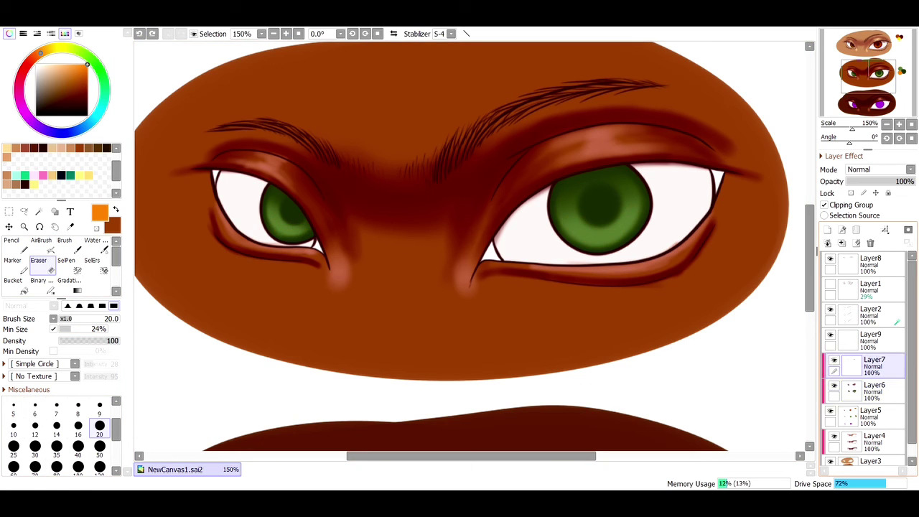
{"action": "left_click", "coordinate": [42, 246]}
{"action": "mouse_move", "coordinate": [275, 210]}
{"action": "left_mouse_down"}
{"action": "mouse_move", "coordinate": [276, 221]}
{"action": "mouse_move", "coordinate": [308, 230]}
{"action": "left_mouse_up"}
{"action": "left_click", "coordinate": [56, 412]}
{"action": "left_click_drag", "start_coordinate": [621, 228], "coordinate": [589, 238]}
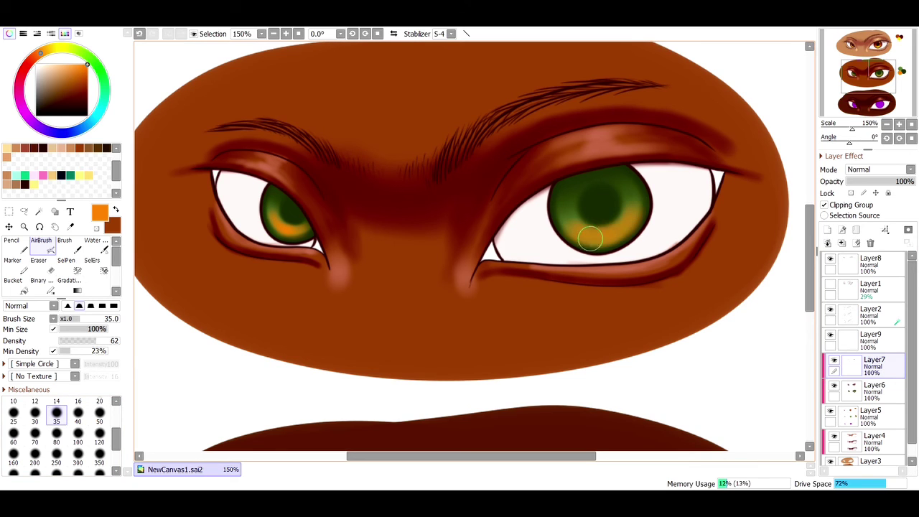
- Set the Eraser's minimum size to 100% and density to 26, and try softening the larger iris's orange glow at size 16
{"action": "key", "text": "e"}
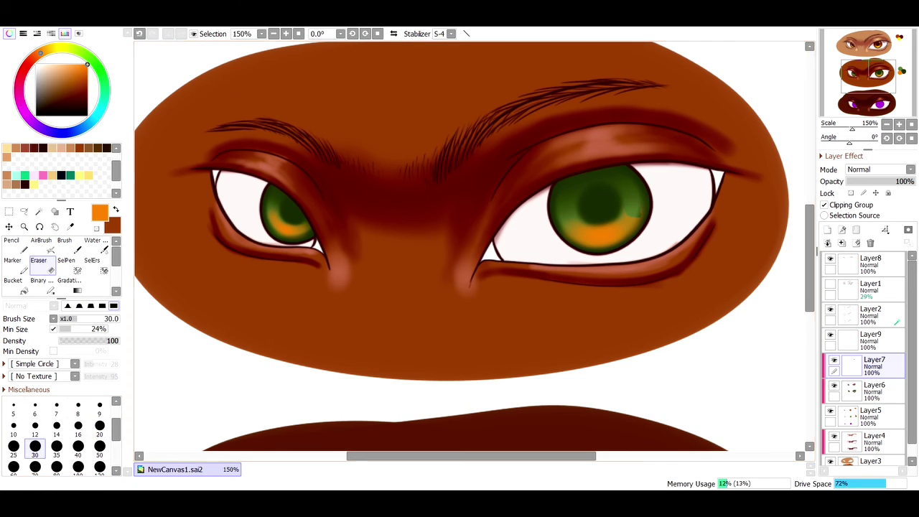
{"action": "key", "text": "ctrl+z"}
{"action": "left_click_drag", "start_coordinate": [84, 330], "coordinate": [111, 330]}
{"action": "left_click_drag", "start_coordinate": [79, 341], "coordinate": [74, 341]}
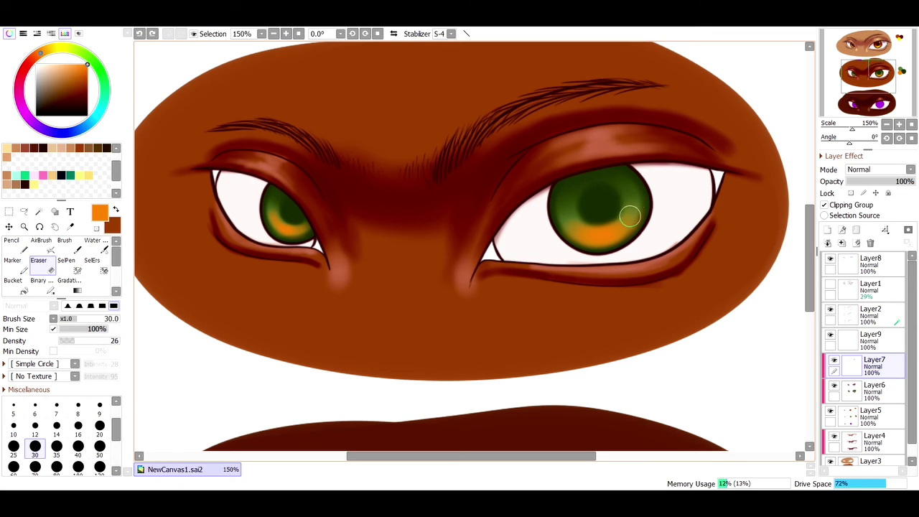
{"action": "key", "text": "bracketleft"}
{"action": "key", "text": "bracketleft"}
{"action": "key", "text": "bracketleft"}
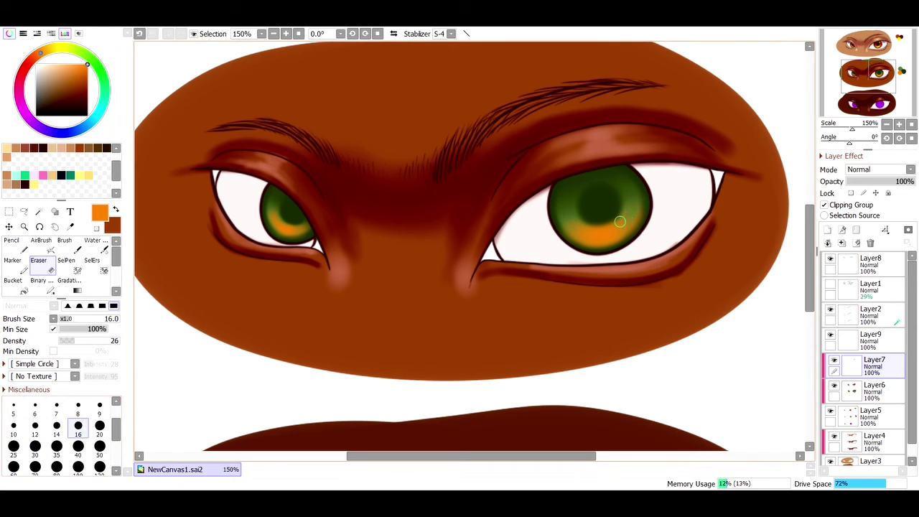
{"action": "left_click", "coordinate": [139, 34]}
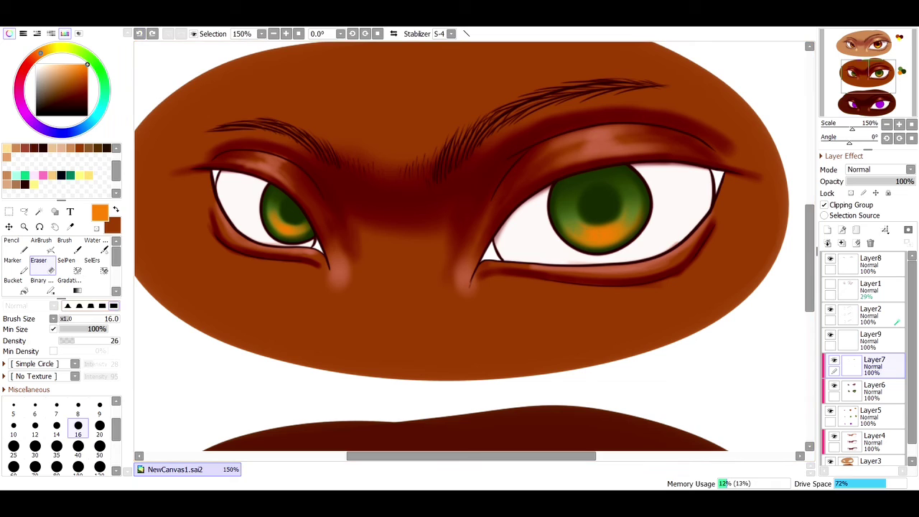
- Soften the orange glow on both green irises with the Eraser at density 13, going from size 20 down to 10
{"action": "left_click", "coordinate": [67, 341]}
{"action": "left_click", "coordinate": [100, 426]}
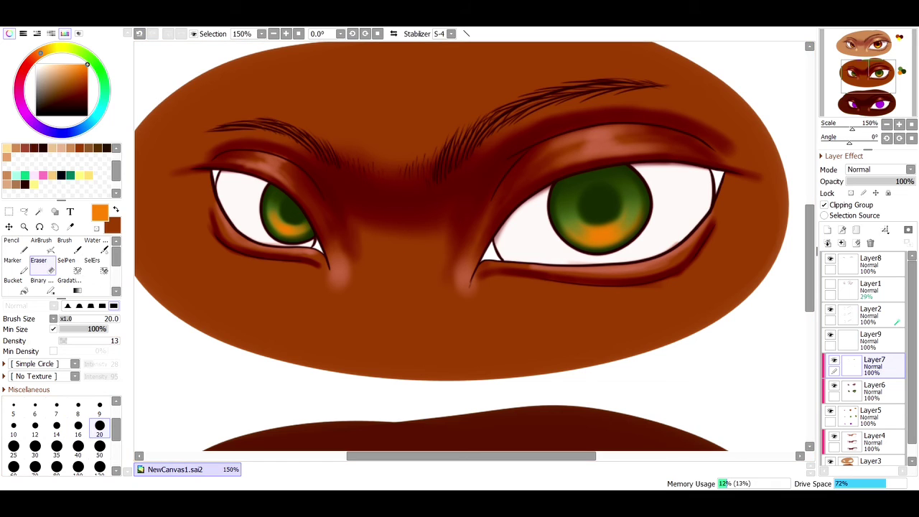
{"action": "key", "text": "bracketleft"}
{"action": "key", "text": "bracketleft"}
{"action": "key", "text": "bracketleft"}
{"action": "key", "text": "bracketleft"}
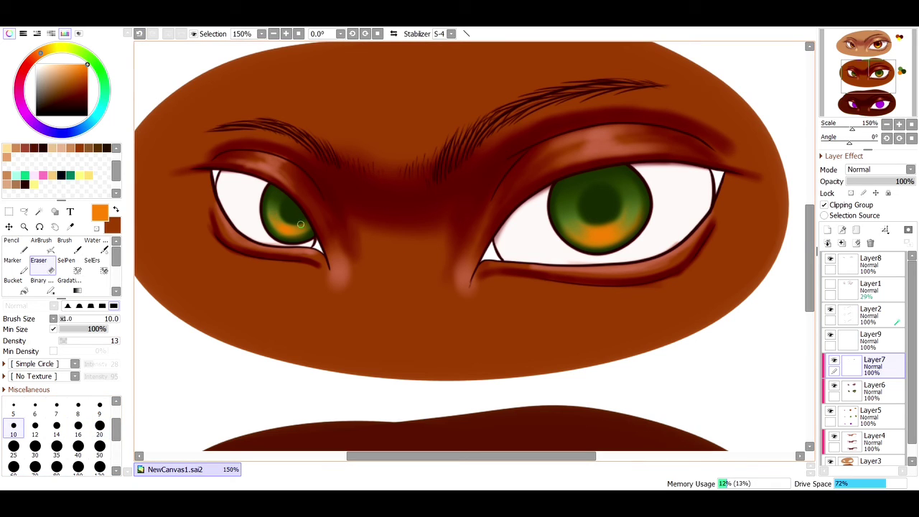
- Airbrush an orange spot on the upper part of each green iris, using size 50 for the larger and 35 for the smaller
{"action": "key", "text": "v"}
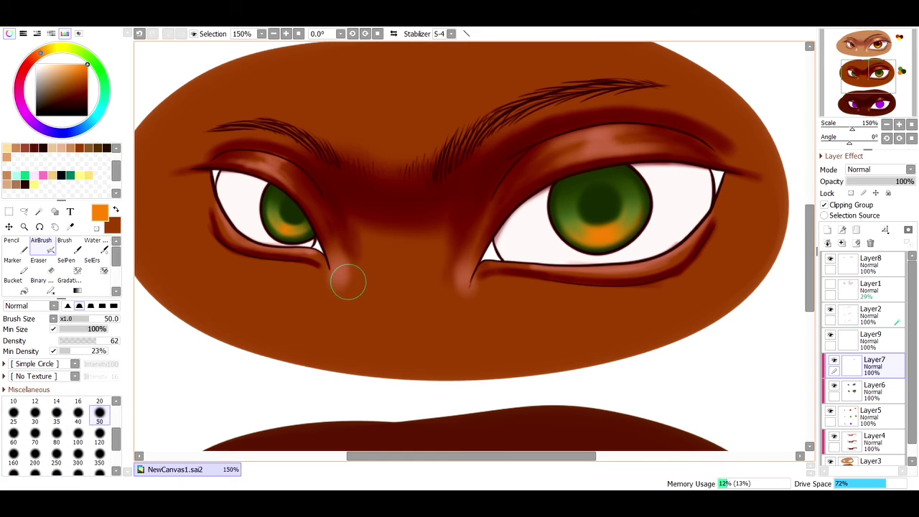
{"action": "left_click_drag", "start_coordinate": [617, 178], "coordinate": [622, 182]}
{"action": "left_click", "coordinate": [57, 413]}
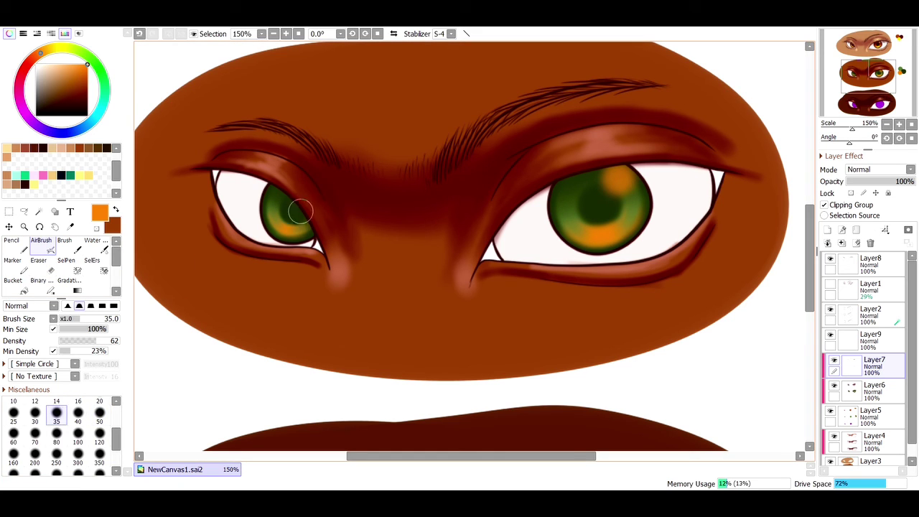
{"action": "left_click_drag", "start_coordinate": [299, 208], "coordinate": [294, 204]}
- Airbrush white highlights at size 25 inside the orange spots on both green irises
{"action": "left_click", "coordinate": [36, 64]}
{"action": "key", "text": "bracketleft"}
{"action": "key", "text": "bracketleft"}
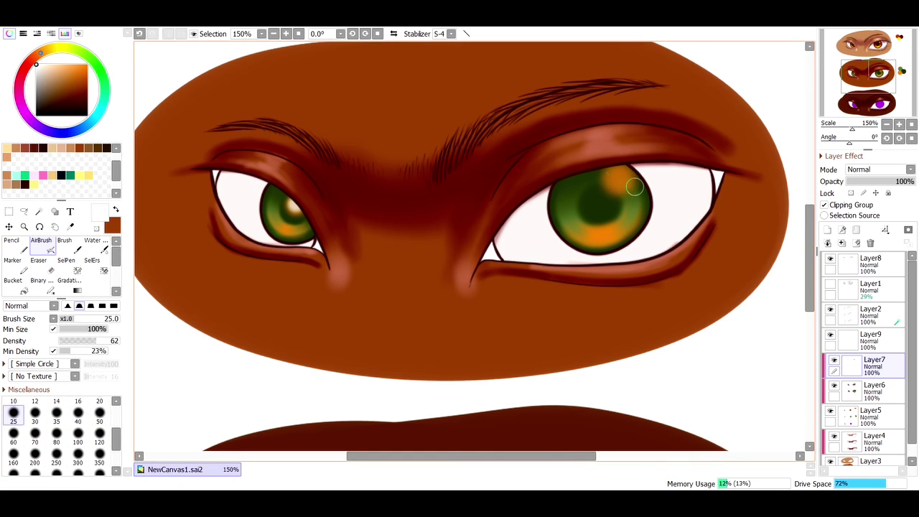
{"action": "left_click_drag", "start_coordinate": [614, 176], "coordinate": [617, 177]}
- Airbrush black pupils in the centers of both green irises on Layer6 at size 30
{"action": "left_click", "coordinate": [874, 391]}
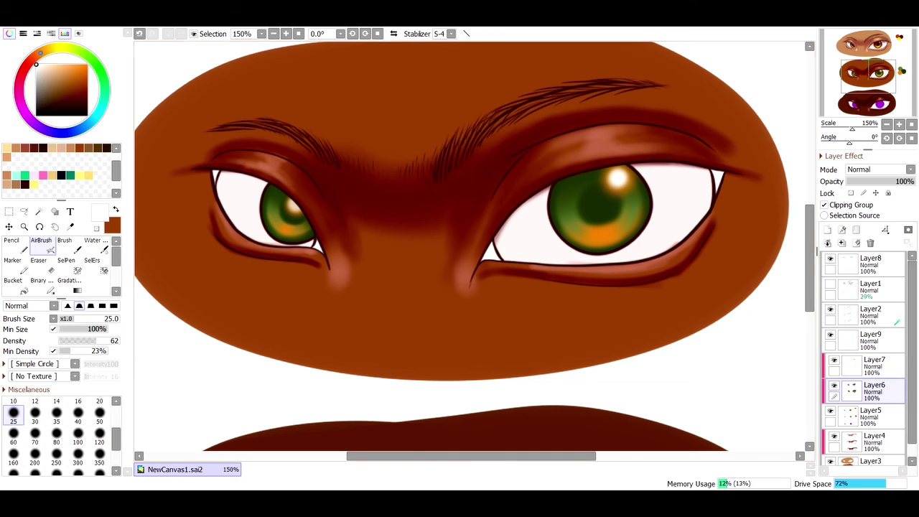
{"action": "left_click", "coordinate": [37, 115]}
{"action": "left_click_drag", "start_coordinate": [106, 89], "coordinate": [99, 69]}
{"action": "key", "text": "bracketright"}
{"action": "left_click_drag", "start_coordinate": [599, 207], "coordinate": [600, 208]}
{"action": "left_click_drag", "start_coordinate": [291, 214], "coordinate": [289, 218]}
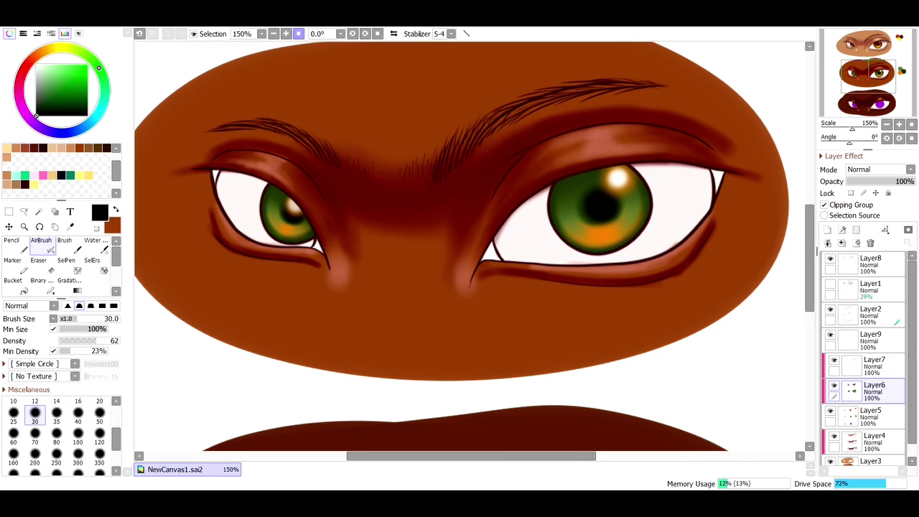
- Sample the purple iris color and paint a swatch beside the bottom eye set on Layer5, using the Pencil at size 50
{"action": "left_click", "coordinate": [299, 34]}
{"action": "left_click", "coordinate": [24, 227]}
{"action": "left_click", "coordinate": [512, 404]}
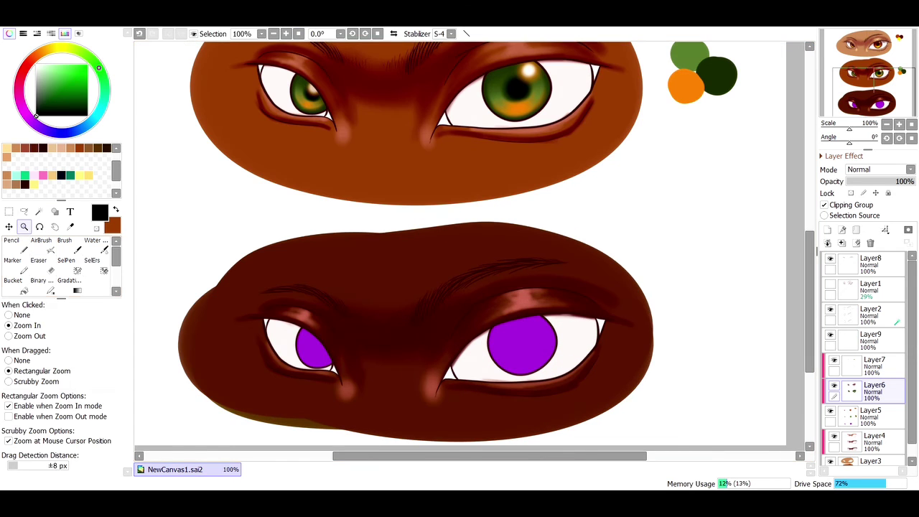
{"action": "left_click", "coordinate": [70, 227]}
{"action": "left_click", "coordinate": [522, 346]}
{"action": "left_click", "coordinate": [16, 246]}
{"action": "left_click", "coordinate": [870, 416]}
{"action": "left_click", "coordinate": [695, 309]}
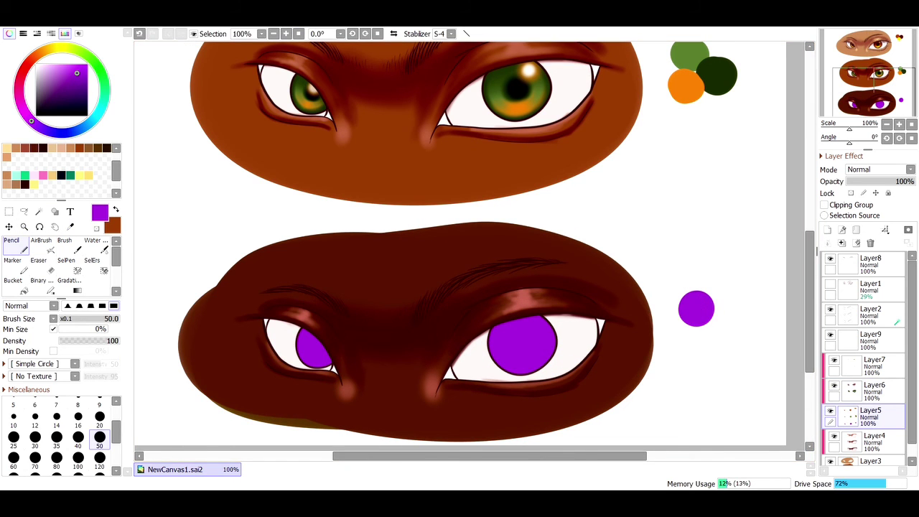
- Paint a dark purple swatch and a bright magenta swatch next to the purple one, using the Pencil at size 50
{"action": "left_click", "coordinate": [87, 105]}
{"action": "left_click", "coordinate": [721, 314]}
{"action": "left_click_drag", "start_coordinate": [714, 330], "coordinate": [727, 310]}
{"action": "left_click", "coordinate": [26, 114]}
{"action": "left_click", "coordinate": [21, 105]}
{"action": "left_click", "coordinate": [87, 64]}
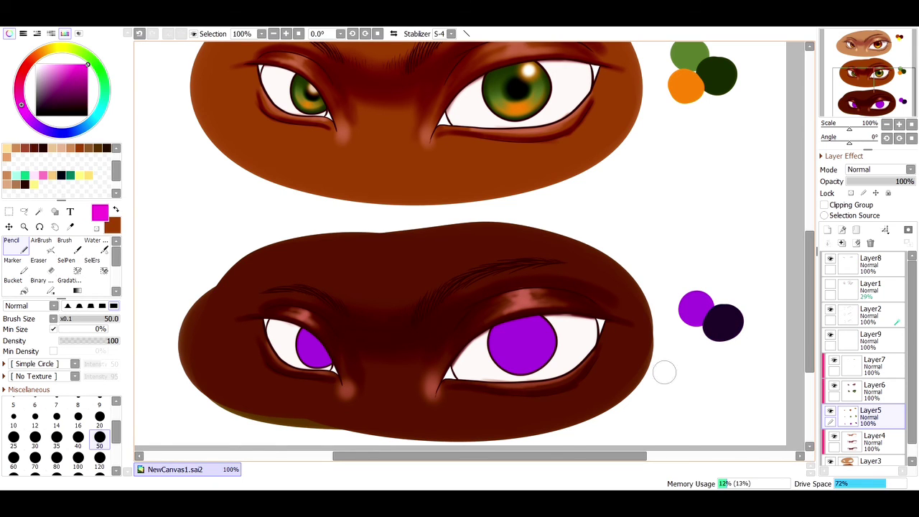
{"action": "left_click", "coordinate": [694, 338]}
- Sample the dark purple swatch and airbrush the rim of the larger purple iris on Layer6 at size 30
{"action": "left_click", "coordinate": [71, 226]}
{"action": "left_click", "coordinate": [723, 322]}
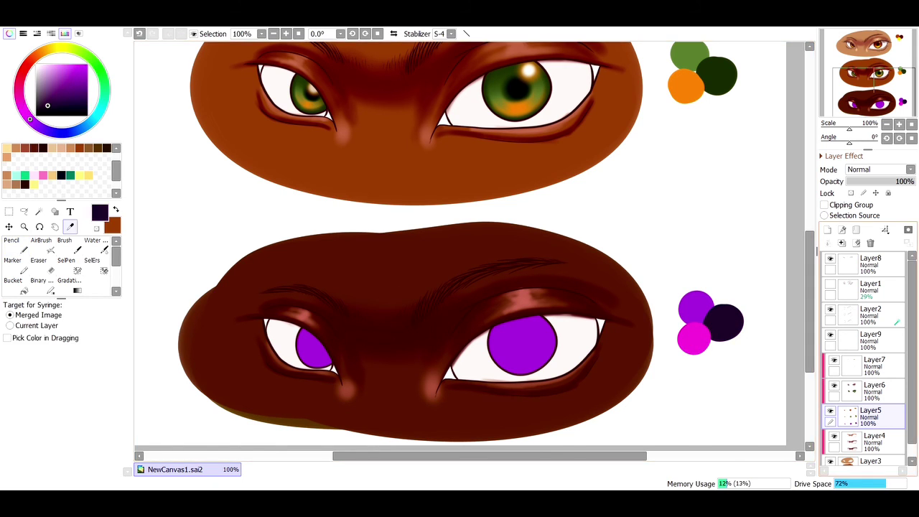
{"action": "left_click", "coordinate": [874, 390]}
{"action": "left_click", "coordinate": [24, 226]}
{"action": "left_click", "coordinate": [526, 386]}
{"action": "left_click", "coordinate": [533, 385], "text": "ctrl"}
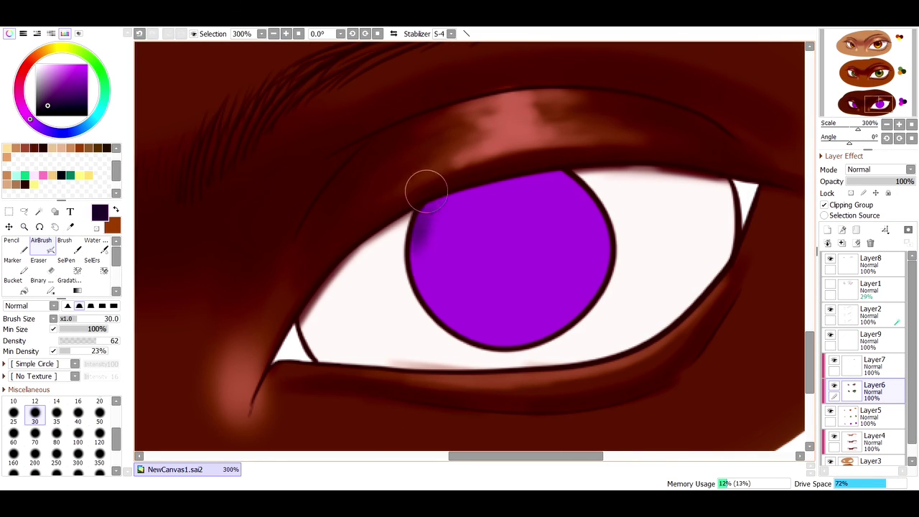
{"action": "mouse_move", "coordinate": [426, 181]}
{"action": "left_mouse_down"}
{"action": "mouse_move", "coordinate": [401, 227]}
{"action": "mouse_move", "coordinate": [402, 289]}
{"action": "mouse_move", "coordinate": [404, 256]}
{"action": "mouse_move", "coordinate": [440, 331]}
{"action": "mouse_move", "coordinate": [442, 359]}
{"action": "mouse_move", "coordinate": [430, 330]}
{"action": "mouse_move", "coordinate": [605, 326]}
{"action": "mouse_move", "coordinate": [569, 338]}
{"action": "mouse_move", "coordinate": [616, 275]}
{"action": "mouse_move", "coordinate": [577, 164]}
{"action": "mouse_move", "coordinate": [610, 196]}
{"action": "mouse_move", "coordinate": [582, 325]}
{"action": "mouse_move", "coordinate": [617, 245]}
{"action": "mouse_move", "coordinate": [532, 398]}
{"action": "left_mouse_up"}
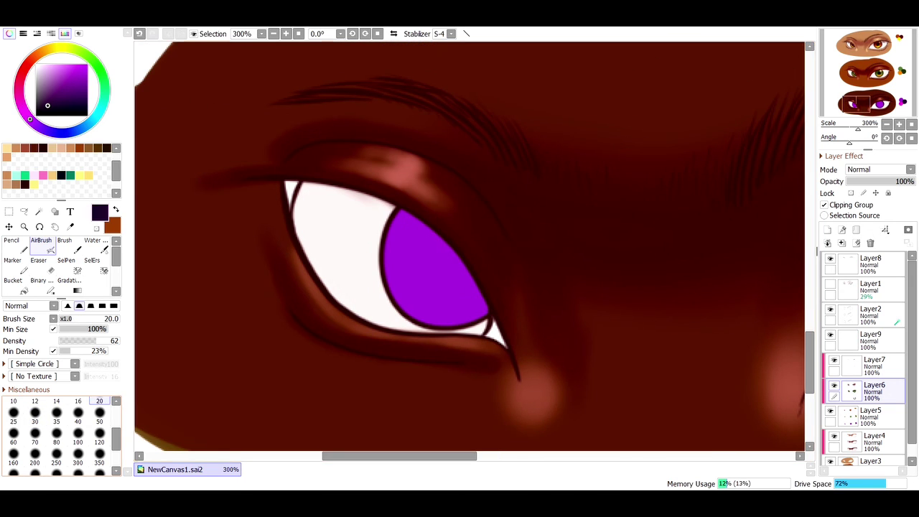
- Airbrush the rim of the smaller purple iris at size 20 and shade its upper edge at size 70 in dark purple
{"action": "mouse_move", "coordinate": [394, 209]}
{"action": "left_mouse_down"}
{"action": "mouse_move", "coordinate": [383, 306]}
{"action": "mouse_move", "coordinate": [442, 343]}
{"action": "mouse_move", "coordinate": [481, 339]}
{"action": "mouse_move", "coordinate": [421, 336]}
{"action": "mouse_move", "coordinate": [415, 325]}
{"action": "mouse_move", "coordinate": [347, 300]}
{"action": "left_mouse_up"}
{"action": "key", "text": "]"}
{"action": "key", "text": "]"}
{"action": "key", "text": "]"}
{"action": "key", "text": "]"}
{"action": "key", "text": "]"}
{"action": "key", "text": "]"}
{"action": "key", "text": "]"}
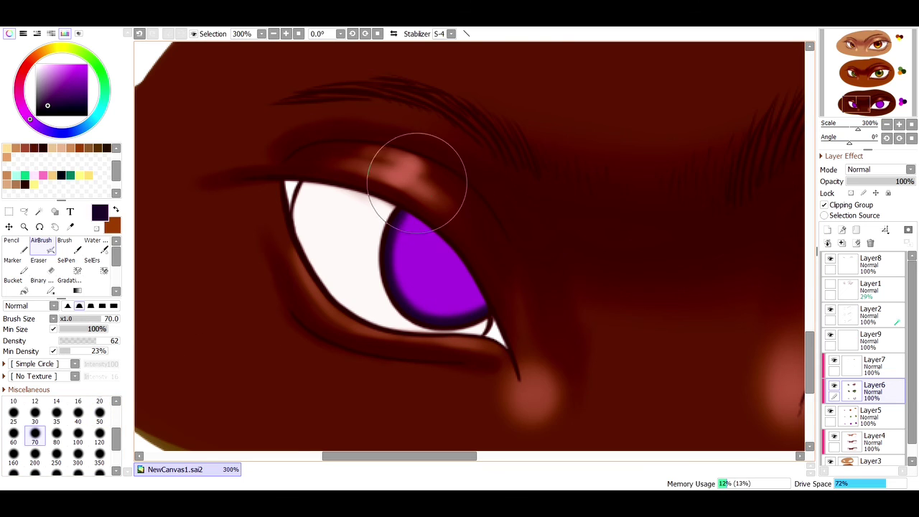
{"action": "mouse_move", "coordinate": [416, 185]}
{"action": "left_mouse_down"}
{"action": "mouse_move", "coordinate": [529, 311]}
{"action": "mouse_move", "coordinate": [475, 246]}
{"action": "mouse_move", "coordinate": [516, 331]}
{"action": "left_mouse_up"}
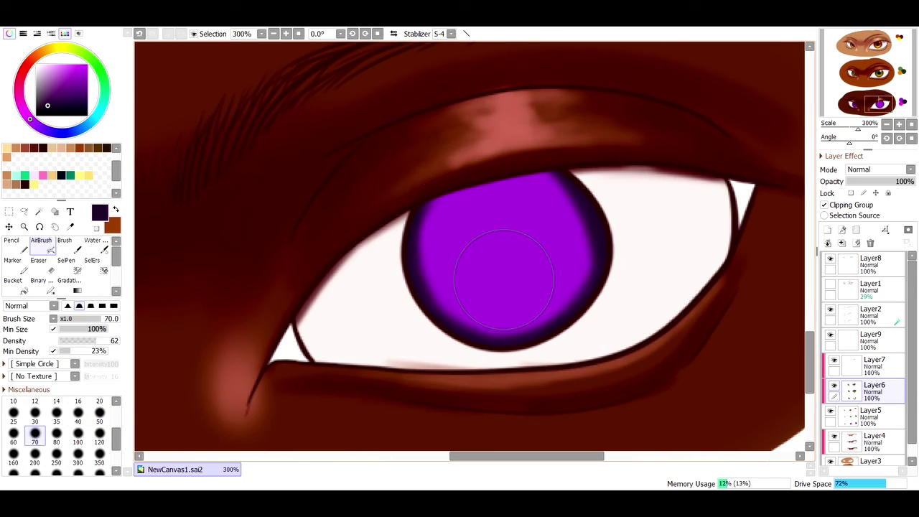
- Shade the top of the larger purple iris at size 70 and airbrush dark centers in both irises with a smaller brush
{"action": "mouse_move", "coordinate": [459, 215]}
{"action": "left_mouse_down"}
{"action": "mouse_move", "coordinate": [508, 165]}
{"action": "mouse_move", "coordinate": [492, 229]}
{"action": "mouse_move", "coordinate": [502, 215]}
{"action": "mouse_move", "coordinate": [535, 237]}
{"action": "left_mouse_up"}
{"action": "key", "text": "bracketleft"}
{"action": "key", "text": "bracketleft"}
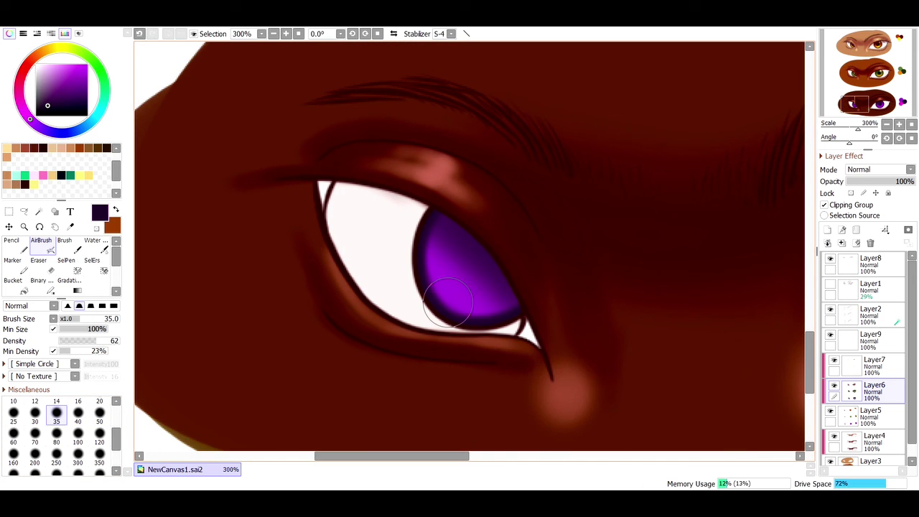
{"action": "mouse_move", "coordinate": [474, 273]}
{"action": "left_mouse_down"}
{"action": "mouse_move", "coordinate": [485, 250]}
{"action": "mouse_move", "coordinate": [463, 252]}
{"action": "mouse_move", "coordinate": [488, 264]}
{"action": "left_mouse_up"}
- Sample the magenta swatch and airbrush a glow along the lower part of the larger purple iris on Layer7 at size 30
{"action": "left_click", "coordinate": [273, 33]}
{"action": "left_click", "coordinate": [274, 33]}
{"action": "left_click_drag", "start_coordinate": [406, 455], "coordinate": [534, 456]}
{"action": "left_click", "coordinate": [874, 365]}
{"action": "left_click", "coordinate": [697, 243], "text": "alt"}
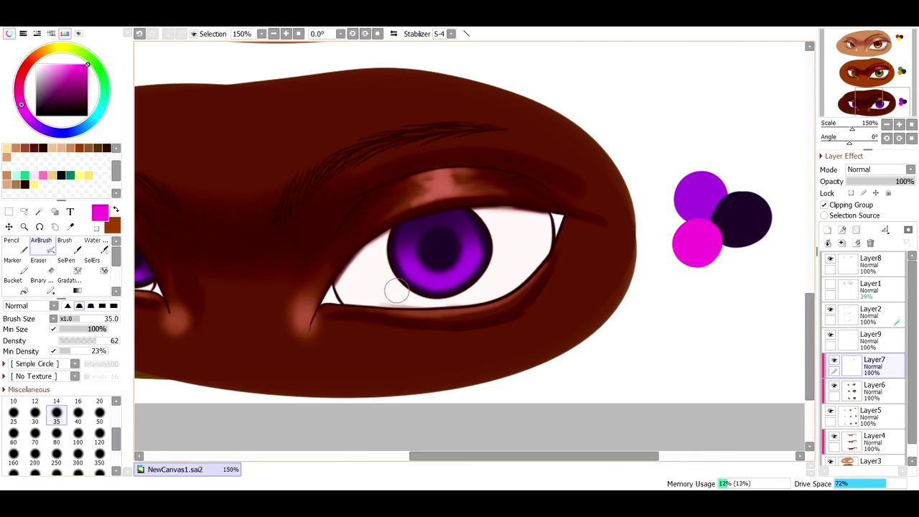
{"action": "left_click", "coordinate": [34, 413]}
{"action": "mouse_move", "coordinate": [468, 276]}
{"action": "left_mouse_down"}
{"action": "mouse_move", "coordinate": [478, 250]}
{"action": "mouse_move", "coordinate": [433, 286]}
{"action": "mouse_move", "coordinate": [406, 261]}
{"action": "left_mouse_up"}
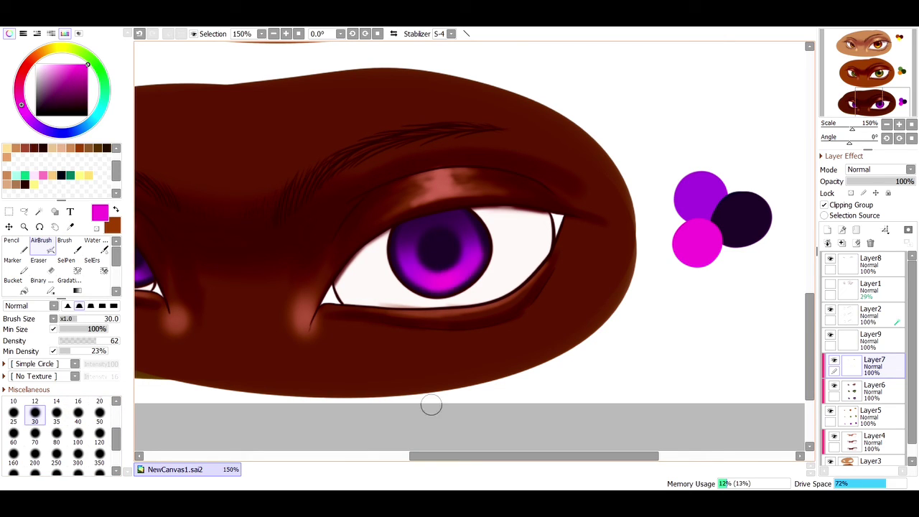
- Airbrush a magenta glow along the lower part of the smaller purple iris at size 16
{"action": "mouse_move", "coordinate": [459, 456]}
{"action": "left_mouse_down"}
{"action": "mouse_move", "coordinate": [433, 455]}
{"action": "mouse_move", "coordinate": [493, 446]}
{"action": "left_mouse_up"}
{"action": "key", "text": "bracketleft"}
{"action": "key", "text": "bracketleft"}
{"action": "key", "text": "bracketleft"}
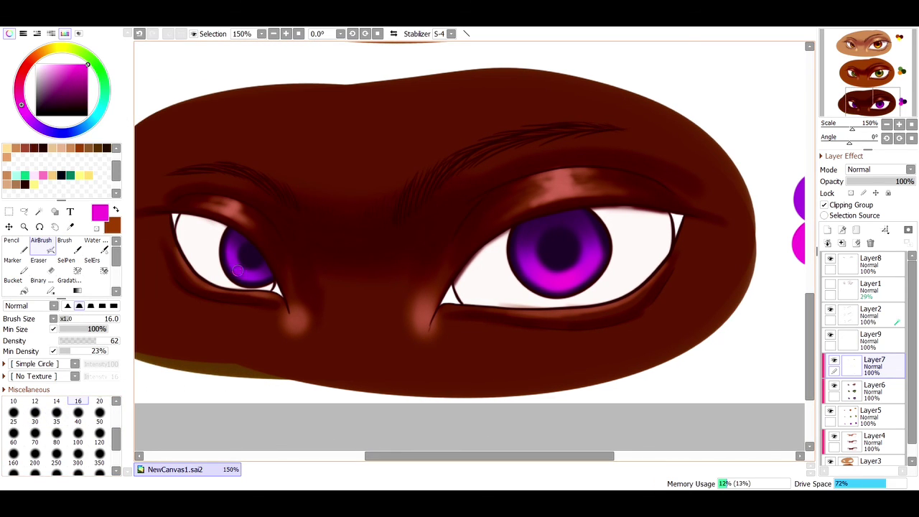
- Soften the magenta glow on both purple irises with the Eraser at density 13, using sizes 14 to 20
{"action": "key", "text": "e"}
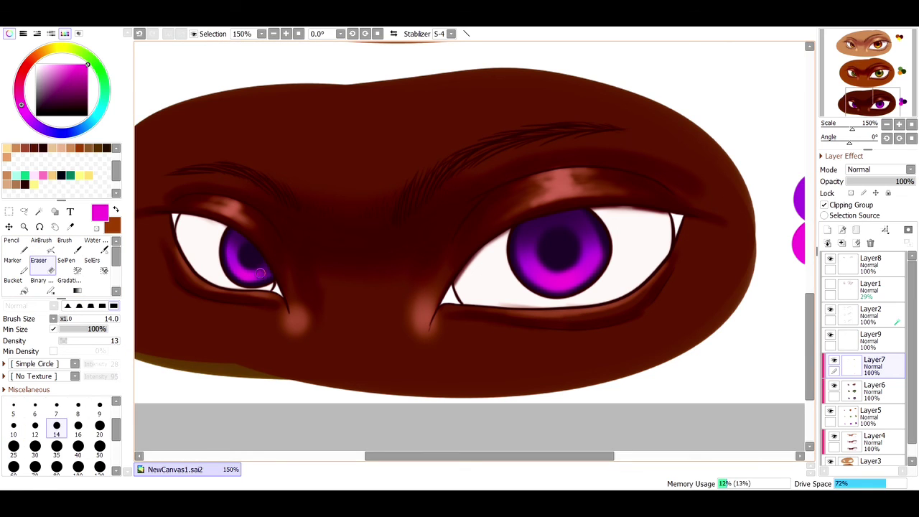
{"action": "key", "text": "bracketright"}
{"action": "key", "text": "bracketright"}
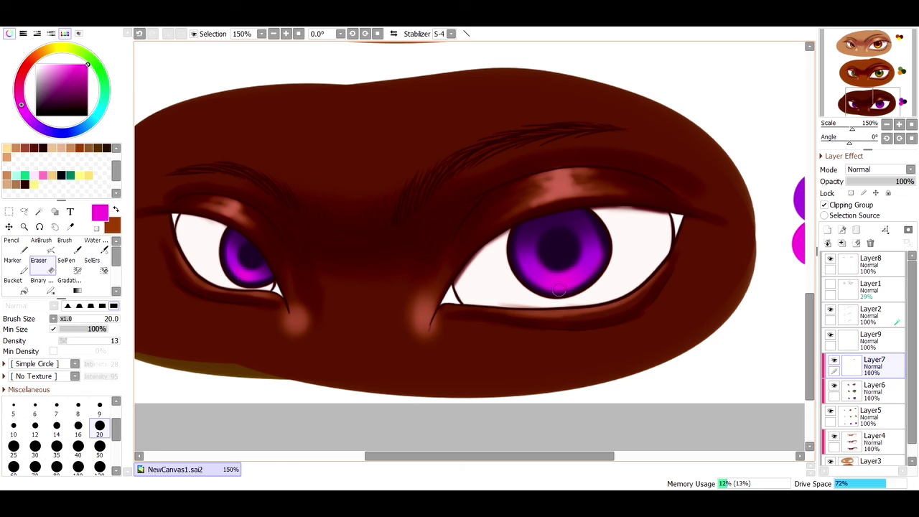
- Airbrush white highlights on the upper part of both purple irises on Layer7, finishing the larger one at size 25
{"action": "key", "text": "e"}
{"action": "left_click_drag", "start_coordinate": [579, 228], "coordinate": [583, 218]}
{"action": "left_click_drag", "start_coordinate": [256, 253], "coordinate": [254, 248]}
{"action": "key", "text": "bracketleft"}
{"action": "key", "text": "bracketleft"}
{"action": "key", "text": "bracketleft"}
{"action": "key", "text": "bracketleft"}
{"action": "left_click_drag", "start_coordinate": [585, 223], "coordinate": [579, 224]}
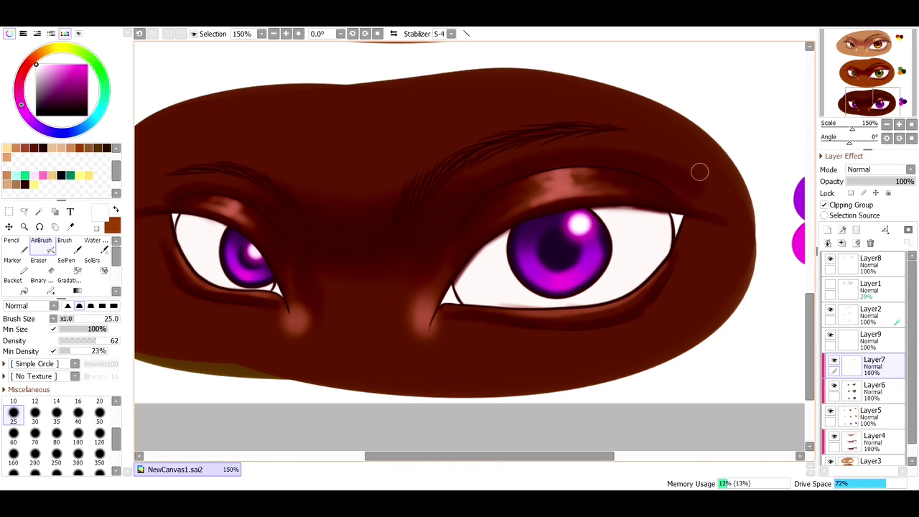
- Airbrush black pupils in both purple irises on Layer6, using size 40 for the larger eye and 30 for the smaller
{"action": "left_click", "coordinate": [873, 390]}
{"action": "left_click", "coordinate": [61, 175]}
{"action": "left_click", "coordinate": [16, 246]}
{"action": "left_click", "coordinate": [560, 250]}
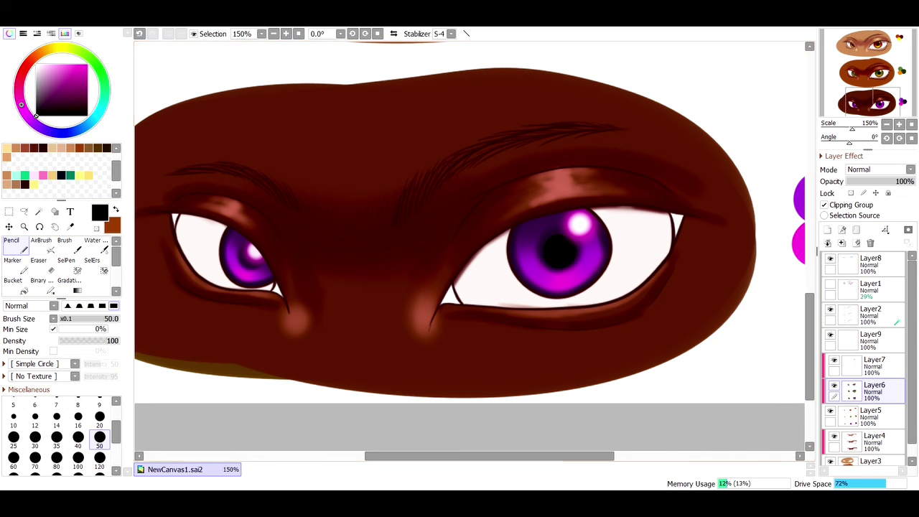
{"action": "key", "text": "ctrl+z"}
{"action": "left_click", "coordinate": [41, 246]}
{"action": "left_click_drag", "start_coordinate": [561, 249], "coordinate": [561, 256]}
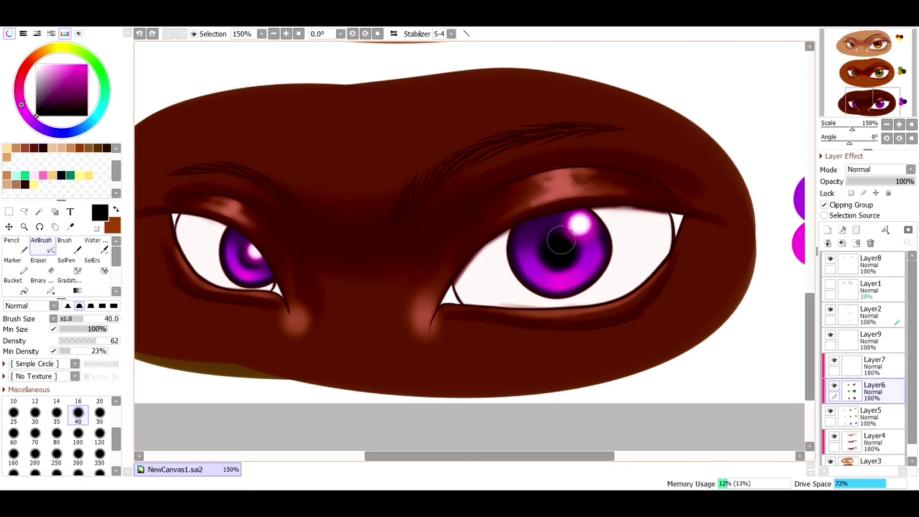
{"action": "key", "text": "bracketleft"}
{"action": "key", "text": "bracketleft"}
{"action": "left_click", "coordinate": [248, 256]}
- Select the eyelashes of the topmost pair of eyes on Layer8 with the SelPen at size 120
{"action": "left_click", "coordinate": [299, 34]}
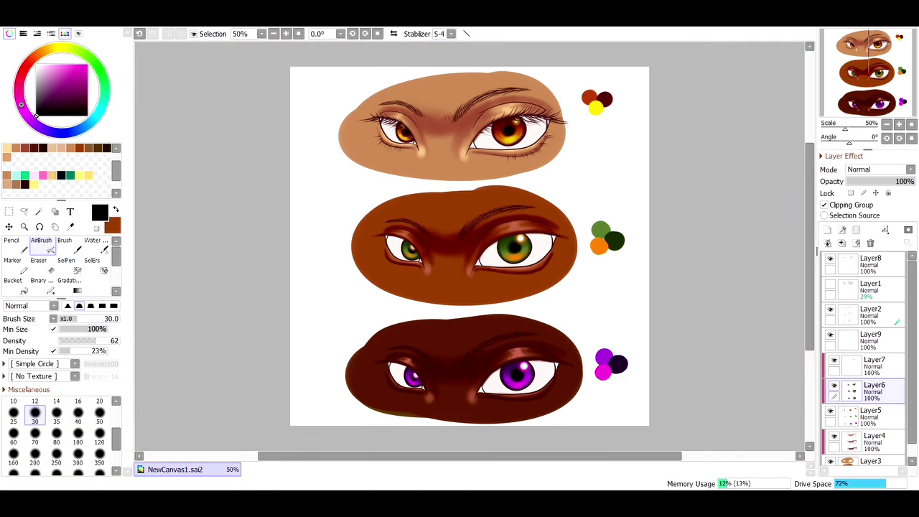
{"action": "left_click", "coordinate": [871, 262]}
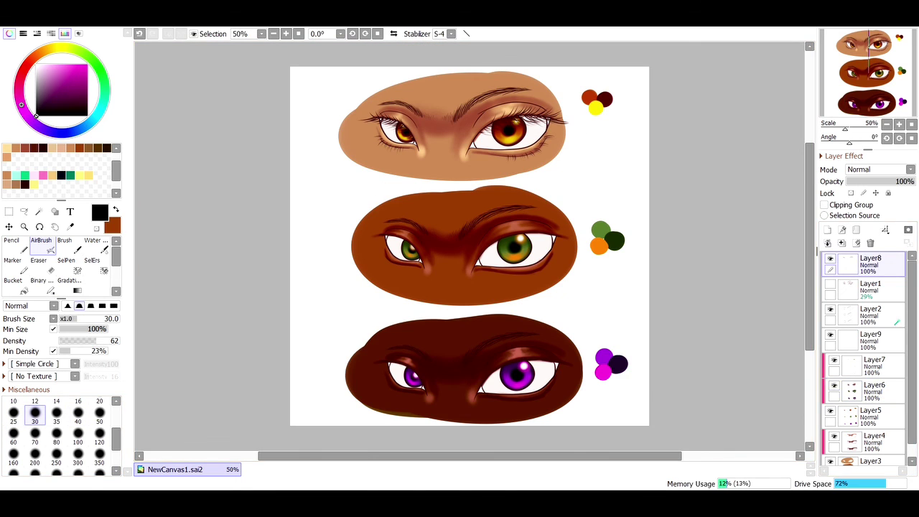
{"action": "key", "text": "n"}
{"action": "left_click_drag", "start_coordinate": [350, 116], "coordinate": [547, 107]}
{"action": "left_click", "coordinate": [139, 34]}
{"action": "left_click", "coordinate": [69, 264]}
{"action": "left_click", "coordinate": [99, 461]}
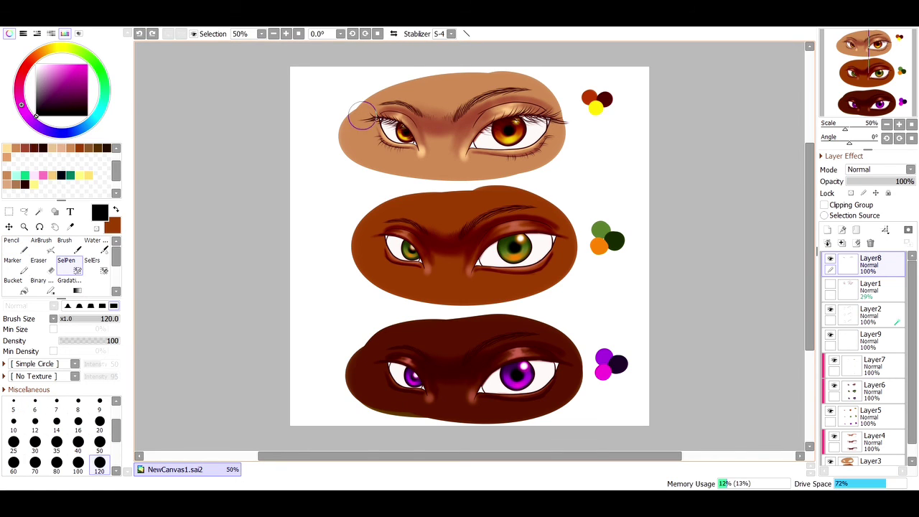
{"action": "mouse_move", "coordinate": [363, 117]}
{"action": "left_mouse_down"}
{"action": "mouse_move", "coordinate": [533, 108]}
{"action": "mouse_move", "coordinate": [405, 151]}
{"action": "mouse_move", "coordinate": [535, 128]}
{"action": "left_mouse_up"}
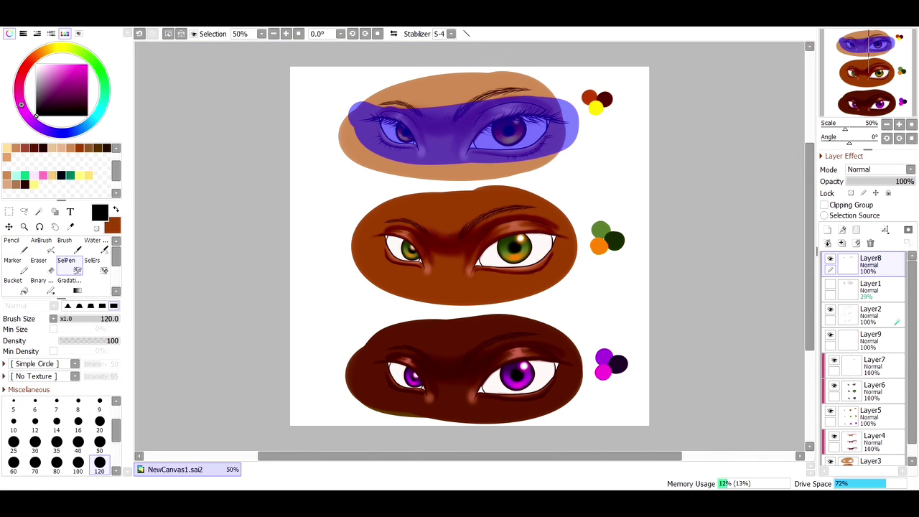
- Copy the selected eyelashes, paste them as a new layer and move the copy down onto the middle green eyes
{"action": "key", "text": "ctrl+c"}
{"action": "key", "text": "ctrl+v"}
{"action": "left_click", "coordinate": [9, 226]}
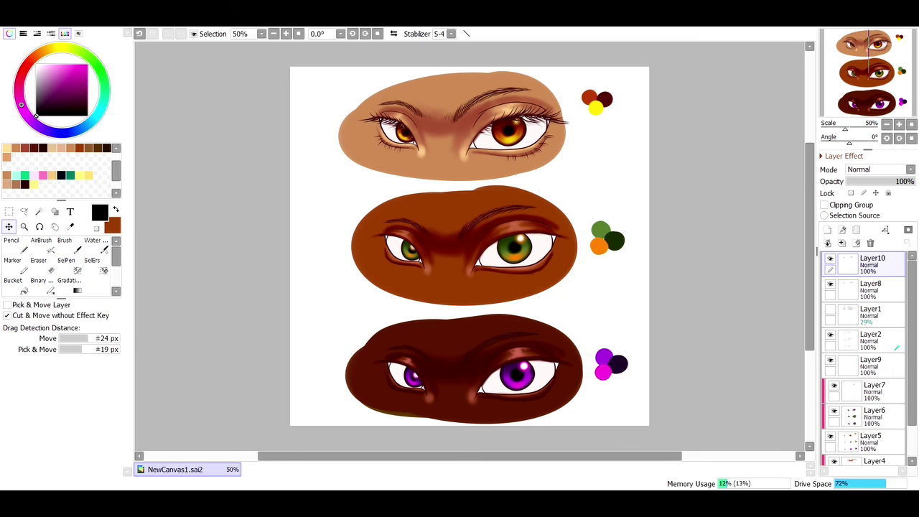
{"action": "left_click_drag", "start_coordinate": [460, 130], "coordinate": [462, 247]}
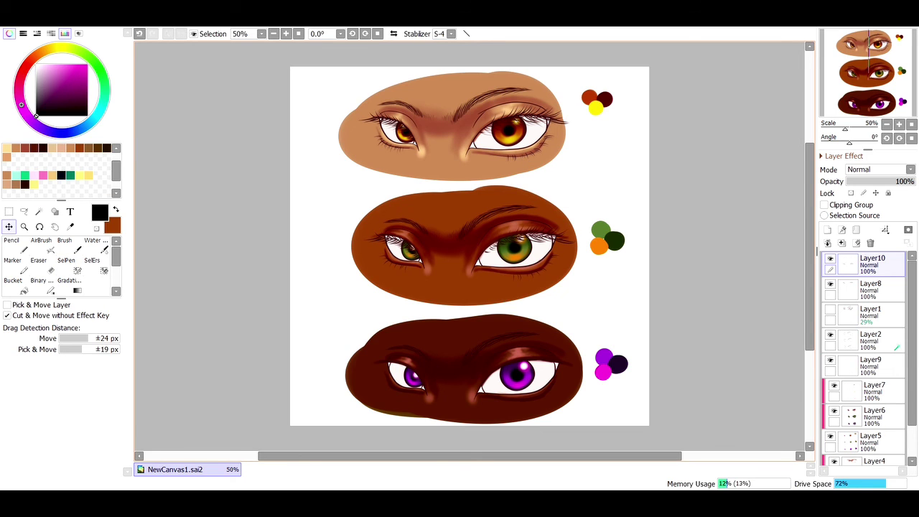
- Paste a second eyelash copy, move it onto the purple eyes and merge both pasted layers down into Layer8
{"action": "key", "text": "ctrl+v"}
{"action": "left_click_drag", "start_coordinate": [459, 129], "coordinate": [469, 371]}
{"action": "left_click", "coordinate": [841, 243]}
{"action": "left_click", "coordinate": [841, 244]}
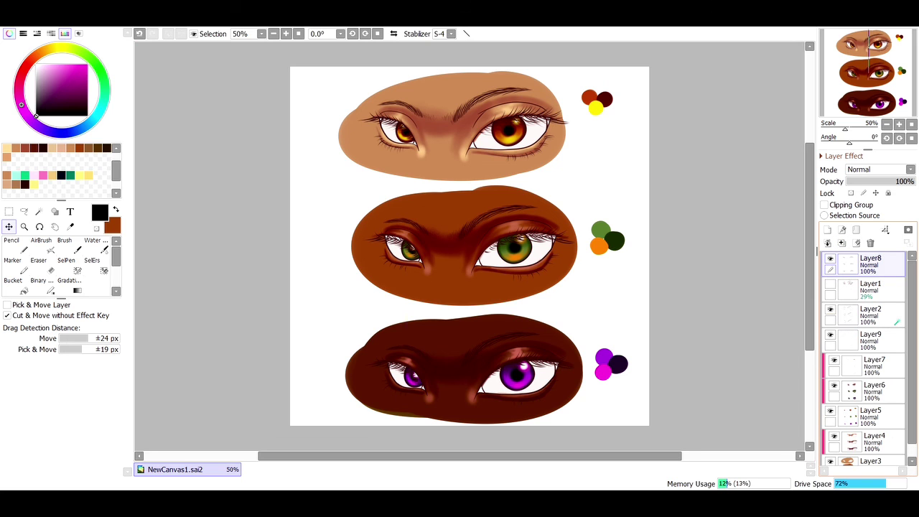